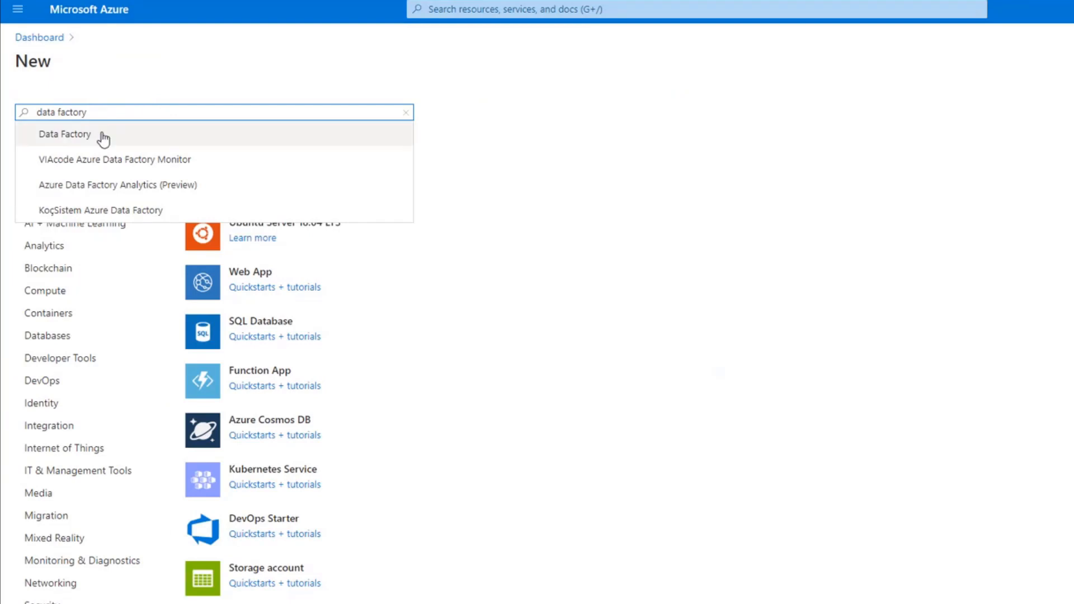
Begin creating a Data Factory in the existing az-adf-demo-rg resource group, with Australia East as its region.
click(102, 134)
click(143, 160)
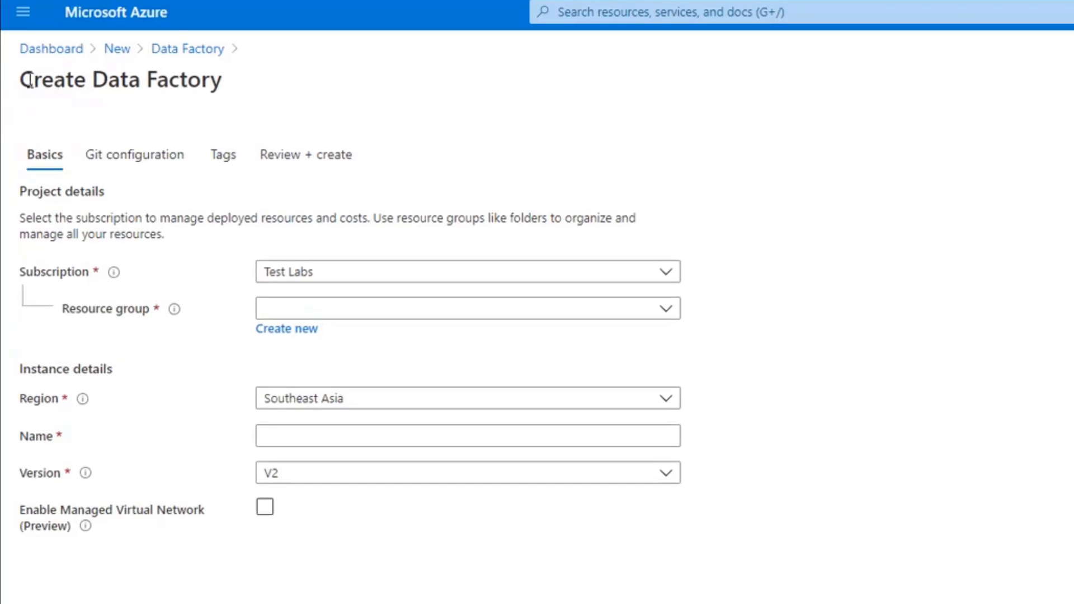
click(307, 310)
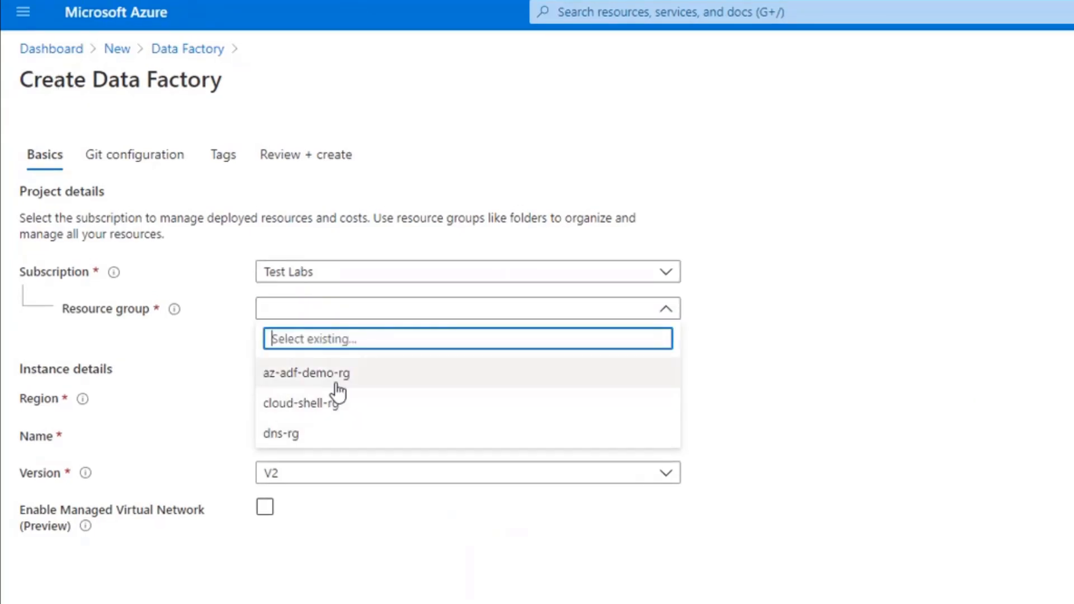
click(336, 375)
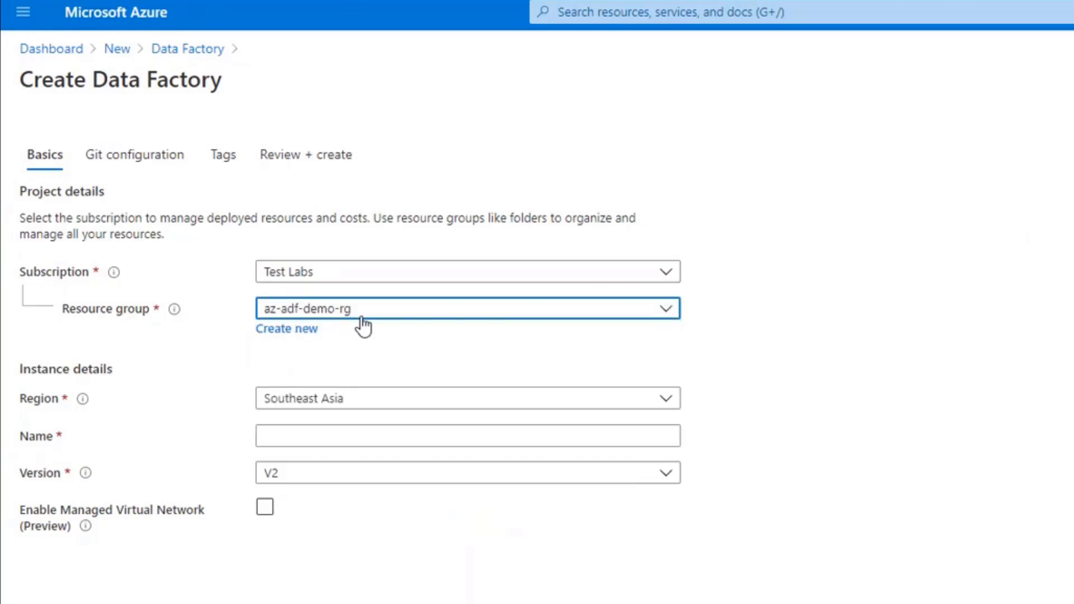
click(337, 406)
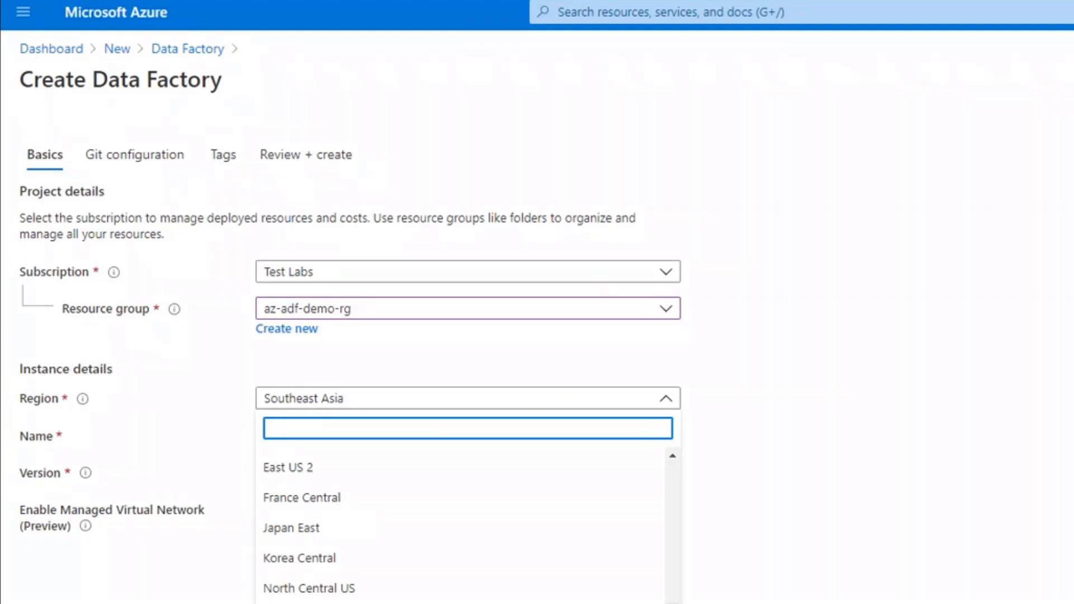
scroll(671, 472, up, 5)
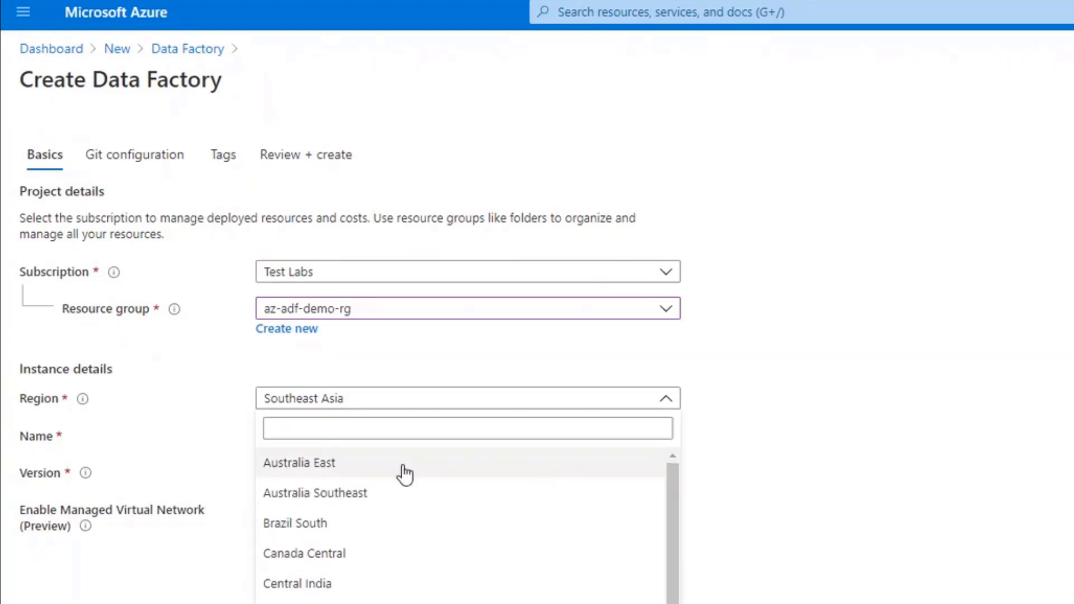
click(406, 475)
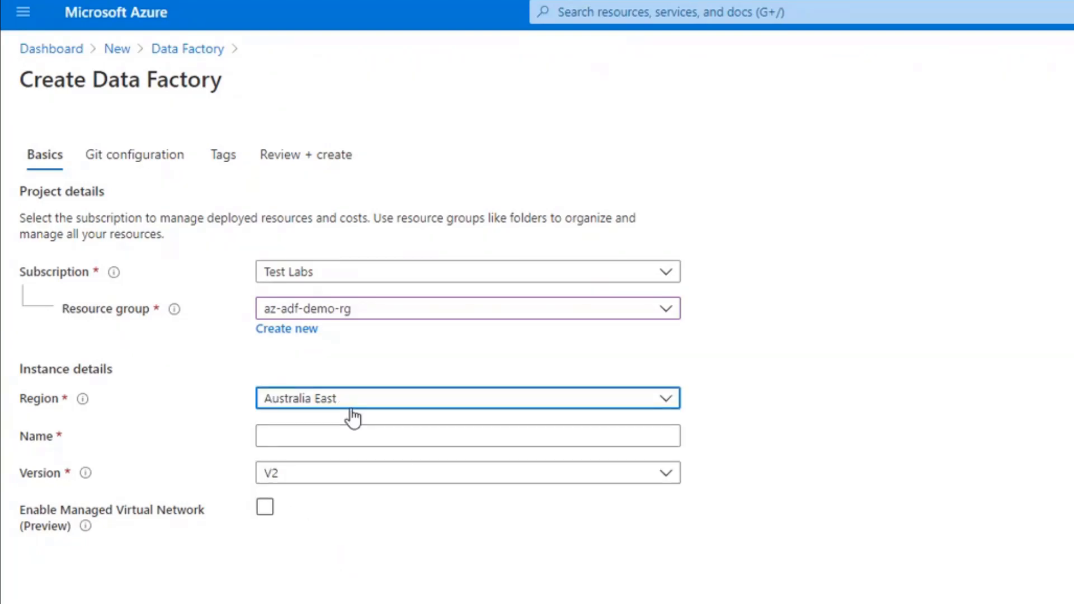
Name the data factory az-adf-demo and choose to configure Git later.
click(329, 433)
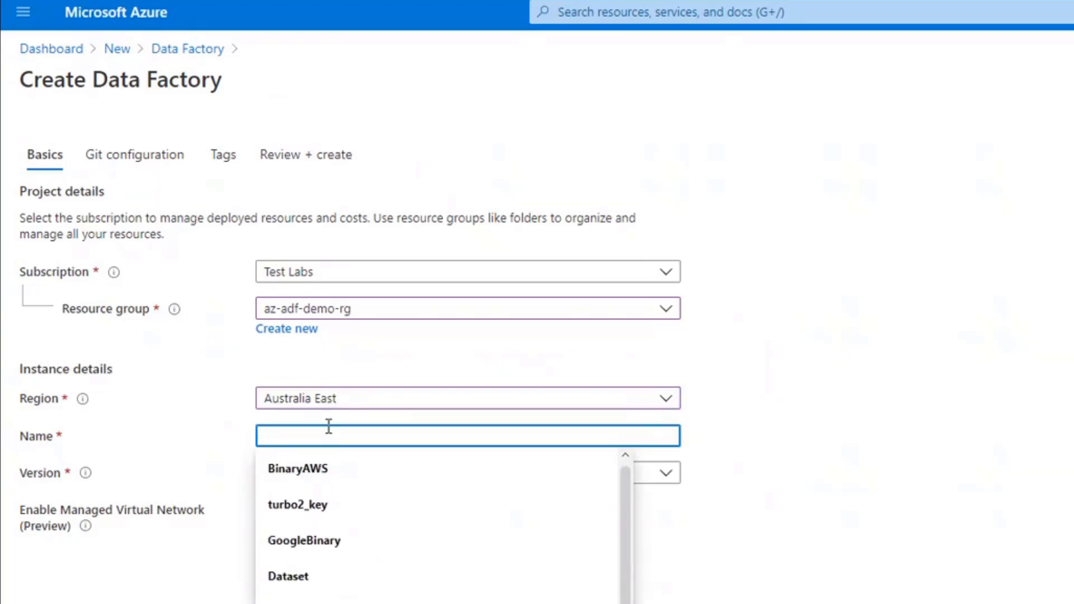
text(az-adf-dem)
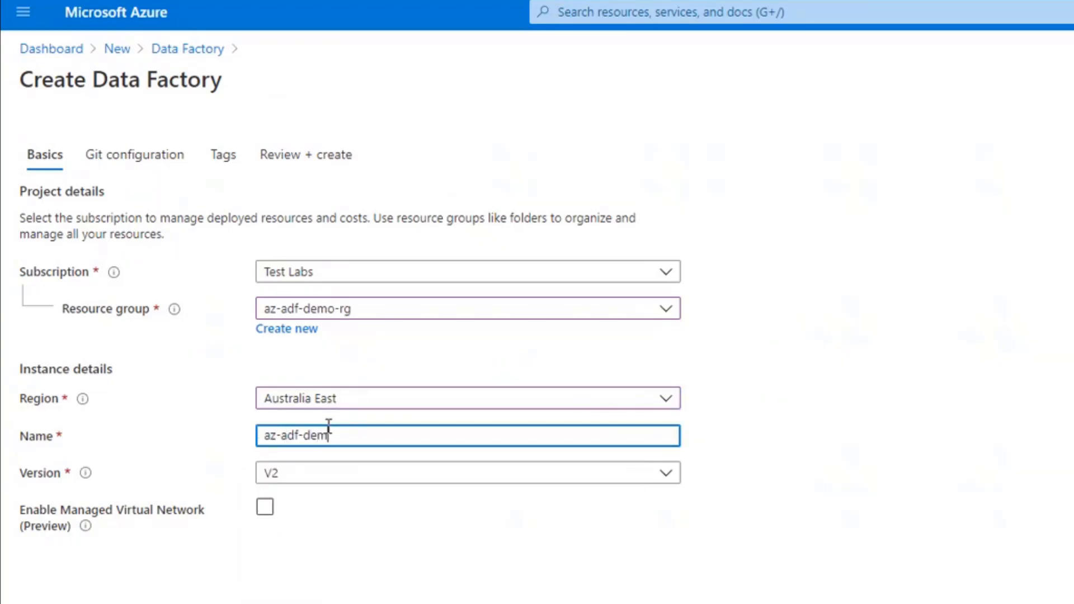
text(oo)
key(BackSpace)
key(BackSpace)
text(oi)
click(179, 602)
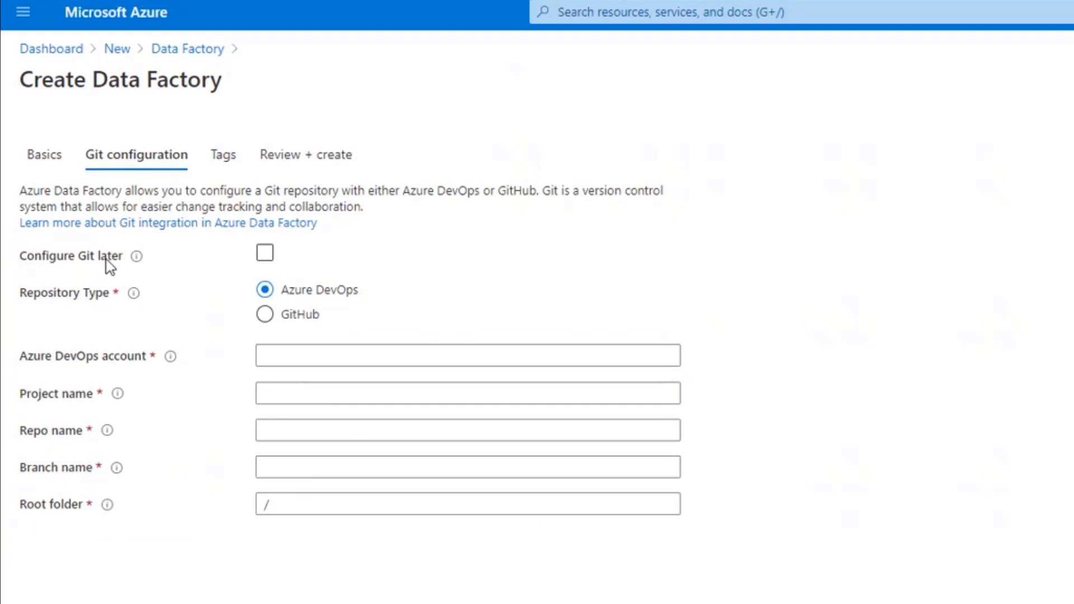
click(265, 254)
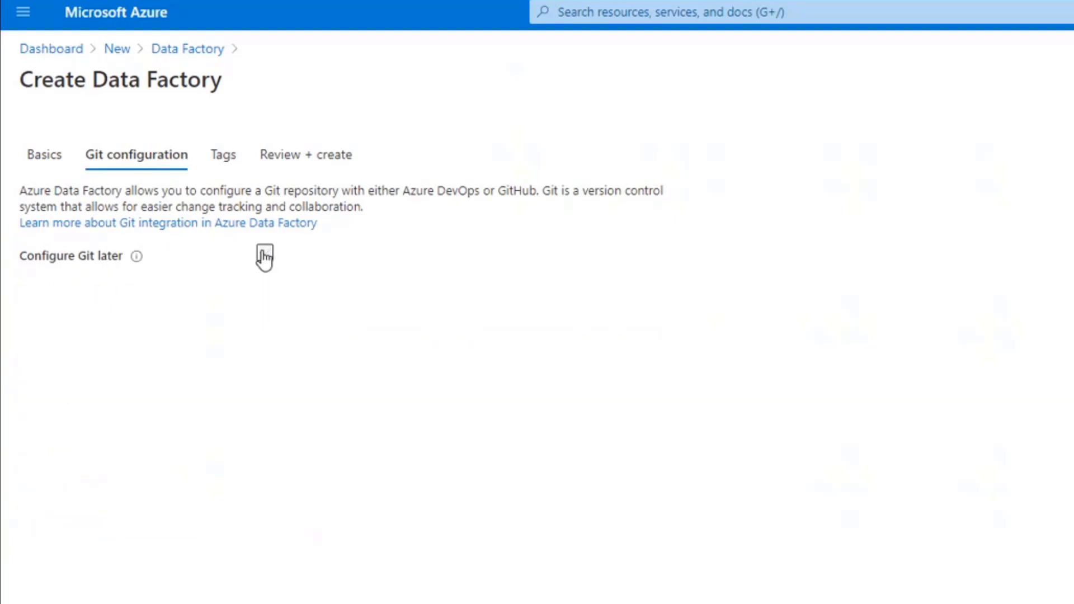
Add a tag named demo with the value azuretar to the data factory and validate the settings.
click(223, 154)
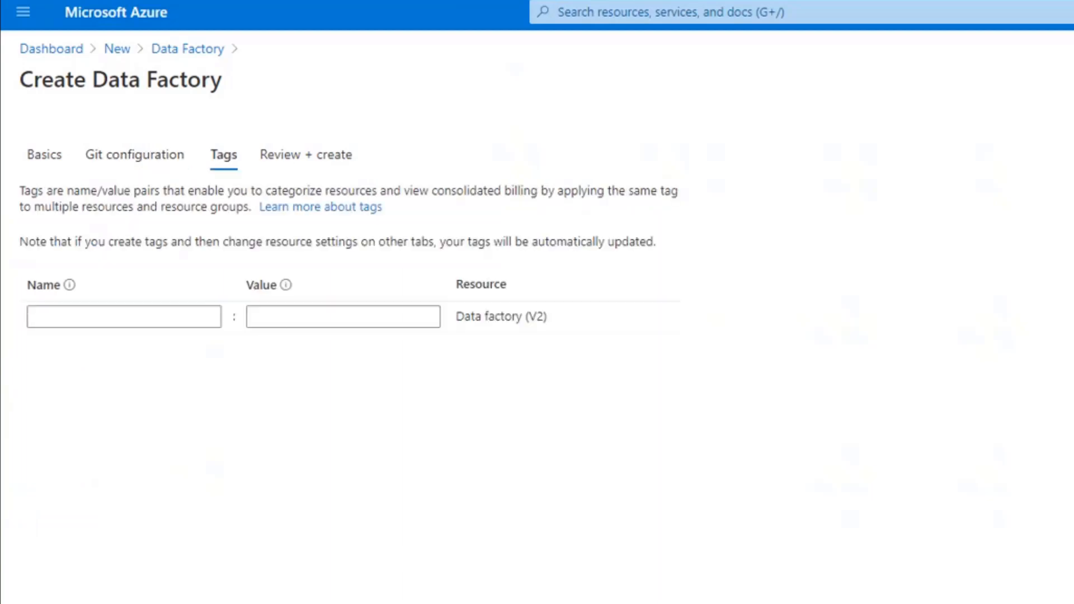
click(96, 317)
text(demo)
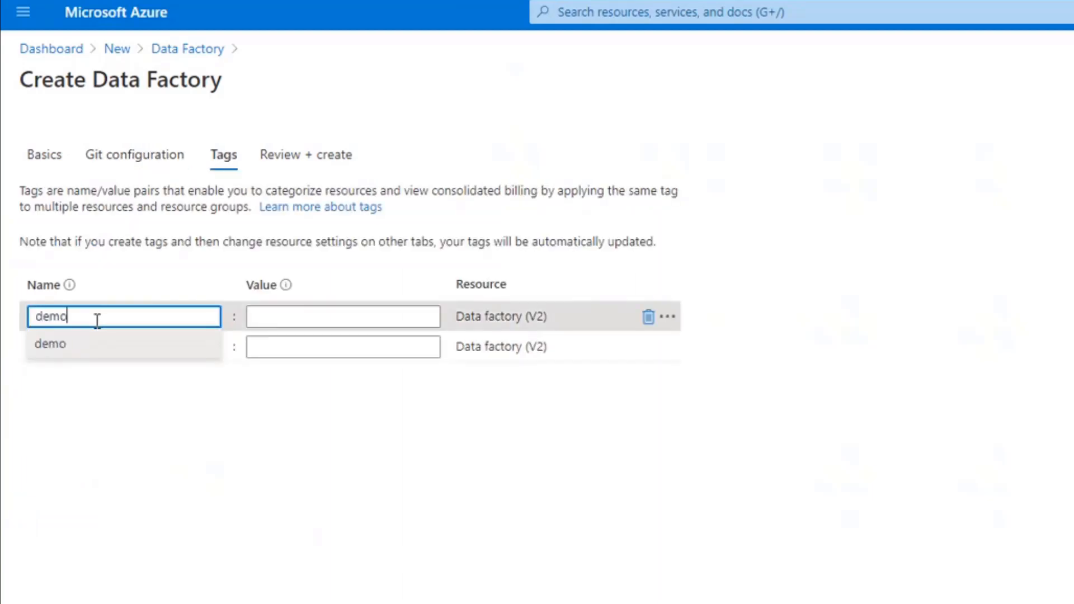
key(Tab)
text(azuretar)
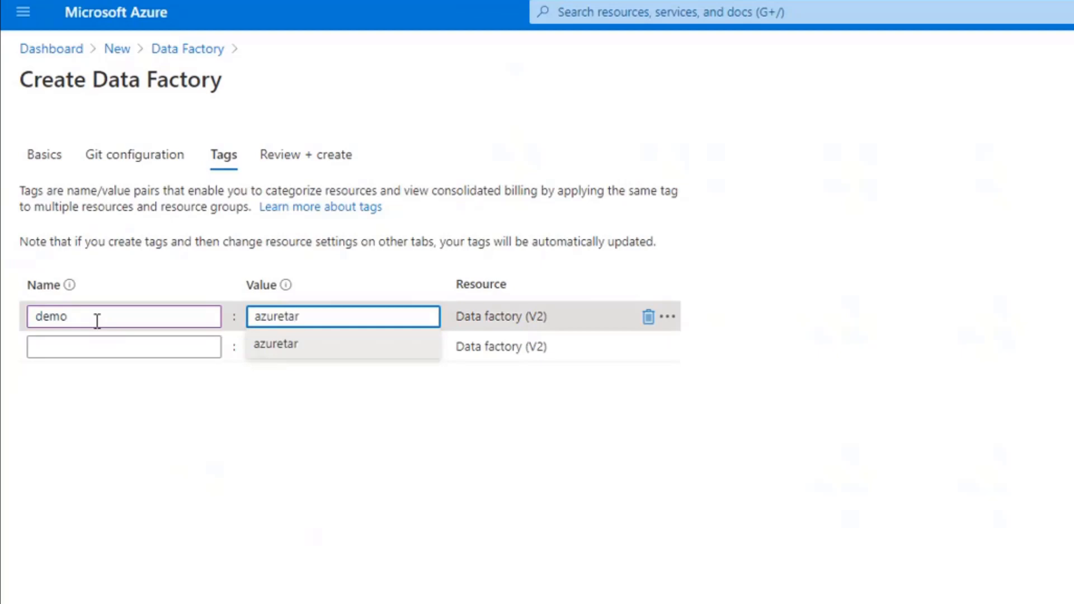
click(286, 472)
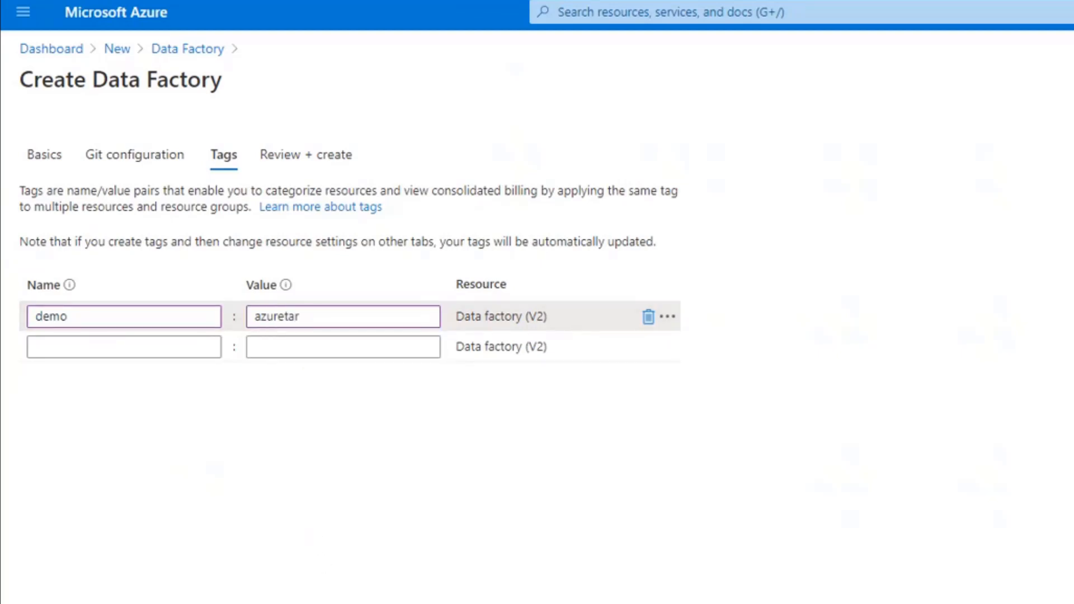
click(334, 602)
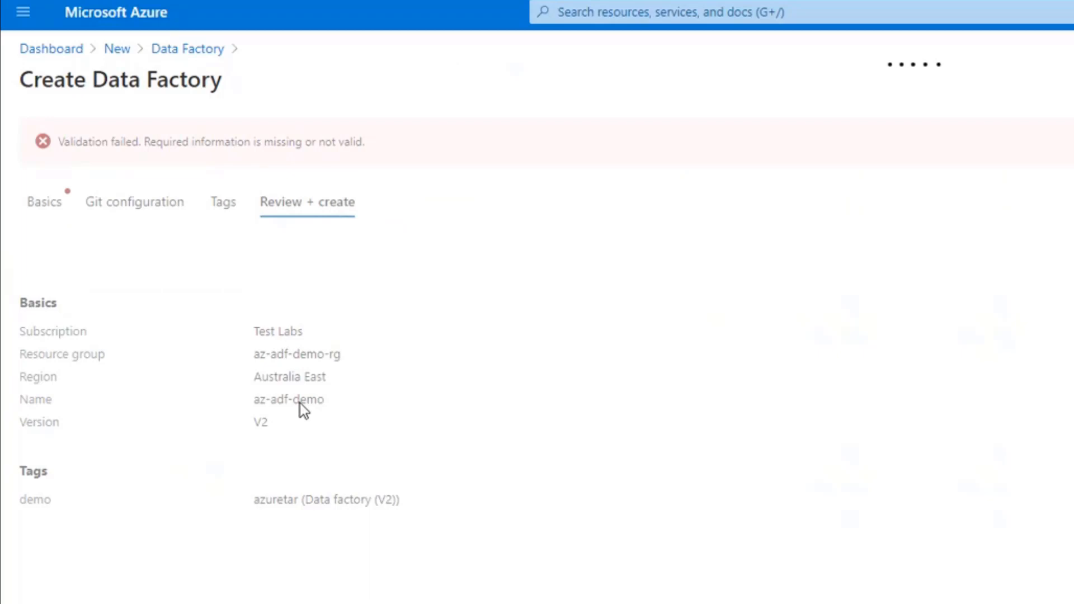
Change the data factory's name to azuretar-adf-demo in the basic settings.
click(43, 208)
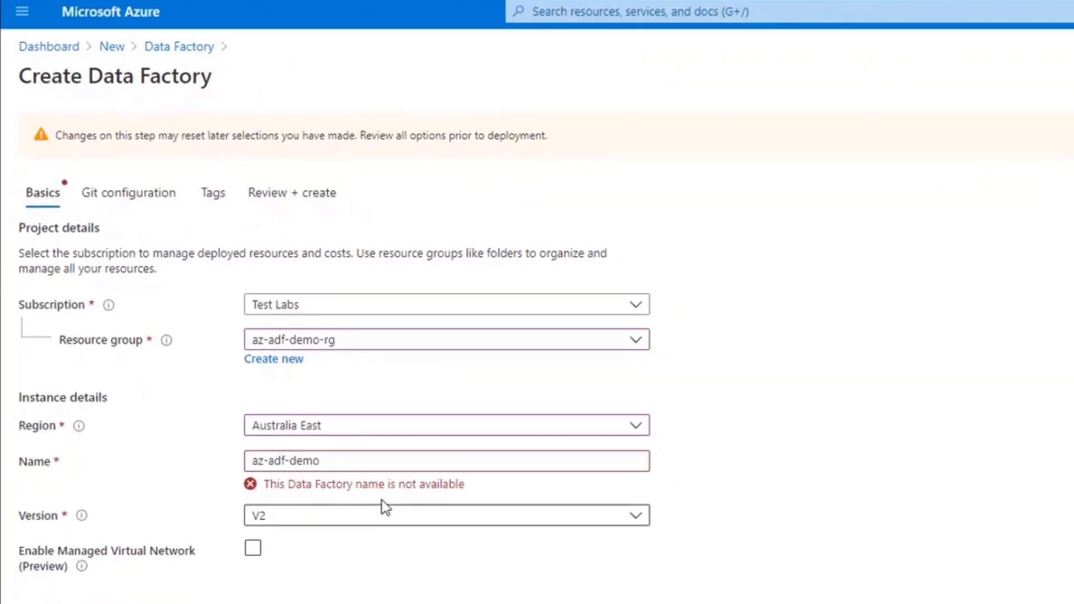
click(358, 482)
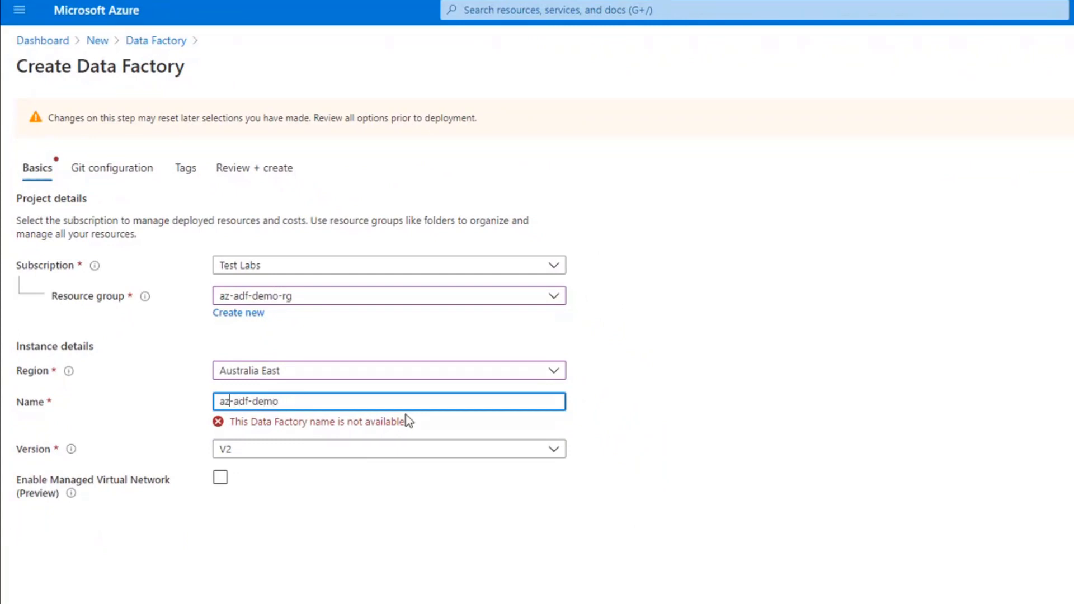
text(uretar)
click(221, 461)
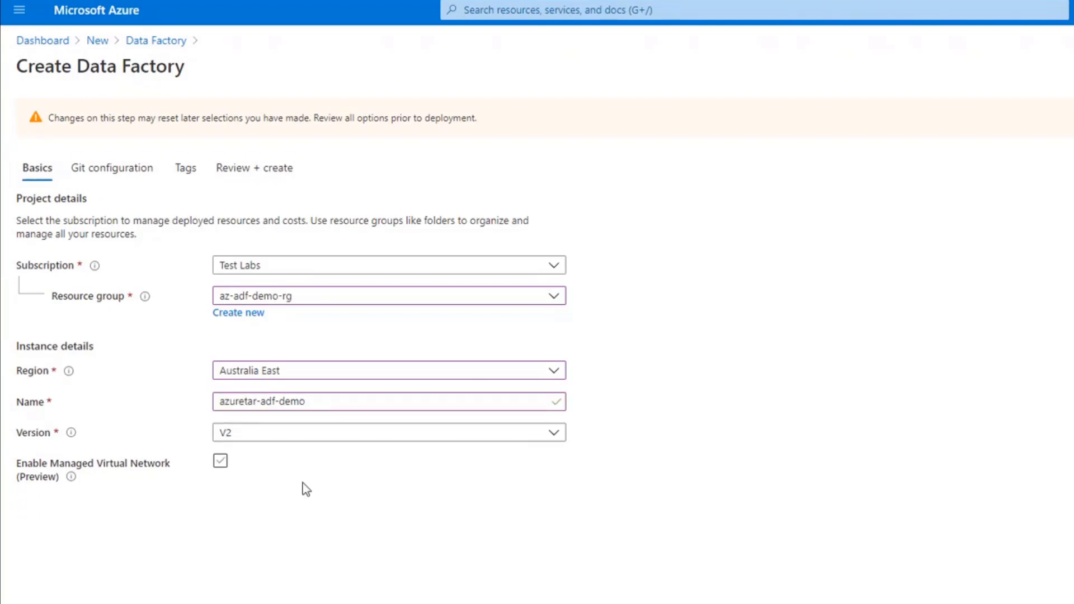
Validate and create the data factory, and go to the deployed resource.
click(255, 168)
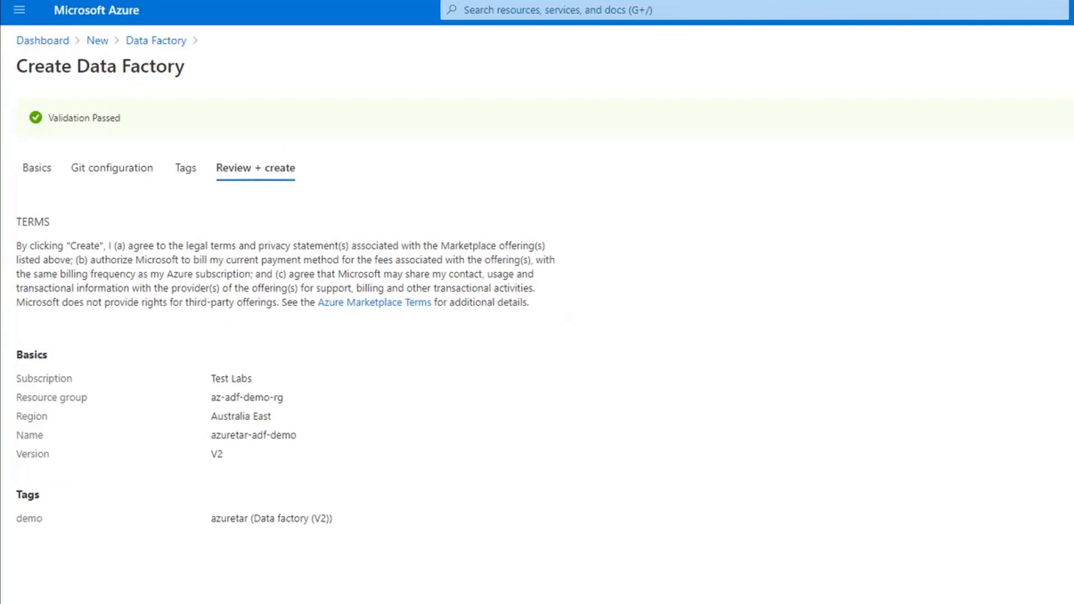
click(35, 592)
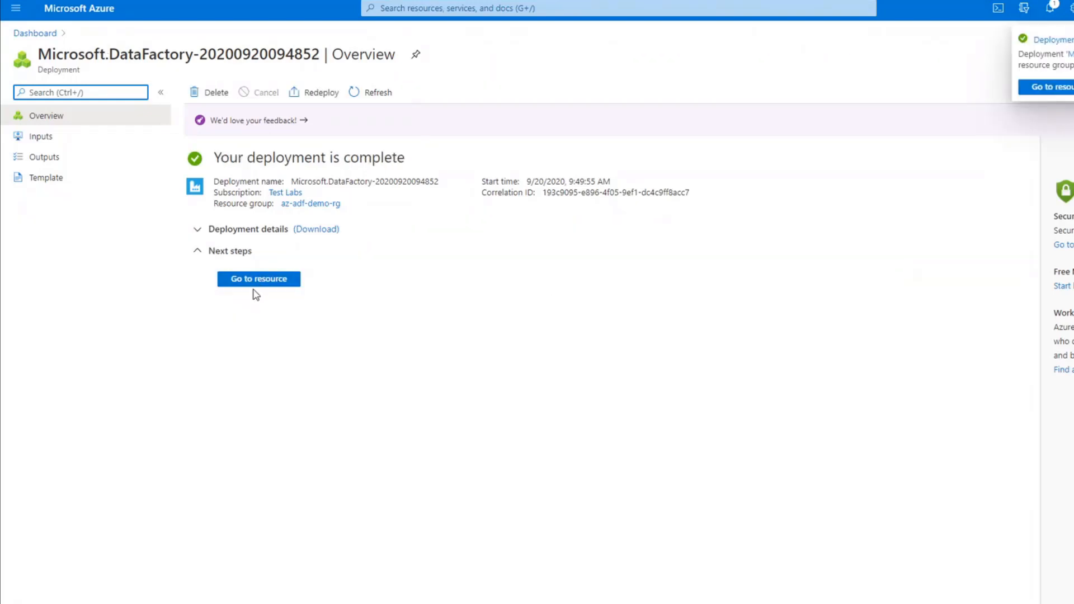
click(261, 283)
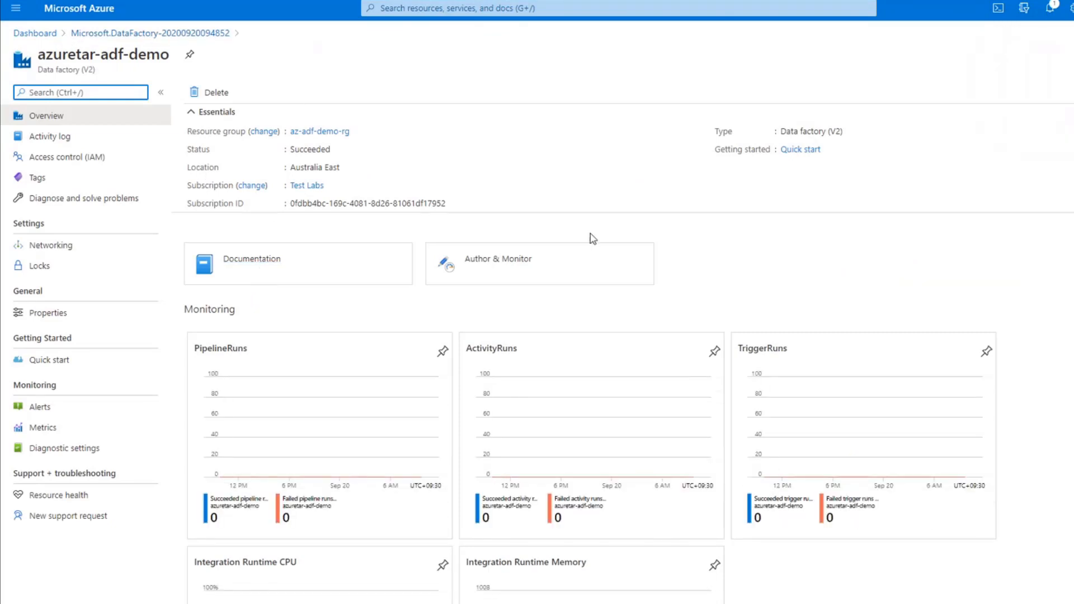
Search the portal for "data fac", go to the Data factories service and open azuretar-adf-demo from its list.
click(22, 14)
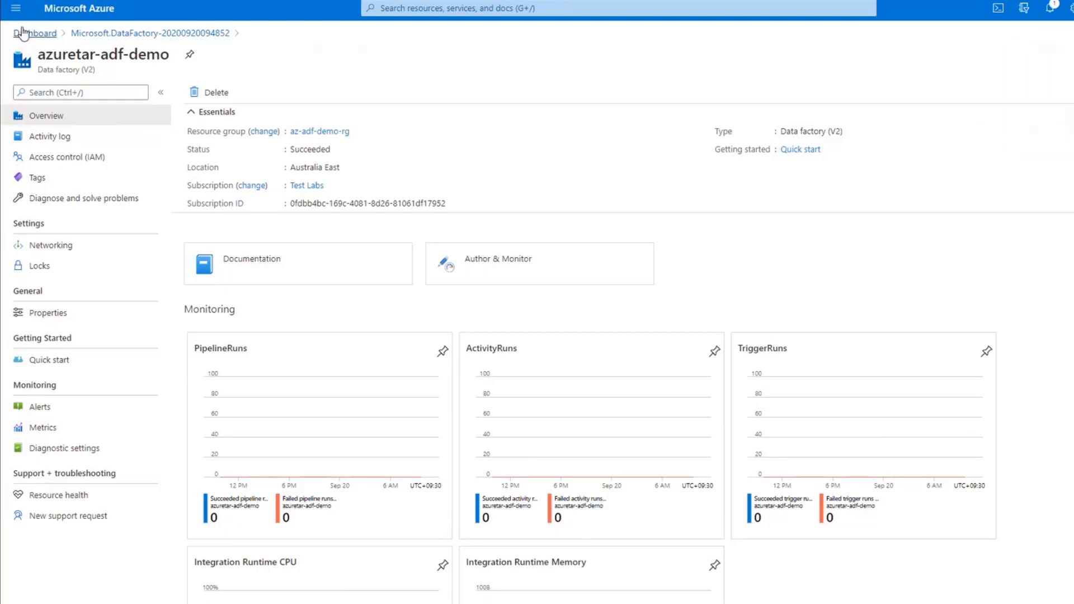
click(17, 9)
click(534, 6)
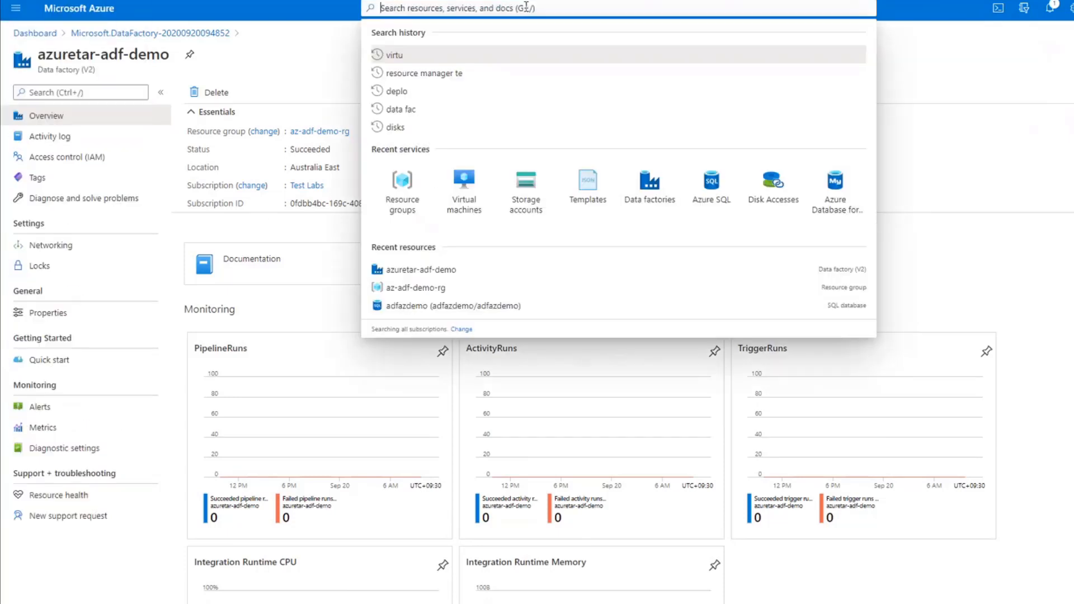
text(data fac)
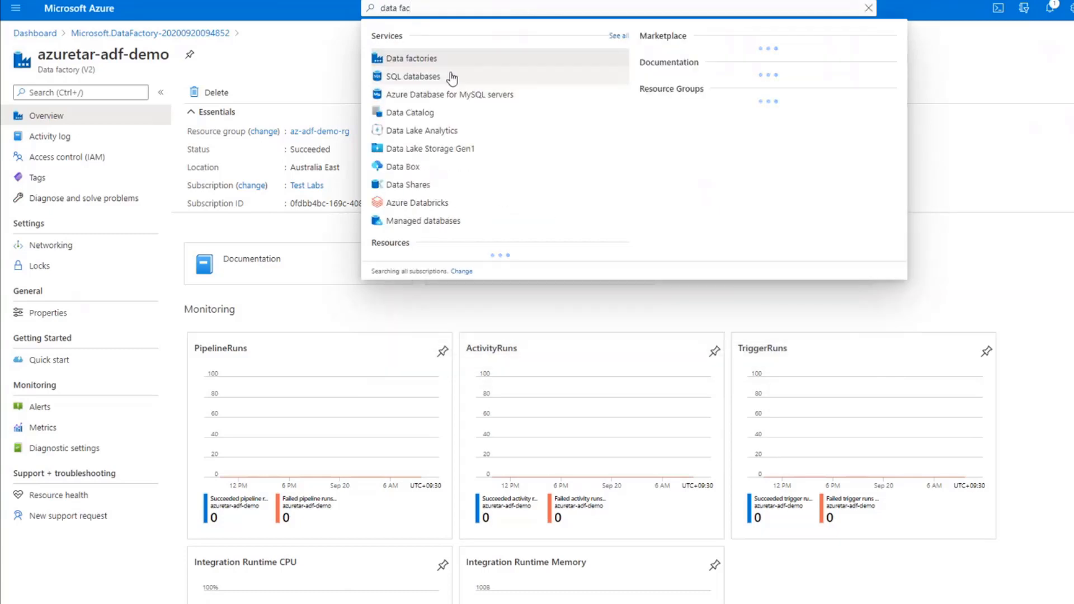
click(424, 59)
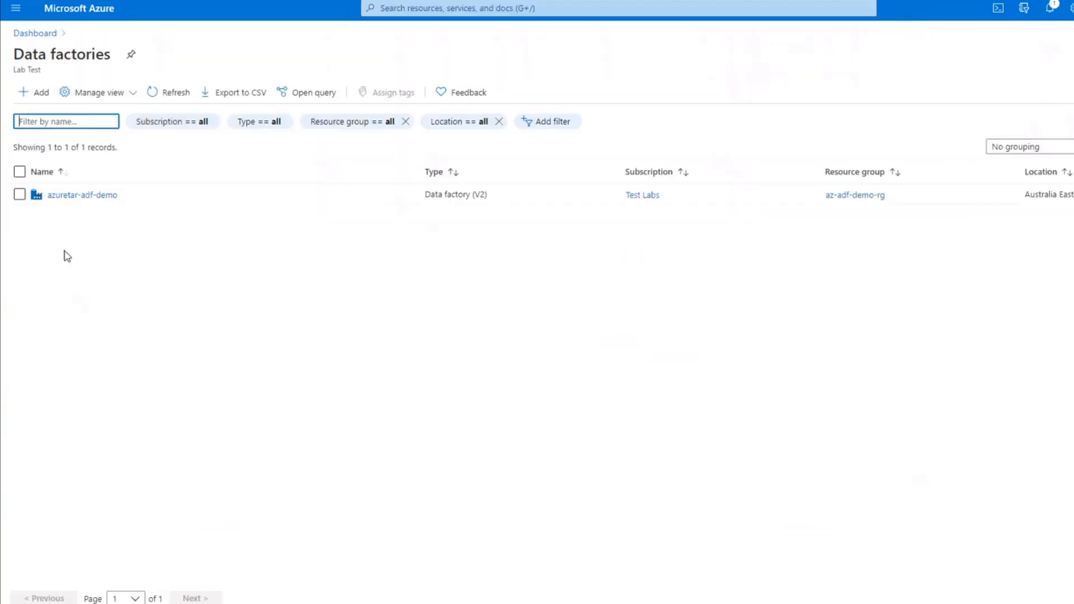
click(82, 195)
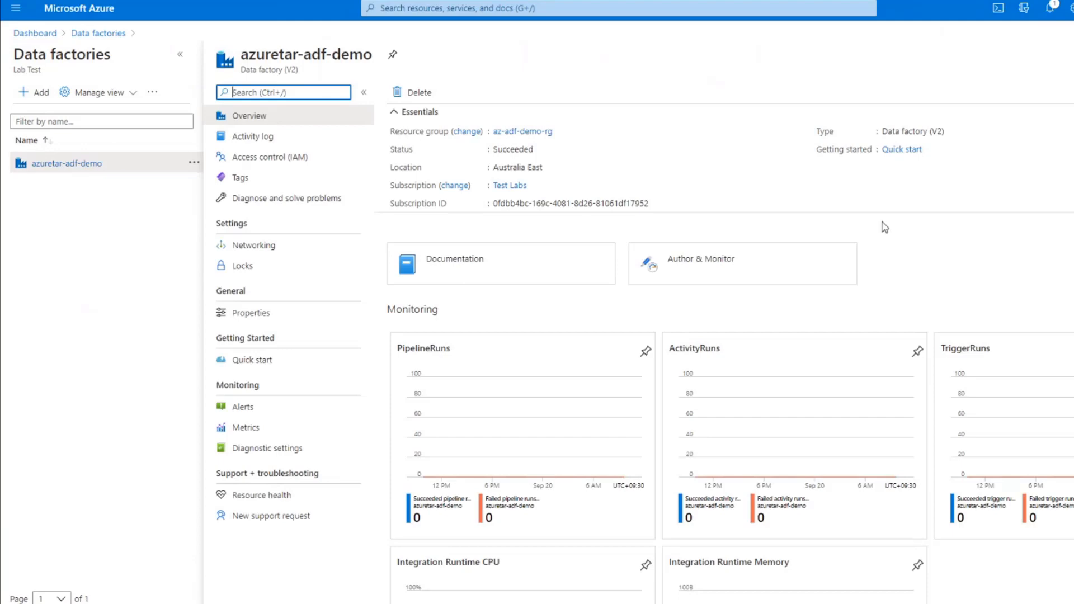
Examine the monitoring charts on the factory's overview and take a brief look at the Author & Monitor start page.
scroll(953, 235, down, 1)
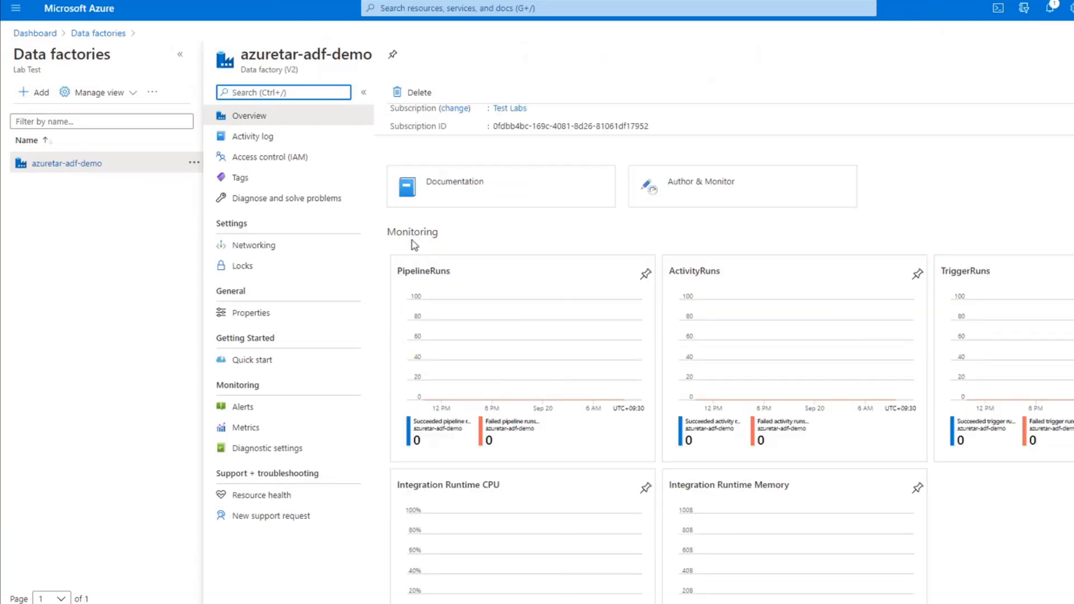
scroll(713, 361, down, 1)
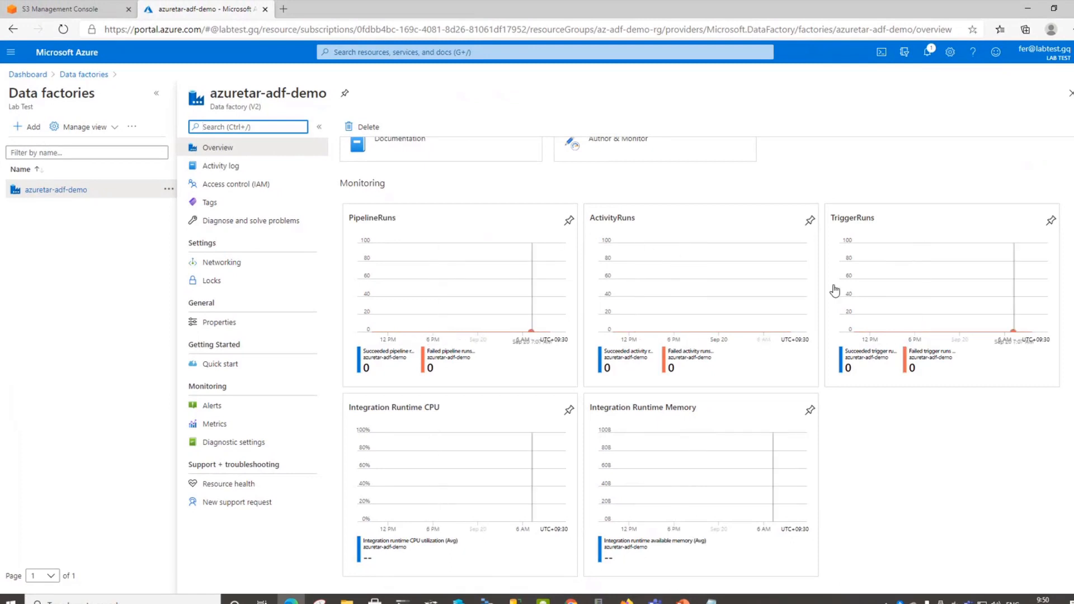
scroll(895, 450, up, 2)
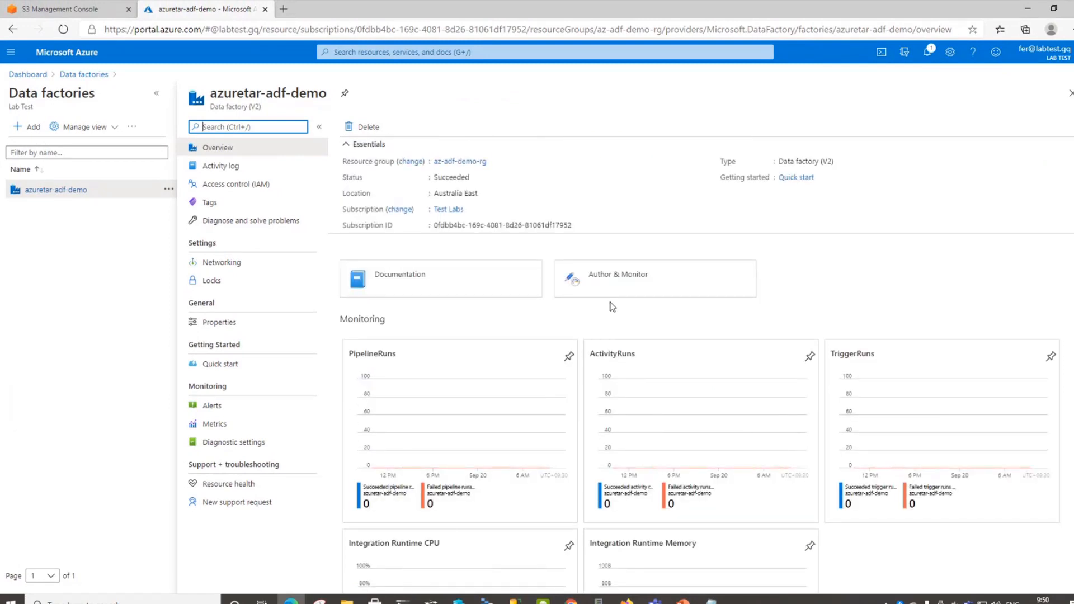
click(599, 276)
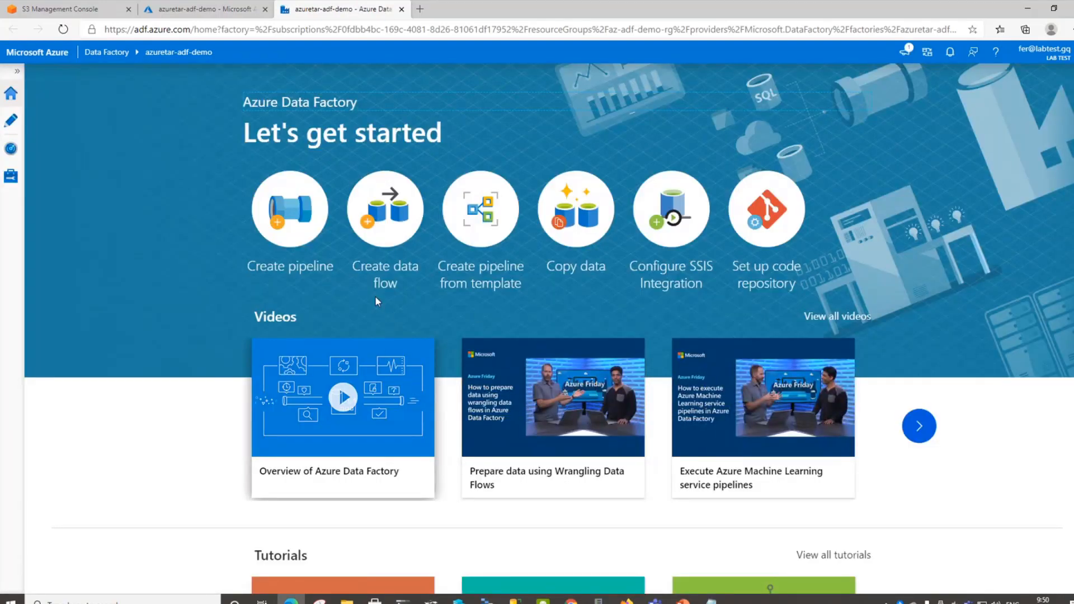
click(401, 9)
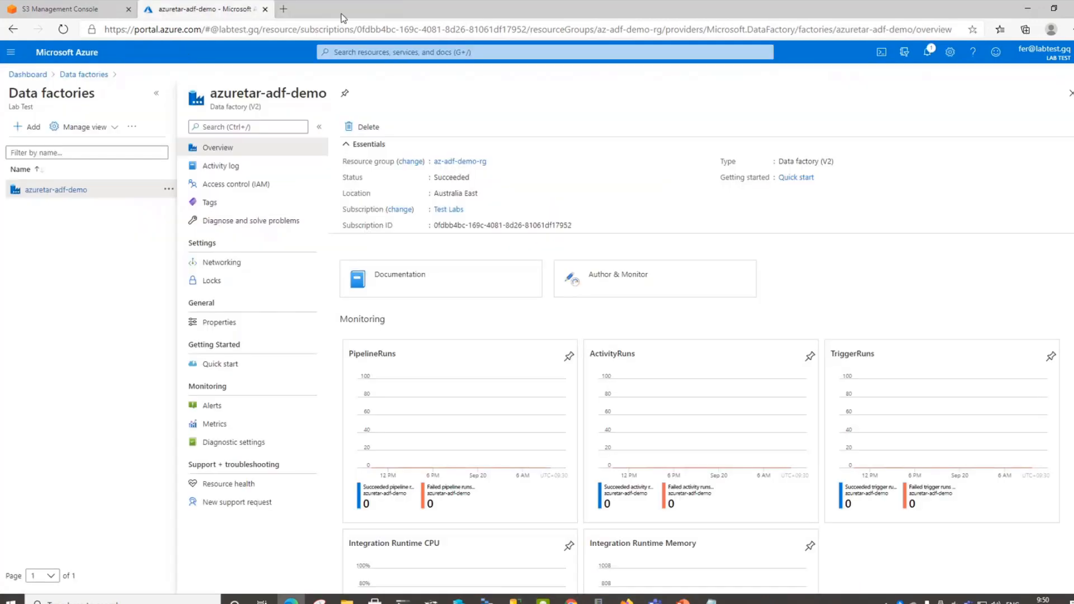
Open adf.azure.com in a new browser tab.
click(284, 9)
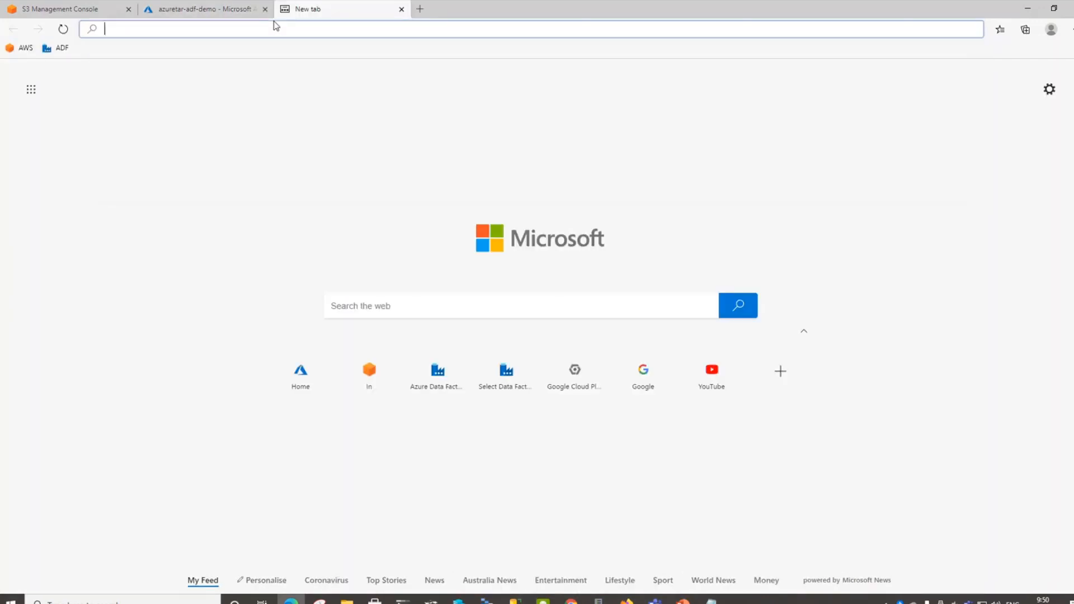
text(ADF)
key(BackSpace)
key(BackSpace)
key(BackSpace)
key(BackSpace)
text(ad)
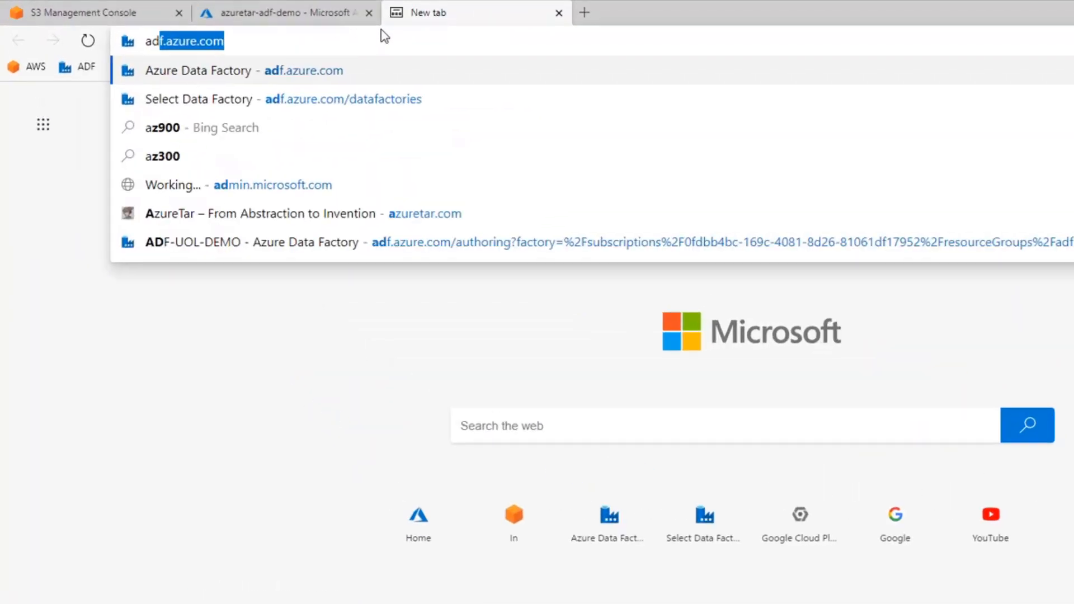
text(f)
key(Return)
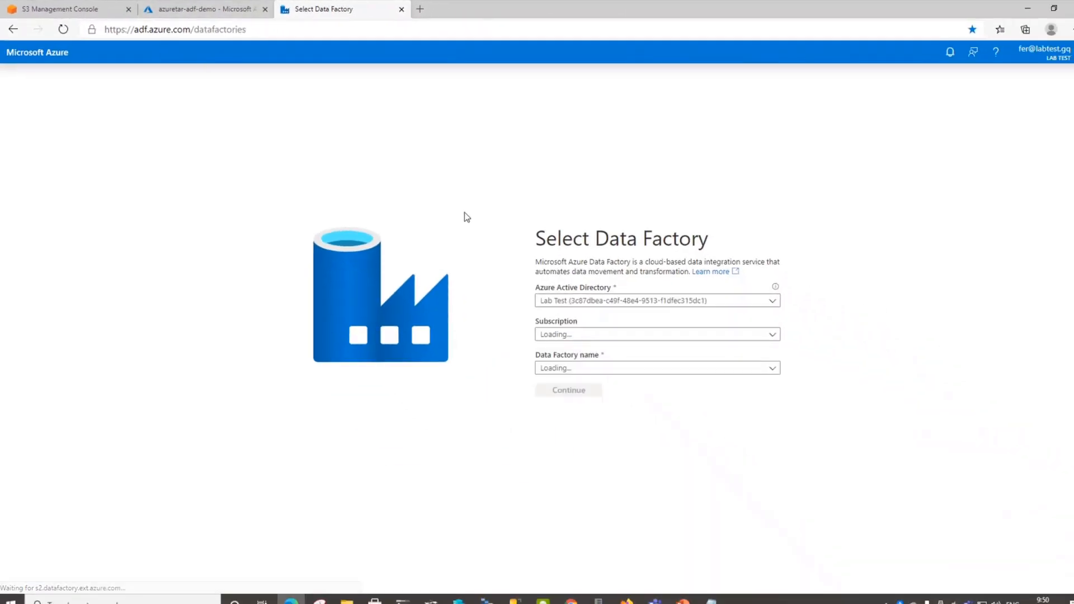
Open the azuretar-adf-demo data factory and turn on data flow debug with AutoResolveIntegrationRuntime.
click(611, 372)
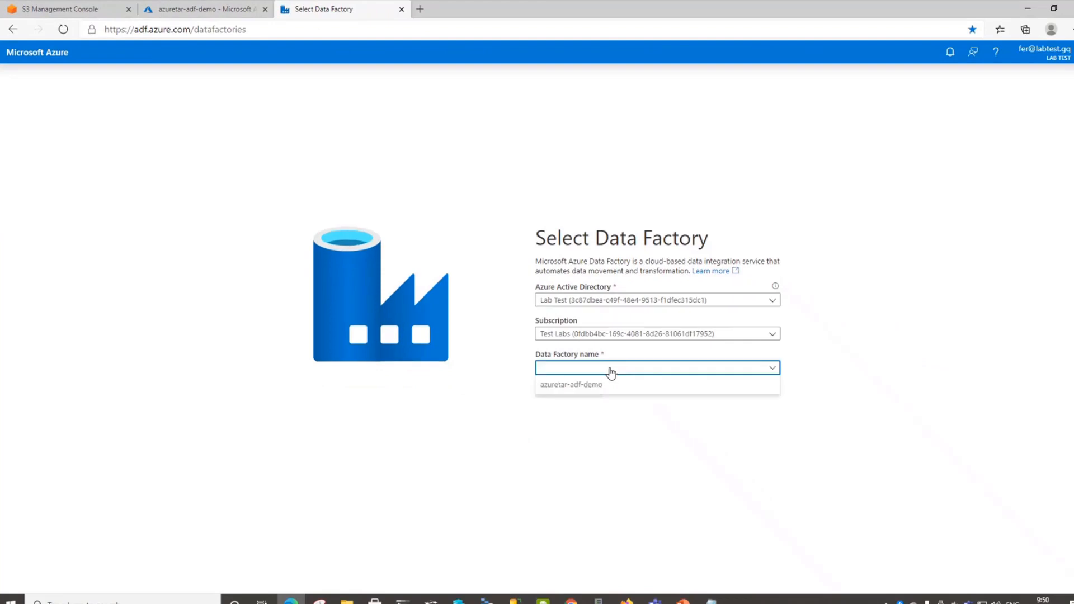
click(602, 385)
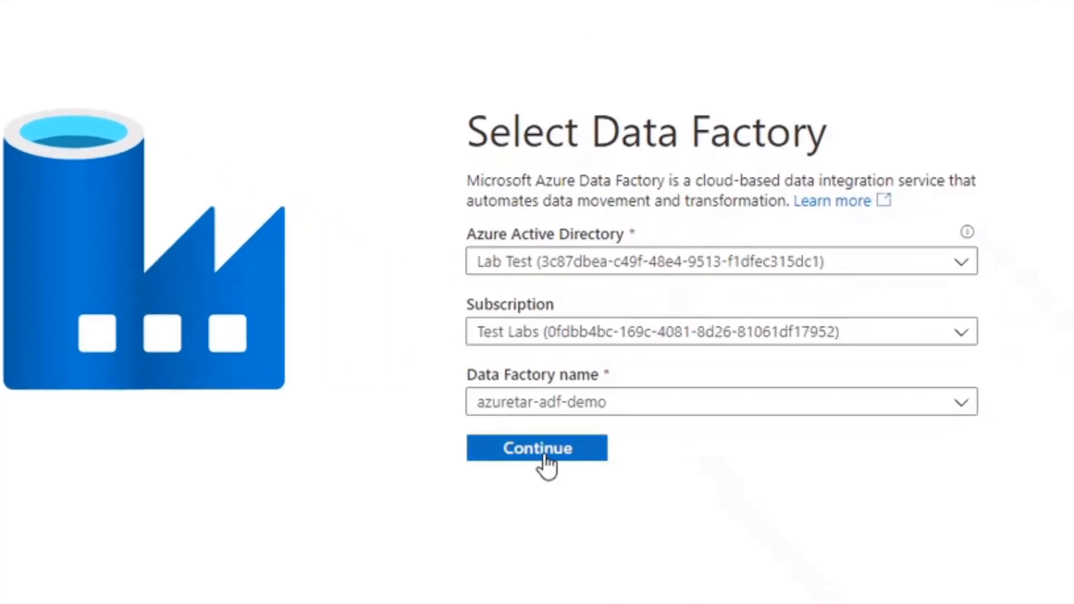
click(543, 455)
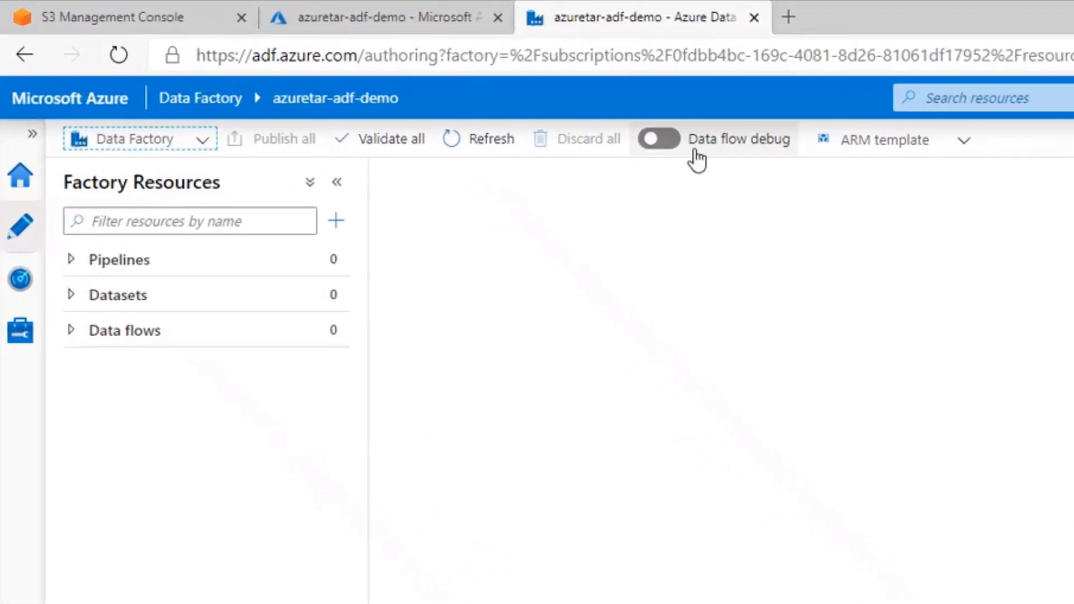
click(671, 144)
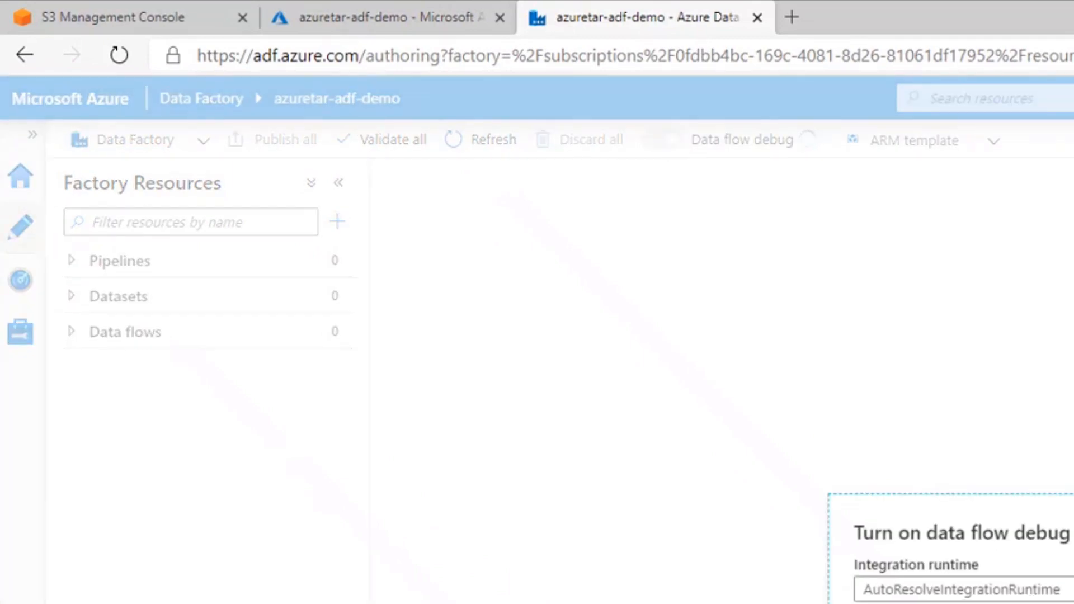
click(881, 603)
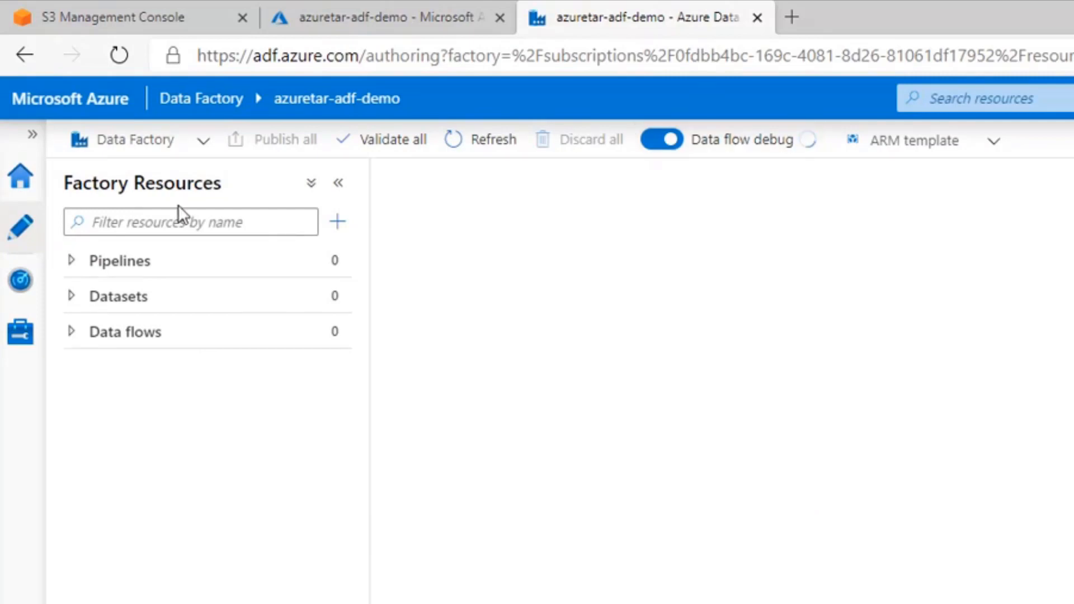
Examine the factory's home, authoring, pipeline runs, linked services and integration runtimes pages, and return to the home page.
click(35, 167)
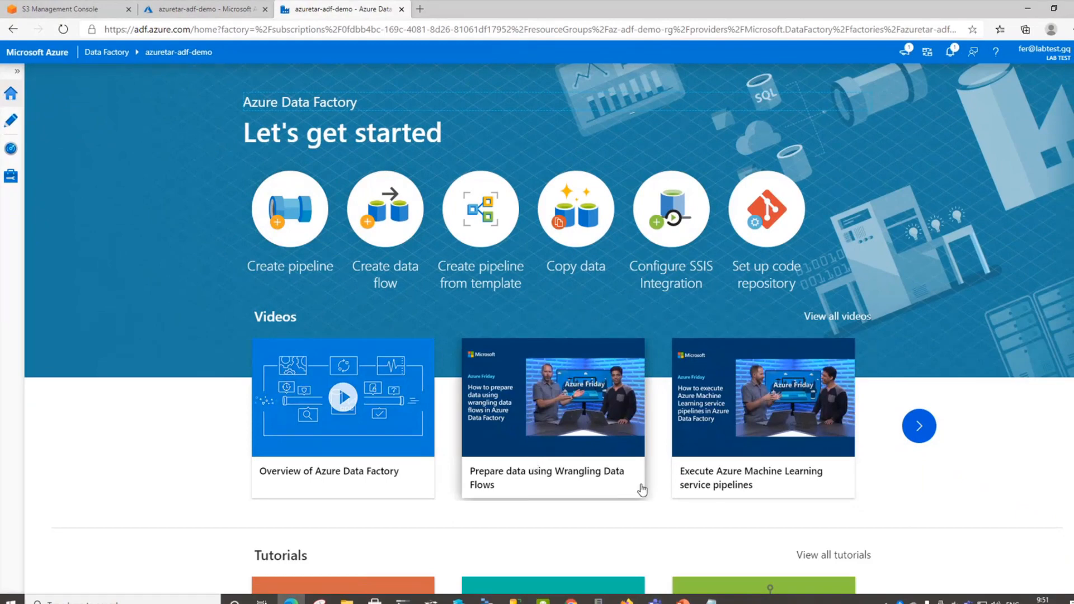
scroll(727, 475, down, 3)
scroll(700, 481, up, 3)
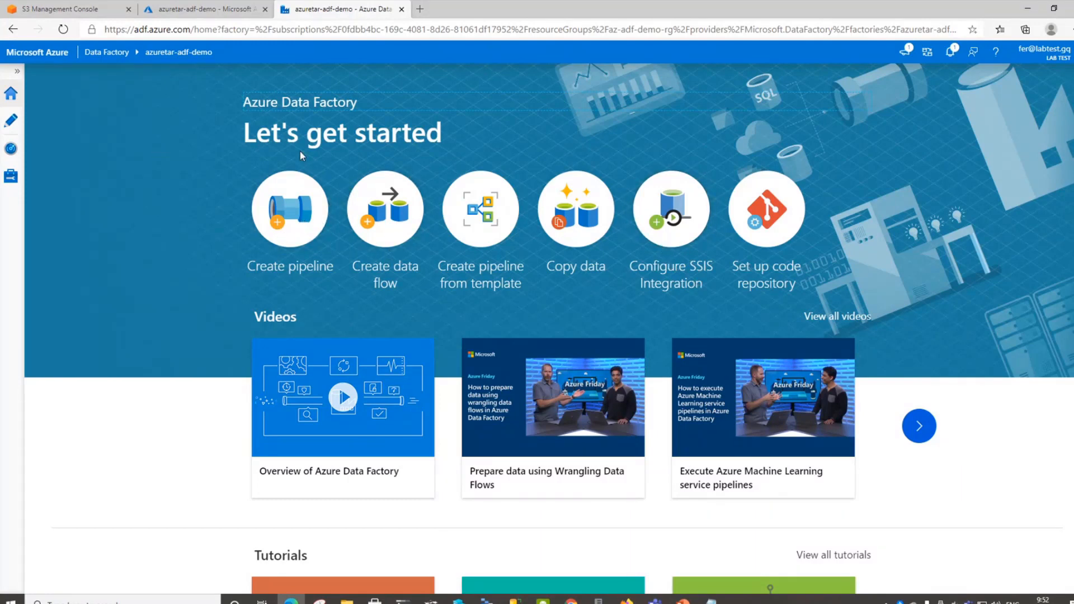
click(11, 122)
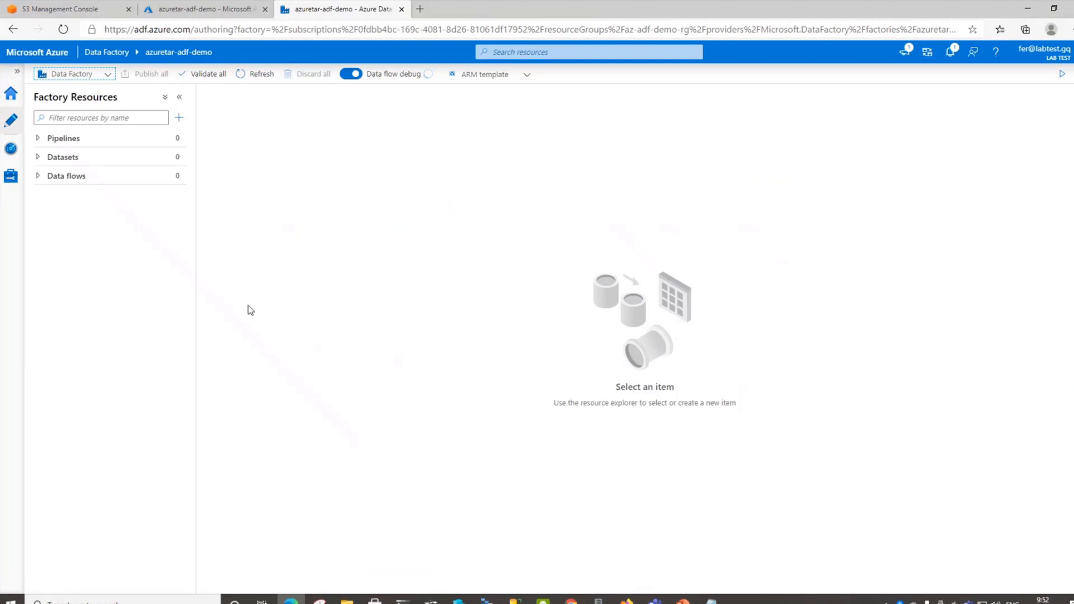
click(39, 138)
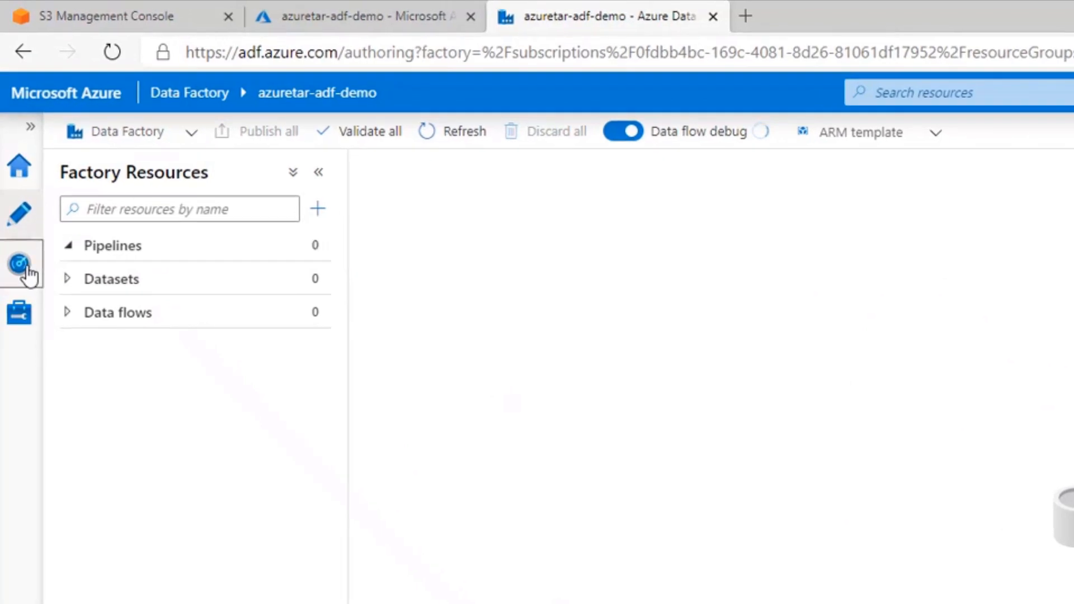
click(13, 179)
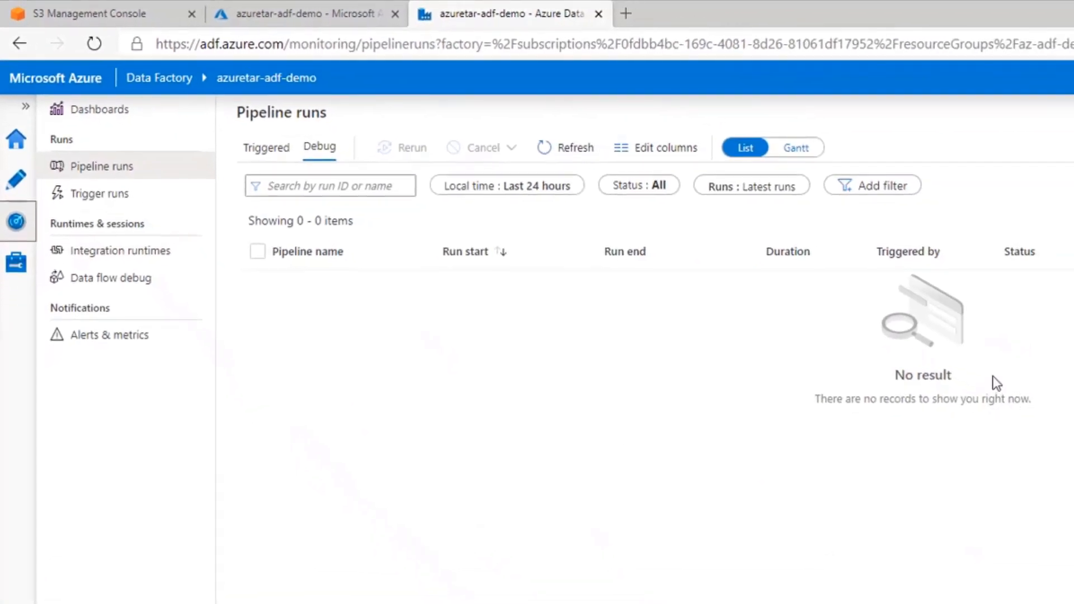
click(18, 264)
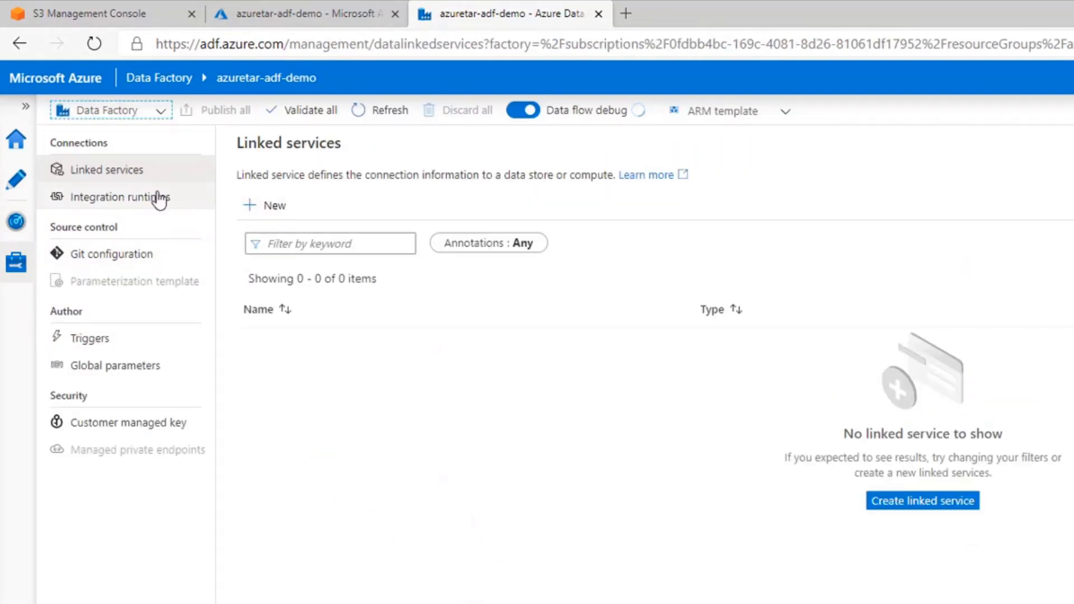
click(129, 202)
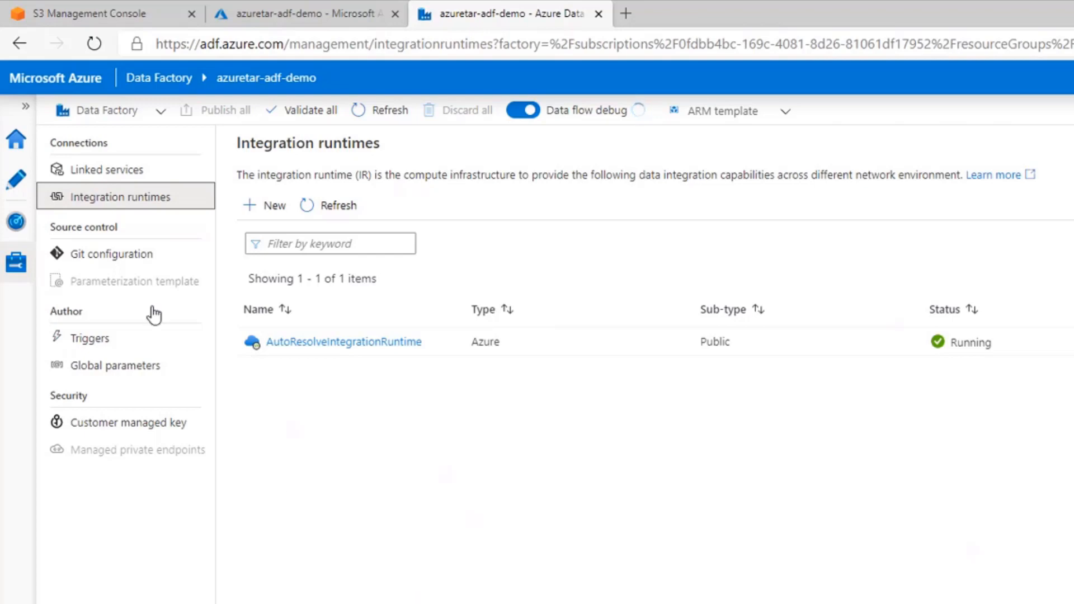
click(16, 148)
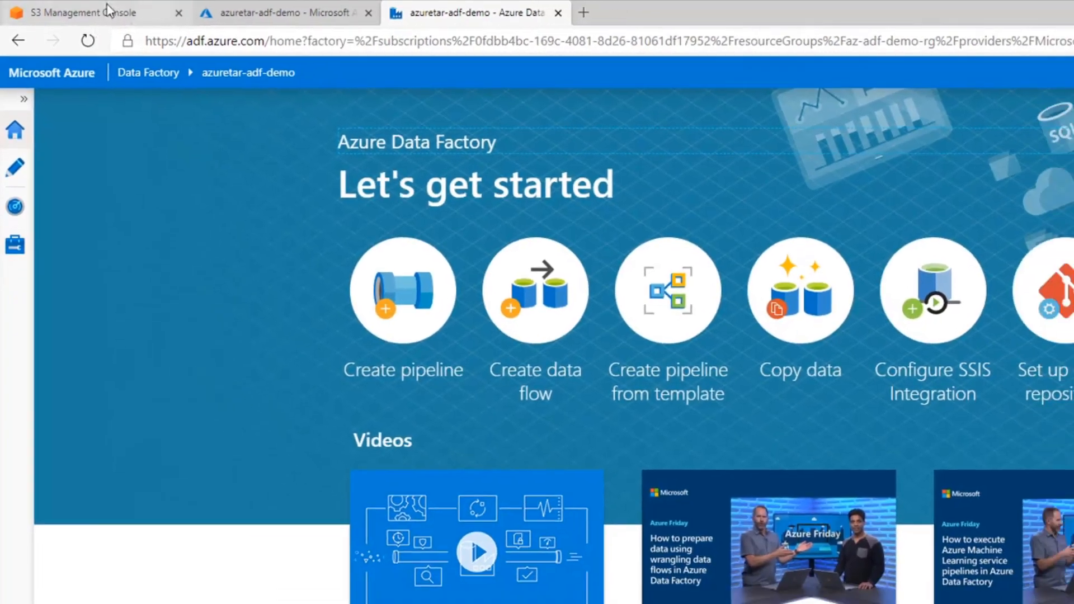
Check the files in the azadfdemo2020 S3 bucket, and open the containers of the azadfdemolake storage account in the Azure portal, refreshing the session.
click(114, 8)
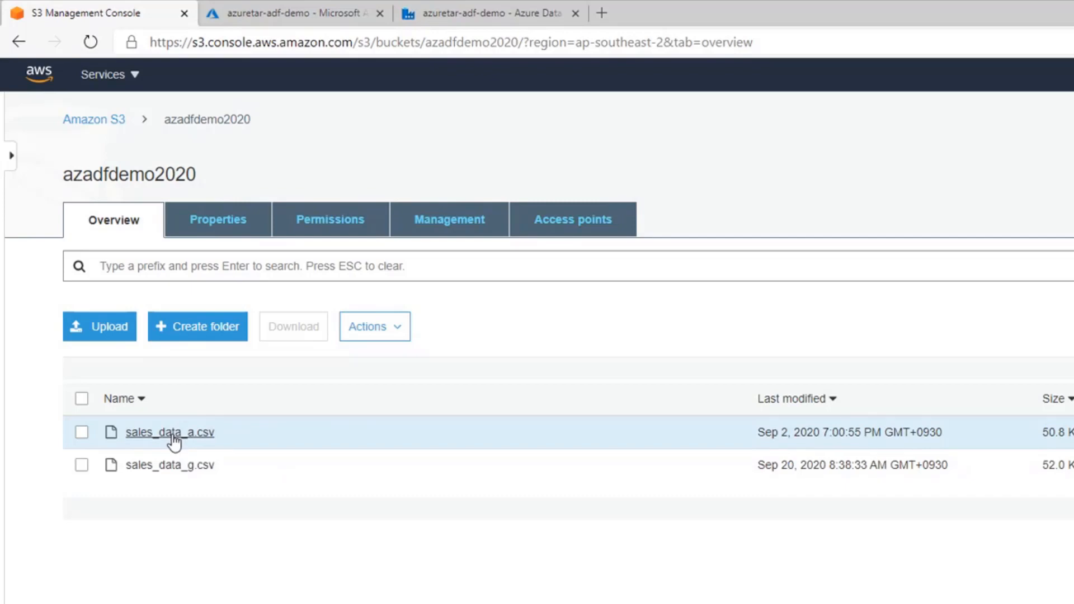
click(281, 17)
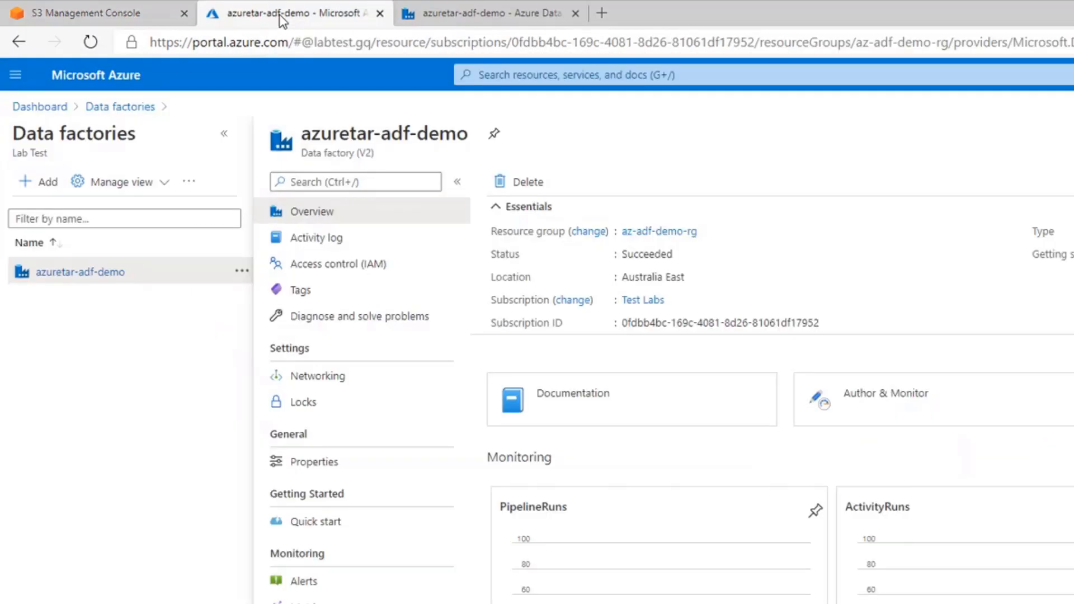
click(40, 107)
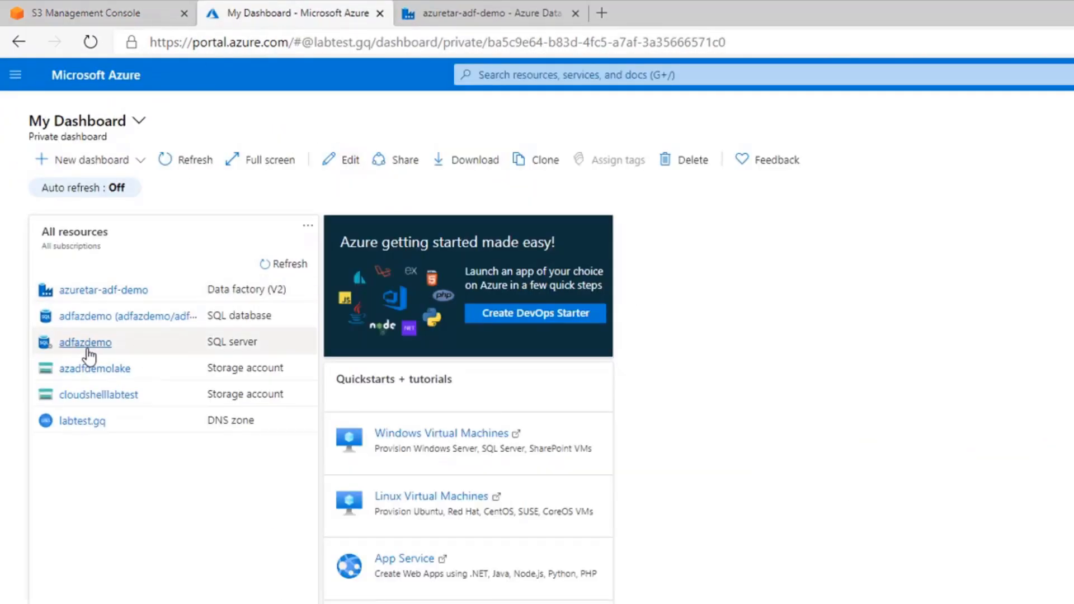
click(92, 368)
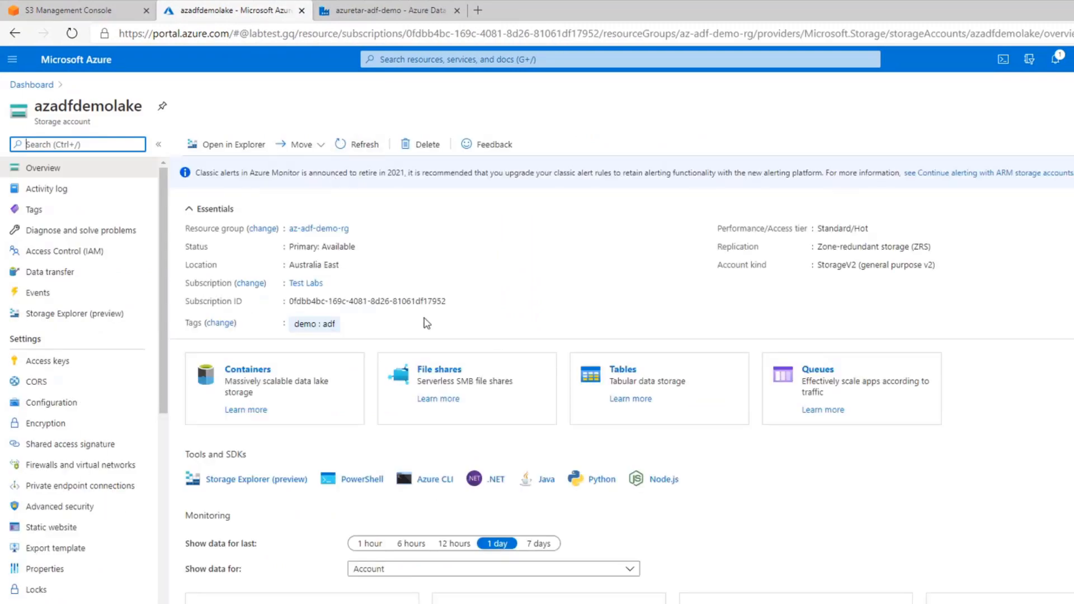
scroll(520, 314, down, 1)
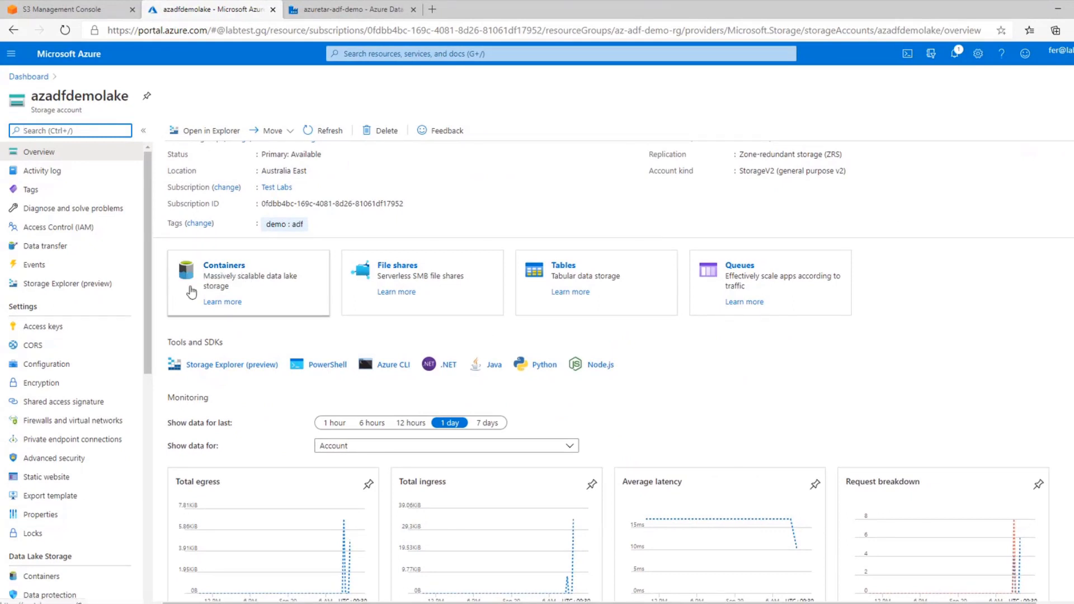
click(225, 266)
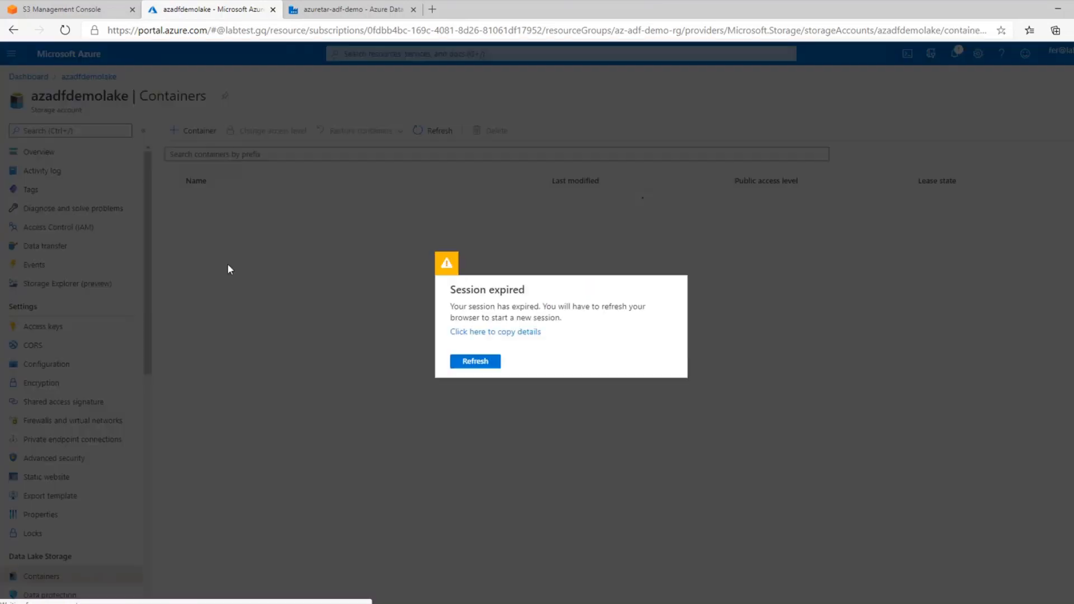
click(476, 362)
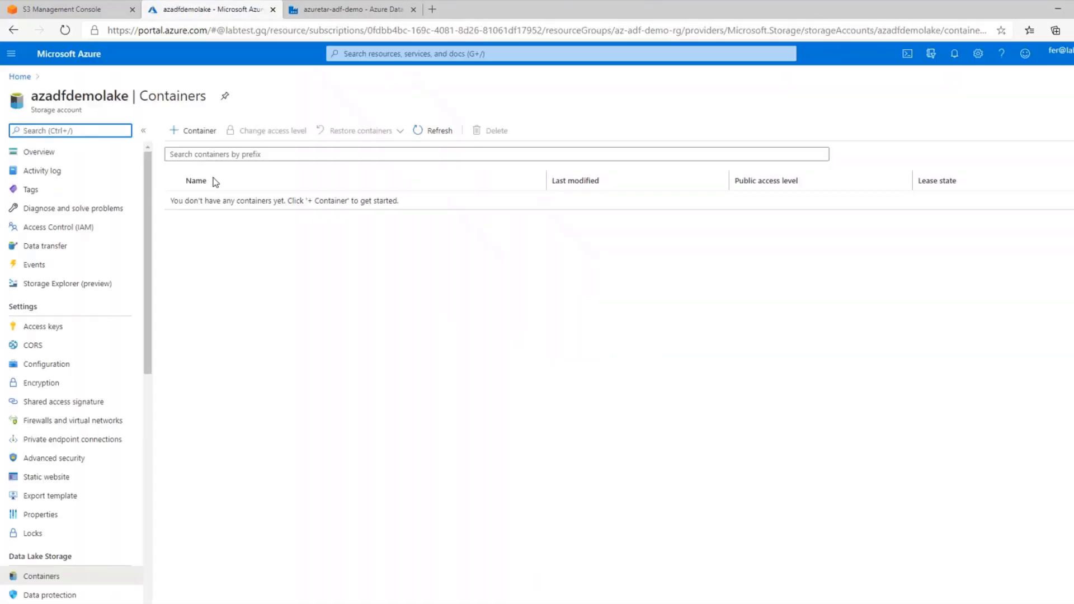
Create a container named datalake in the azadfdemolake storage account and open it.
click(191, 134)
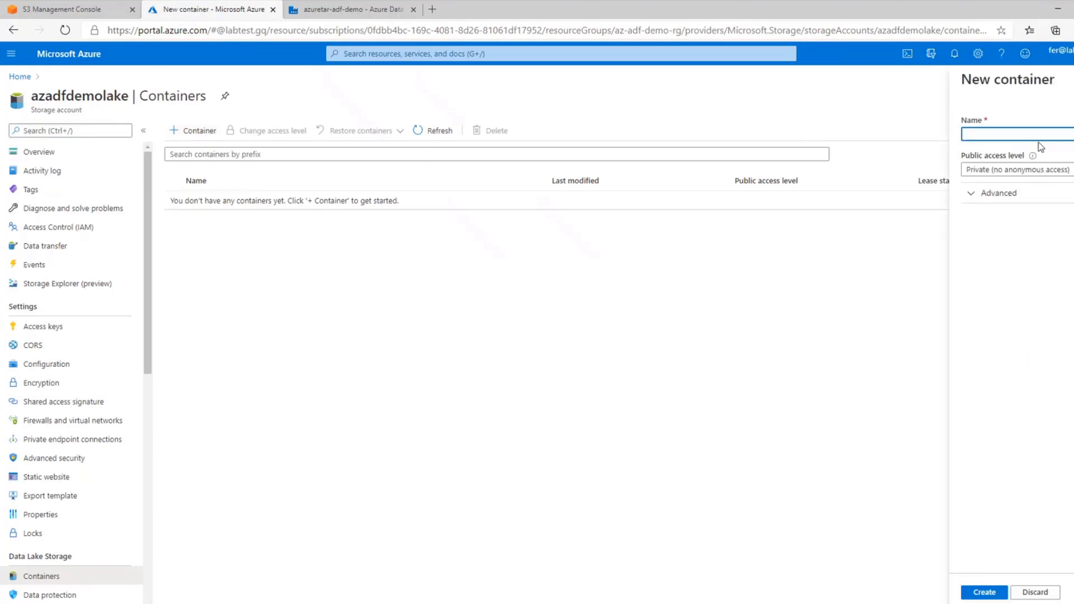
click(1023, 134)
text(datalake)
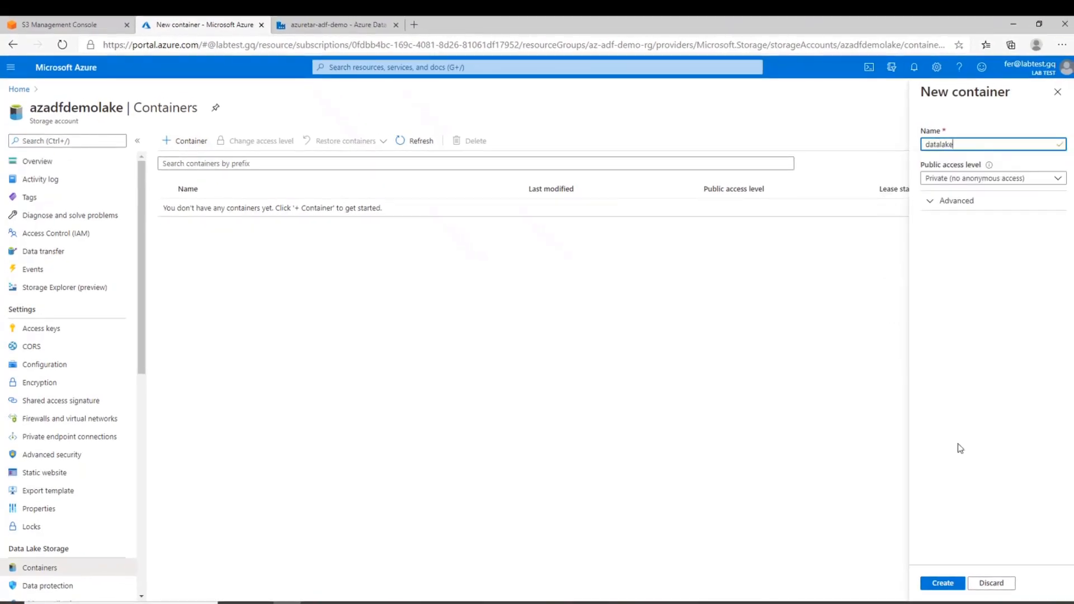
click(943, 583)
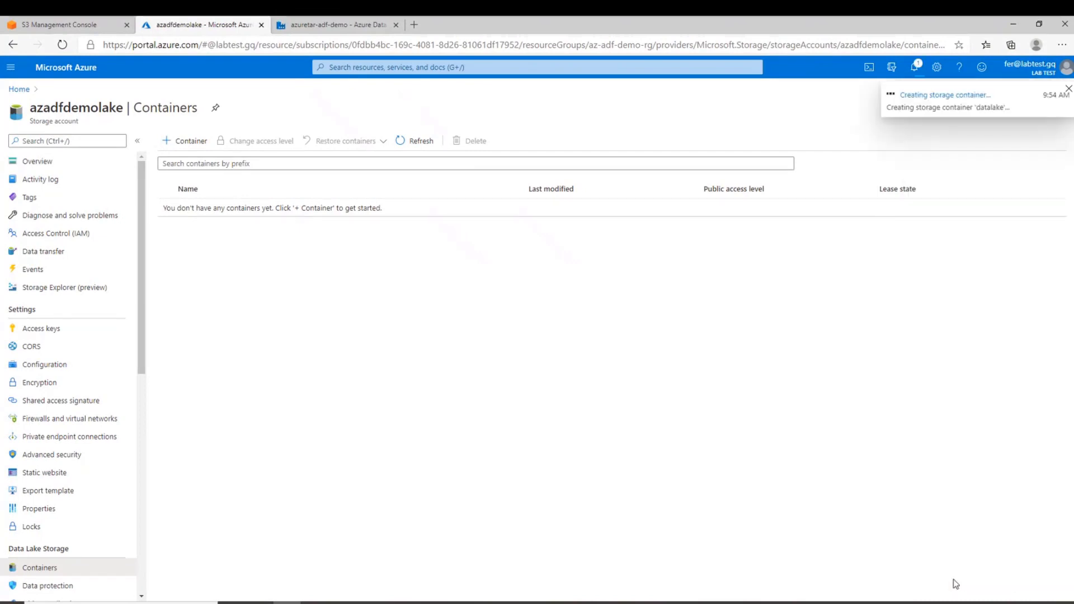
click(193, 207)
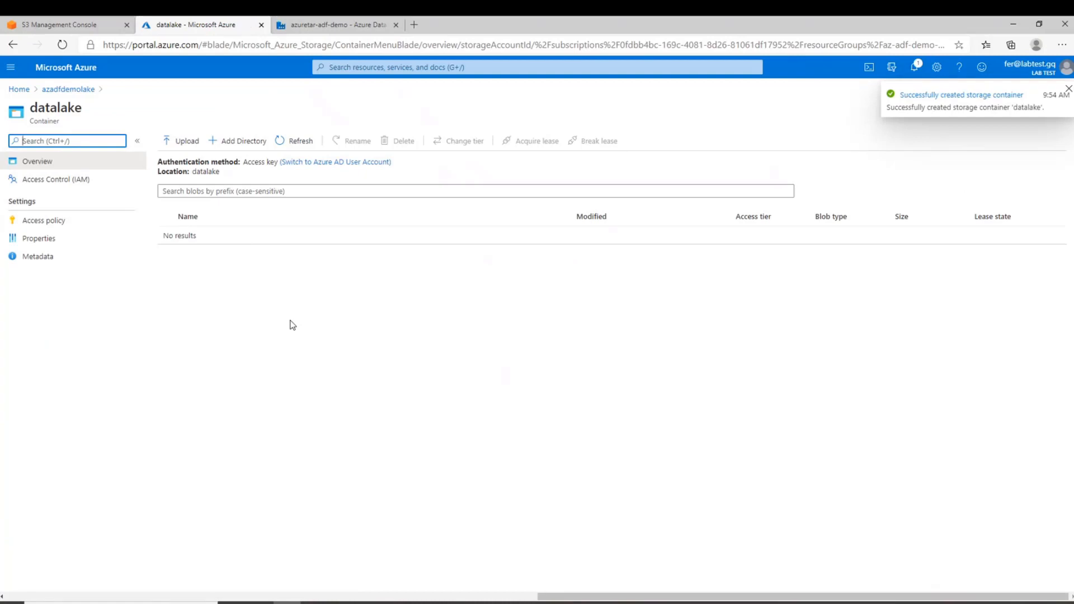
Review the CSV files in the azadfdemo2020 bucket and the contents of the datalake container, and return to Data Factory.
click(67, 23)
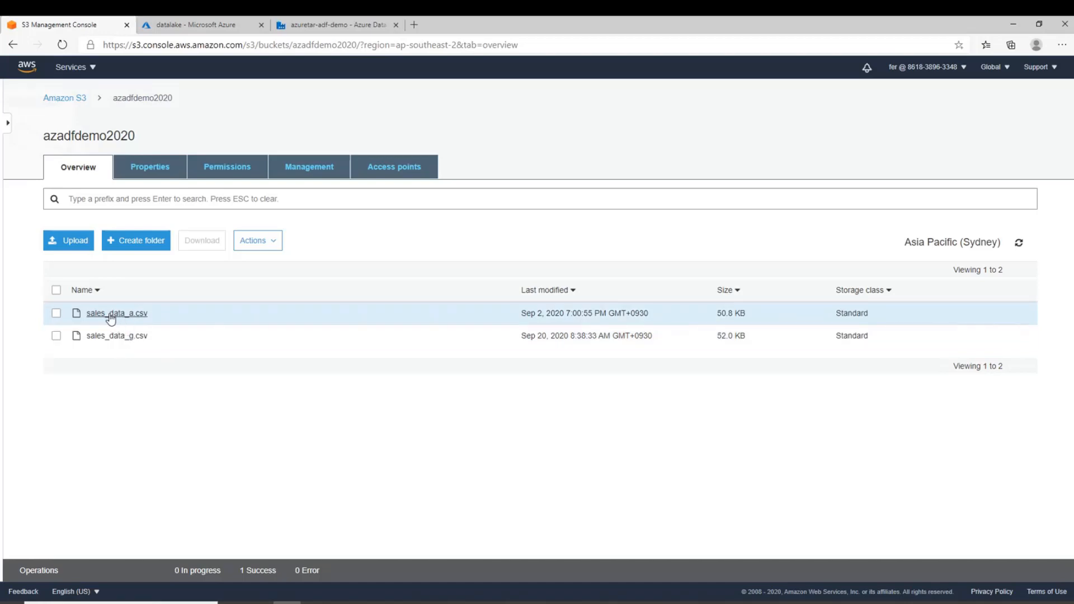
click(177, 26)
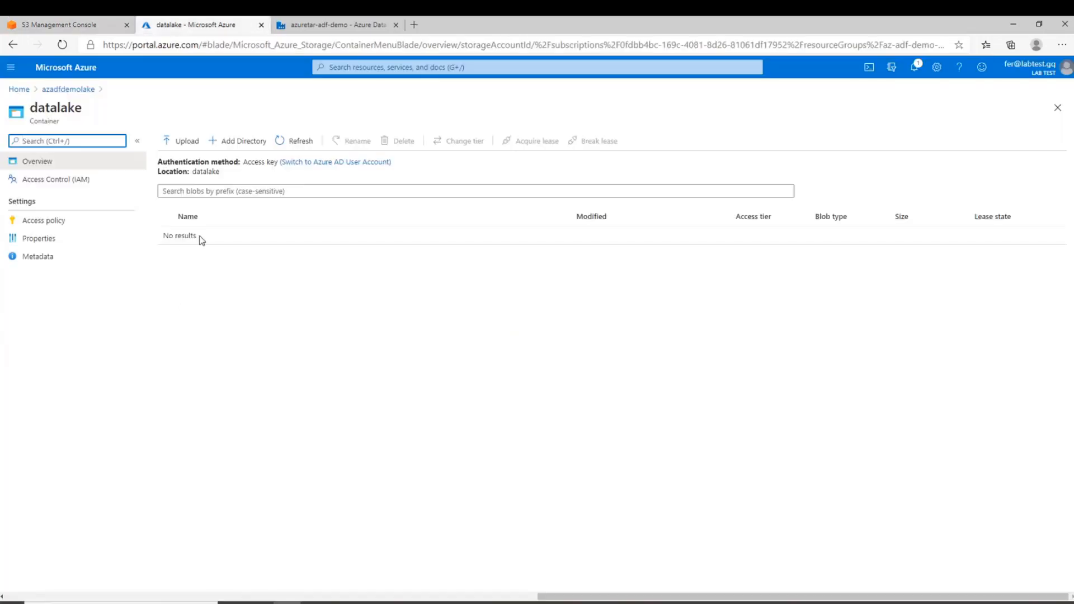
click(356, 23)
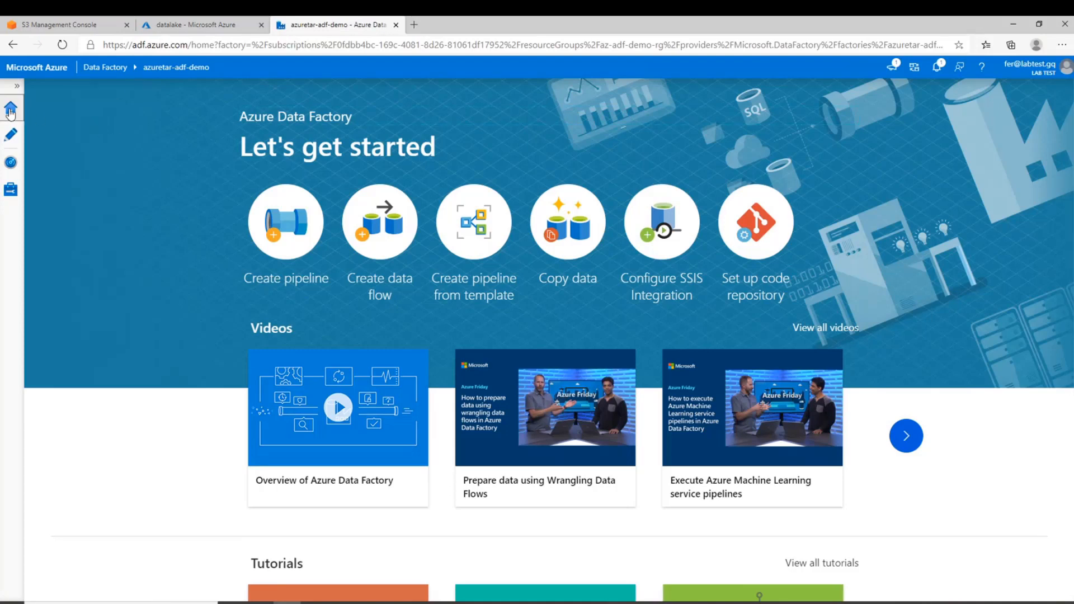
Start a new dataset in the factory's authoring resources.
click(10, 140)
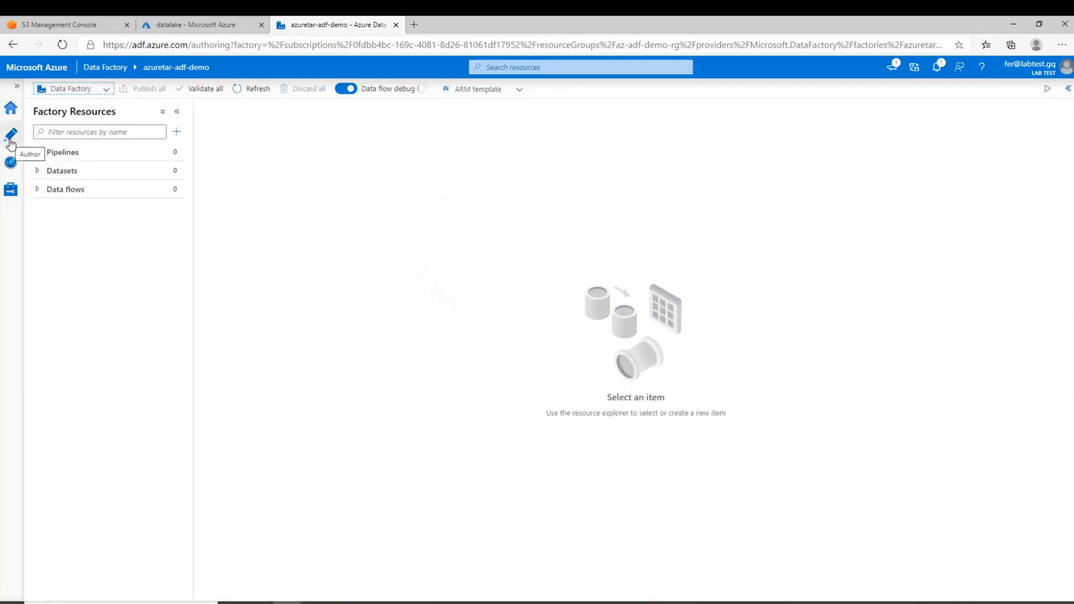
click(38, 171)
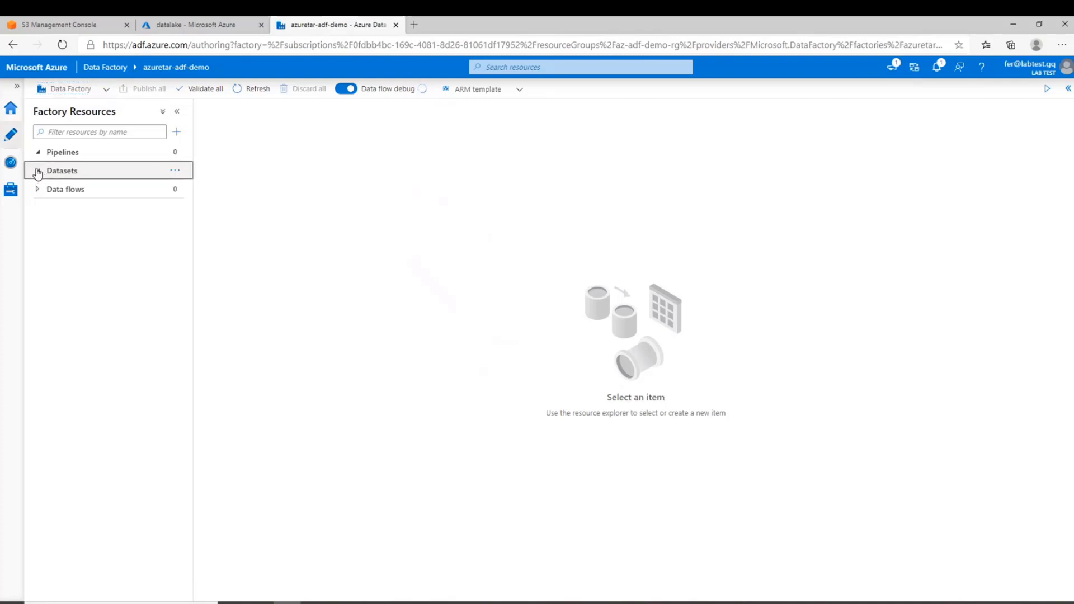
click(175, 170)
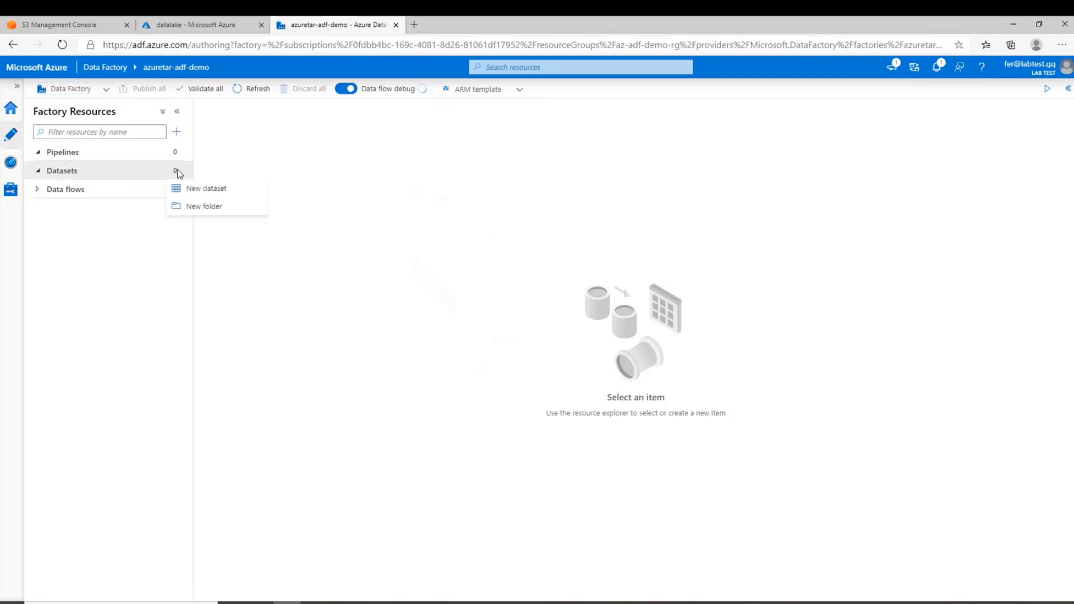
click(211, 190)
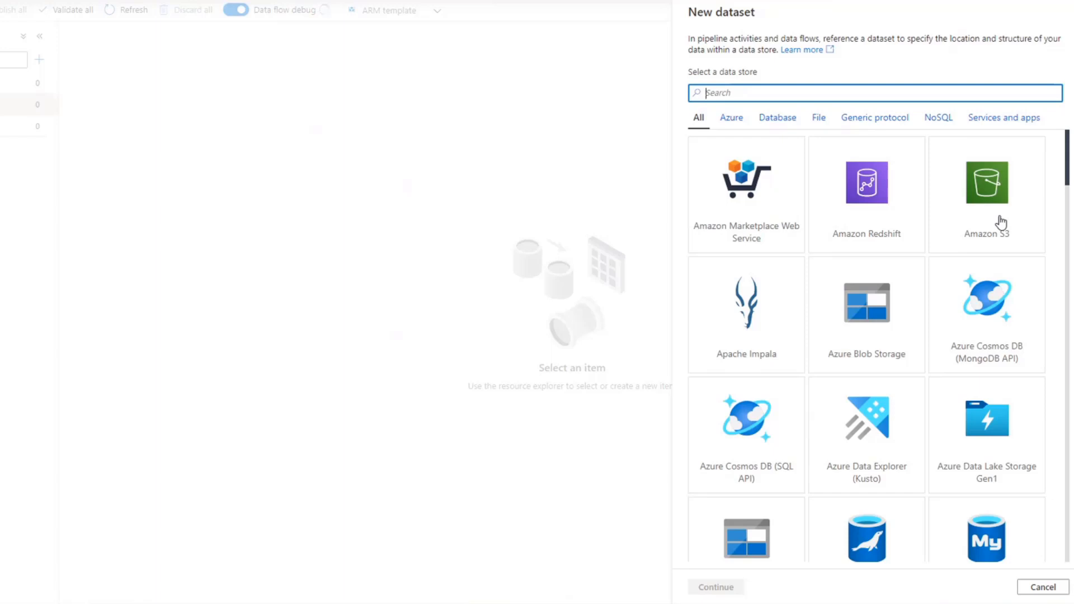
Look through the full list of data stores available for the new dataset, including Azure, database, file and third-party service connectors.
scroll(1028, 208, down, 1)
scroll(1029, 208, up, 1)
scroll(1030, 208, down, 1)
scroll(951, 211, up, 1)
scroll(988, 394, down, 1)
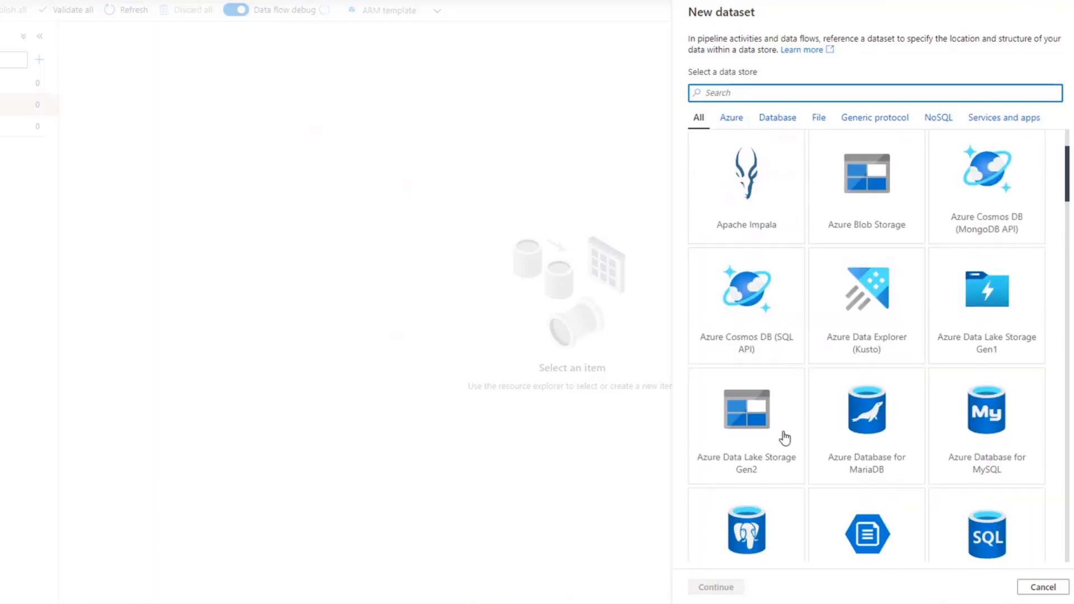
scroll(960, 428, down, 1)
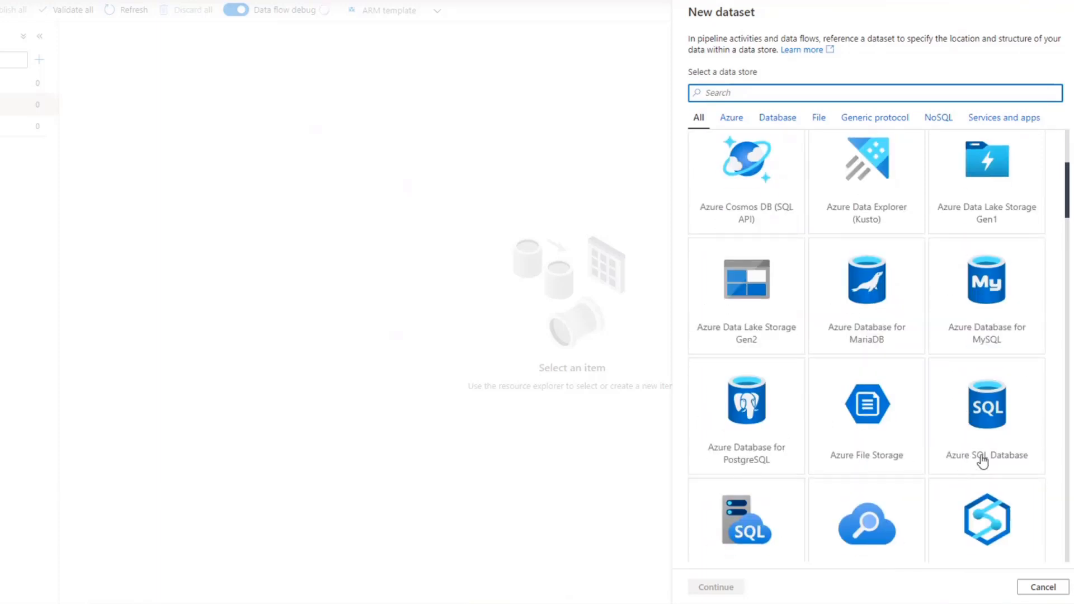
scroll(982, 455, down, 1)
scroll(985, 450, down, 2)
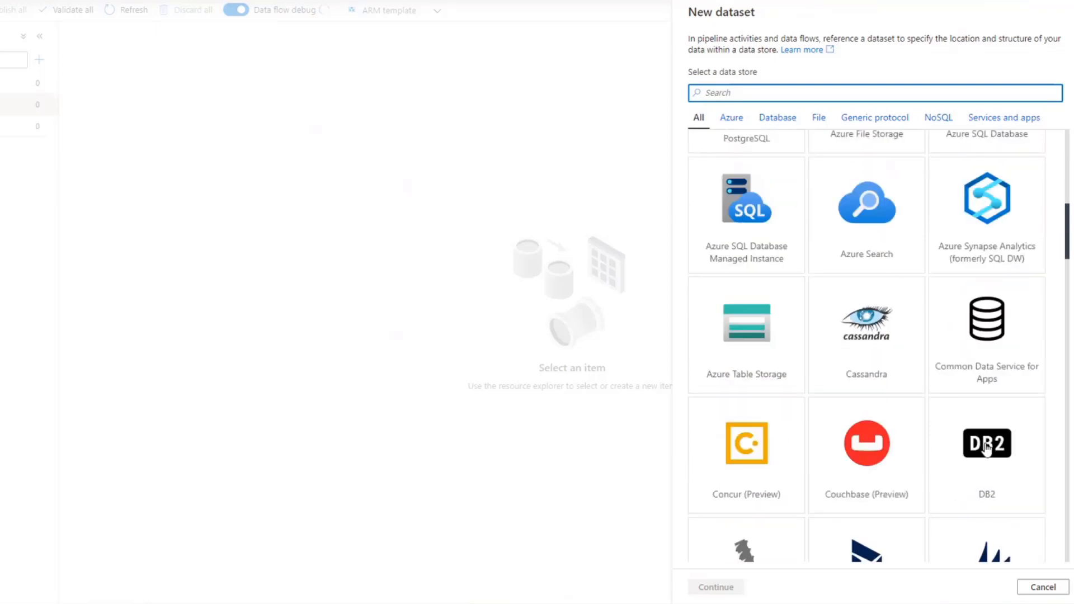
scroll(987, 448, down, 4)
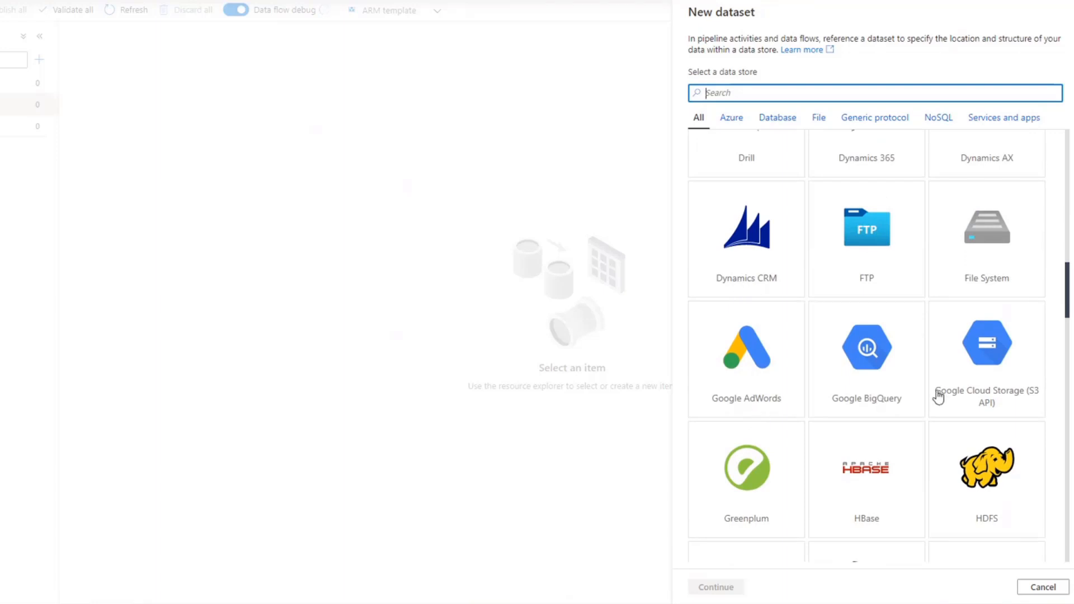
scroll(937, 394, down, 1)
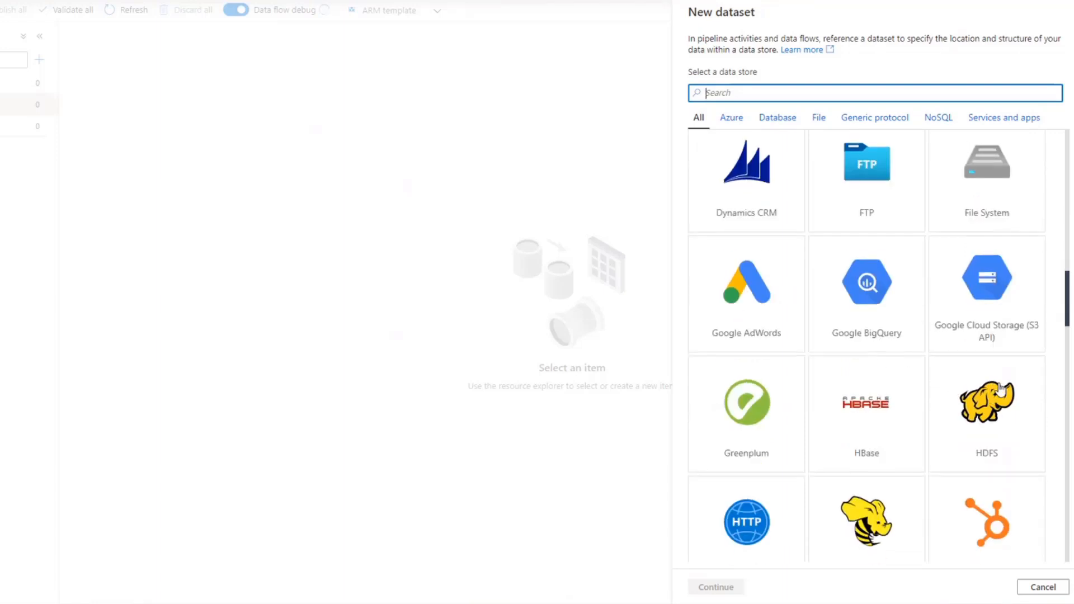
scroll(998, 389, down, 3)
scroll(947, 303, down, 6)
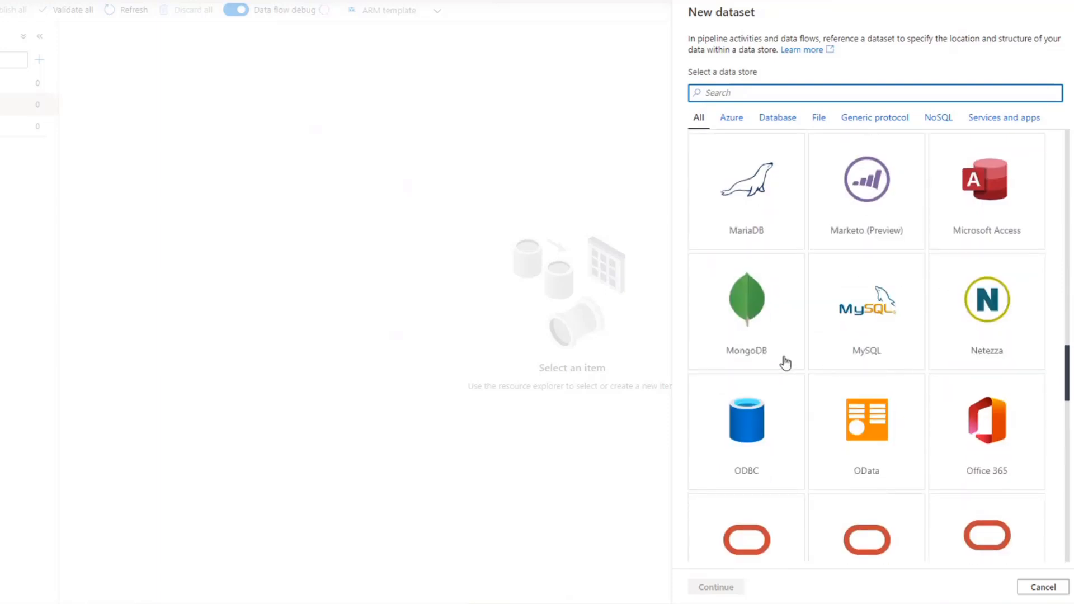
scroll(983, 375, down, 5)
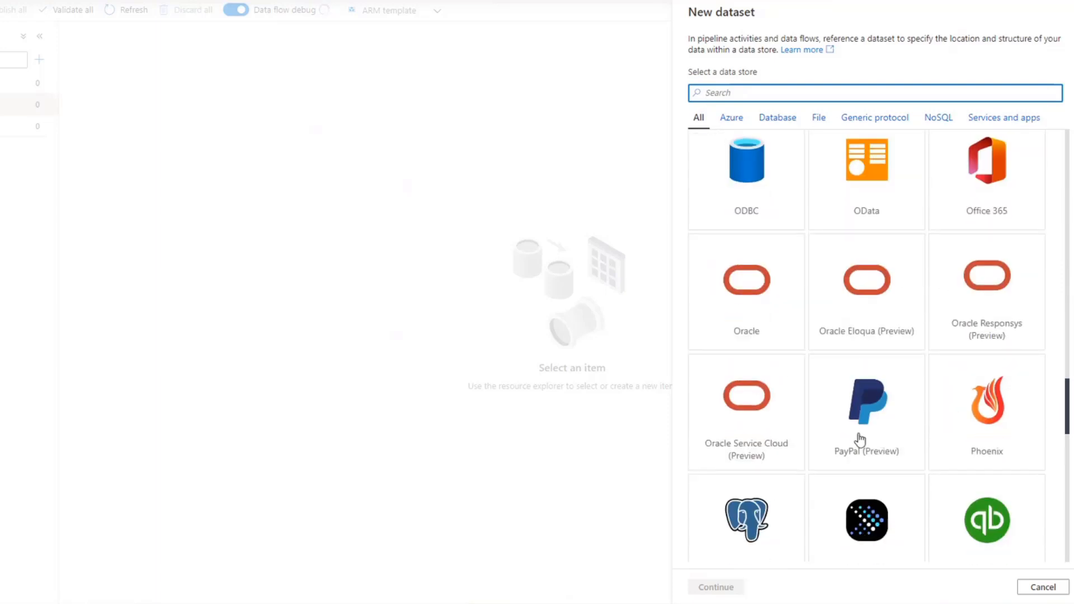
scroll(860, 439, down, 2)
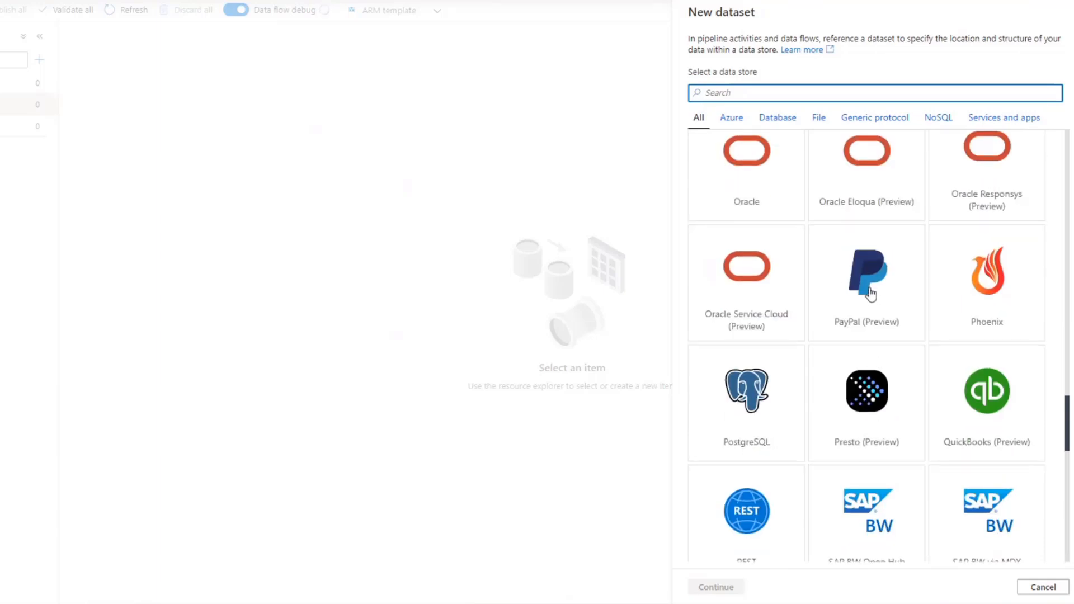
scroll(870, 295, down, 7)
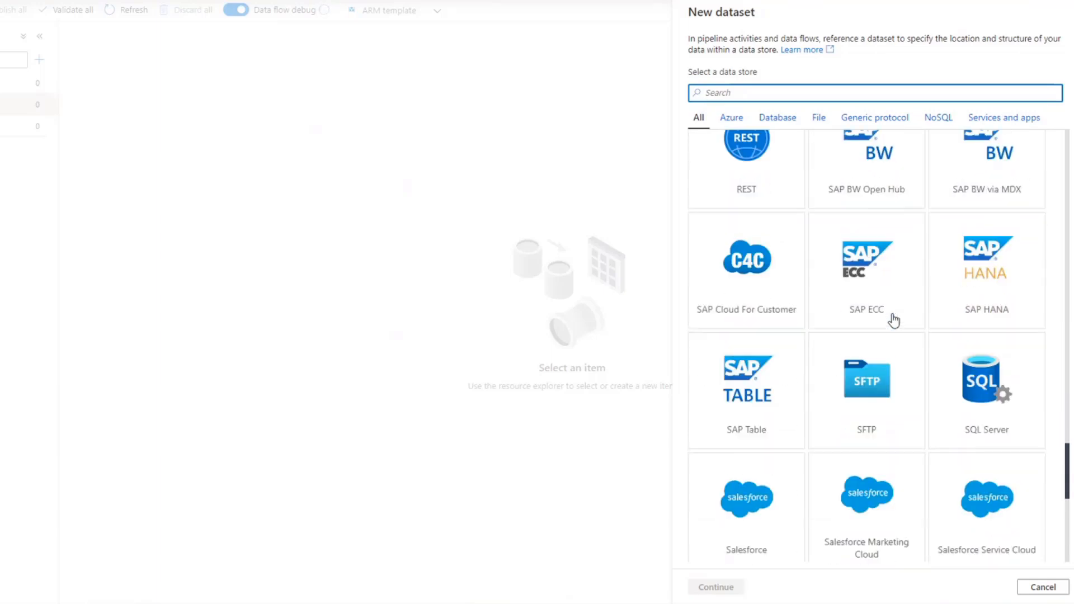
scroll(895, 235, up, 1)
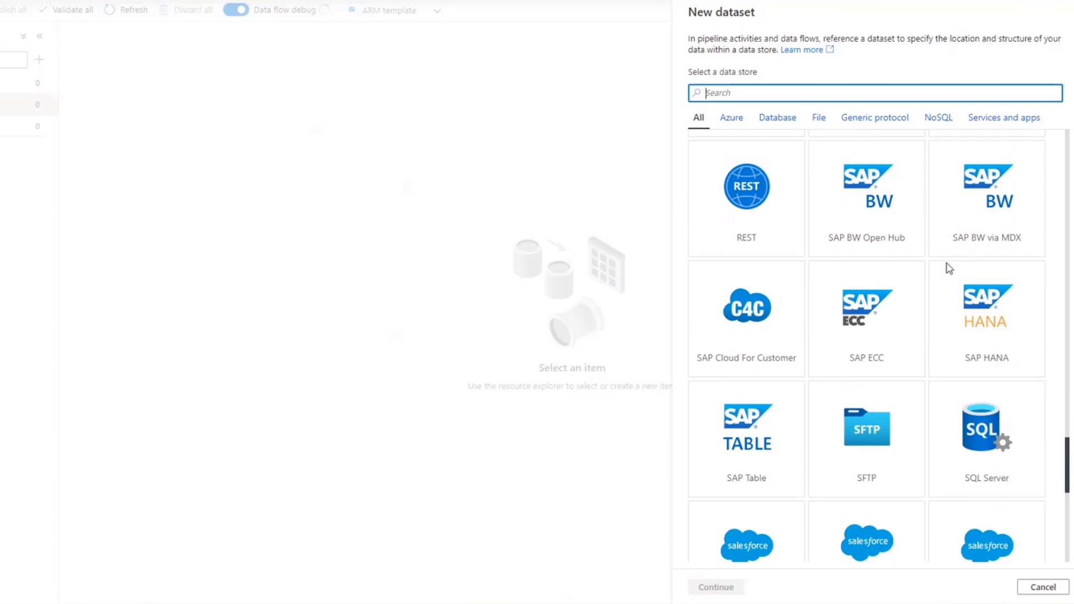
scroll(902, 412, down, 4)
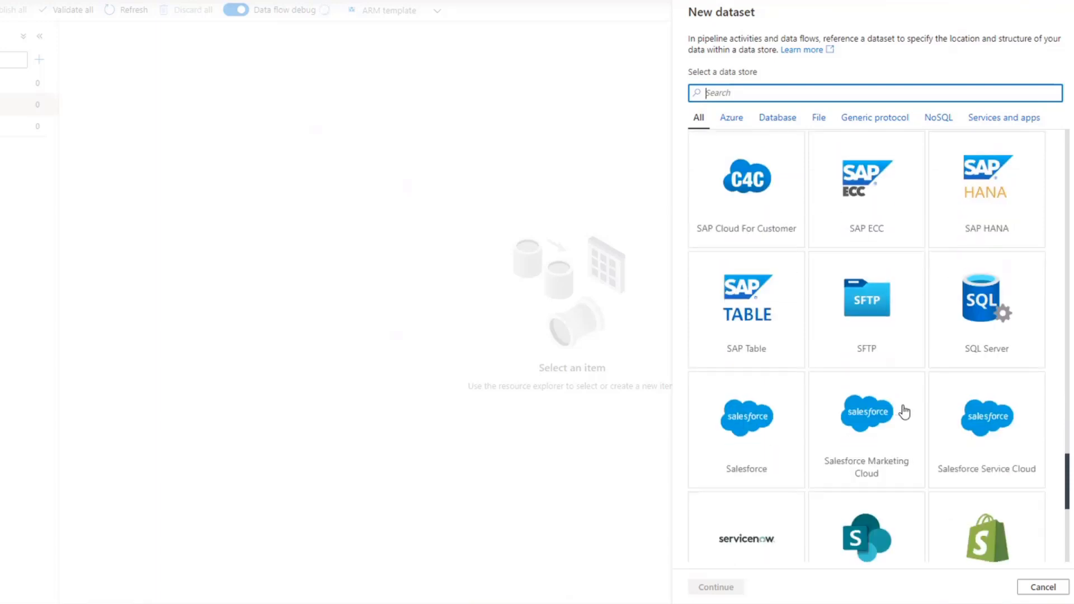
scroll(904, 412, down, 3)
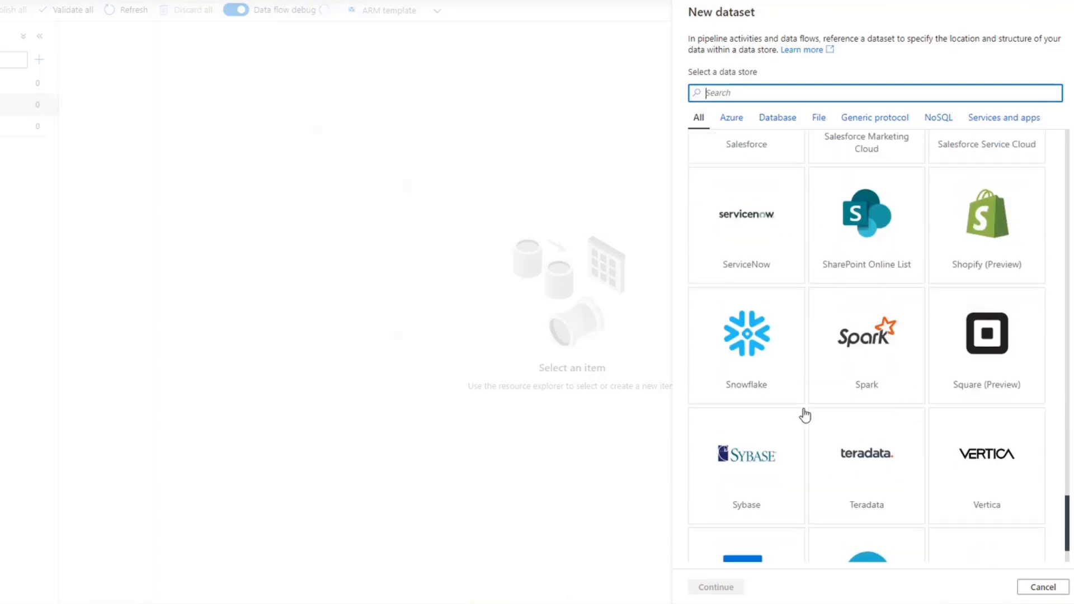
scroll(812, 361, down, 1)
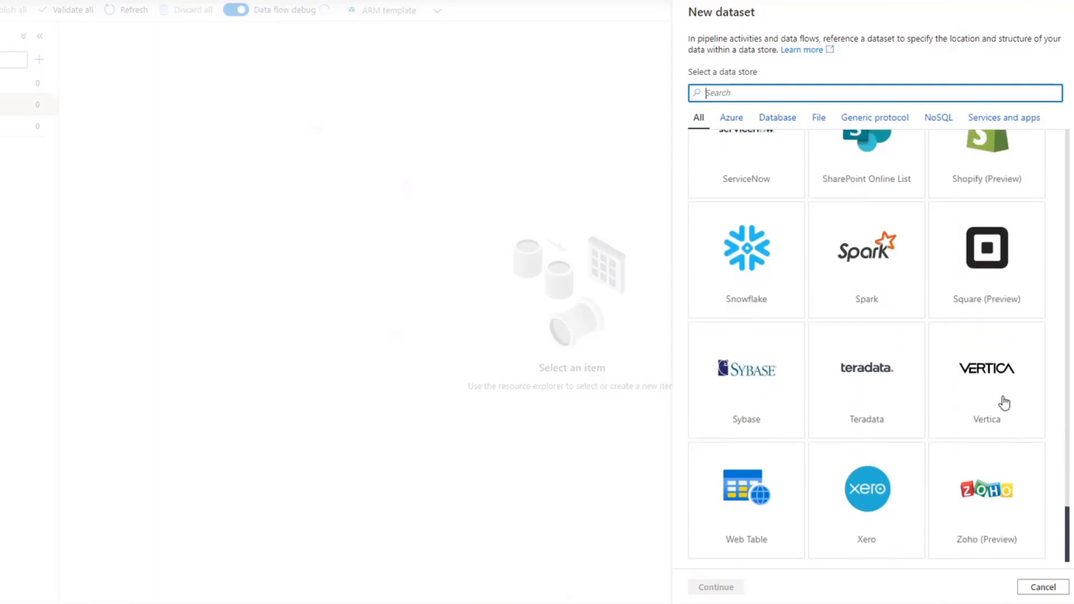
scroll(914, 472, up, 20)
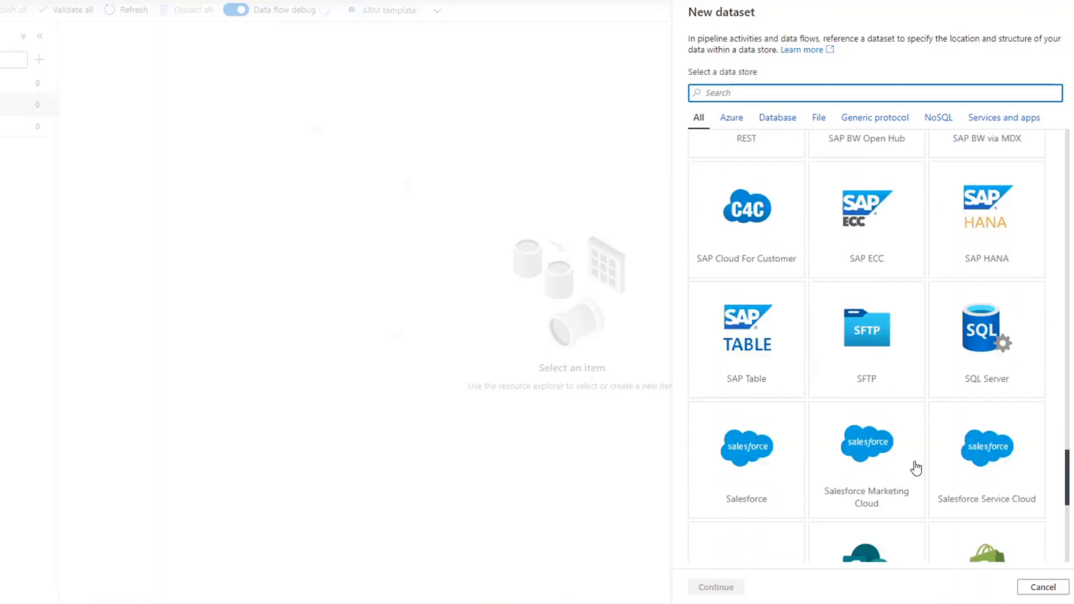
scroll(918, 462, up, 15)
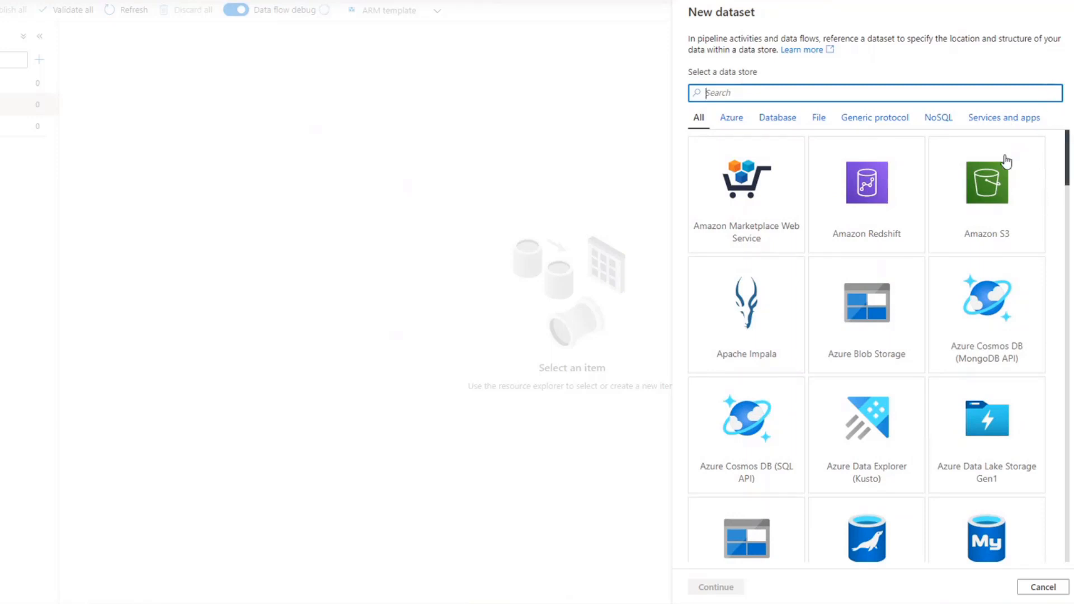
Choose Amazon S3 as the new dataset's data store and Binary as its data format.
click(993, 203)
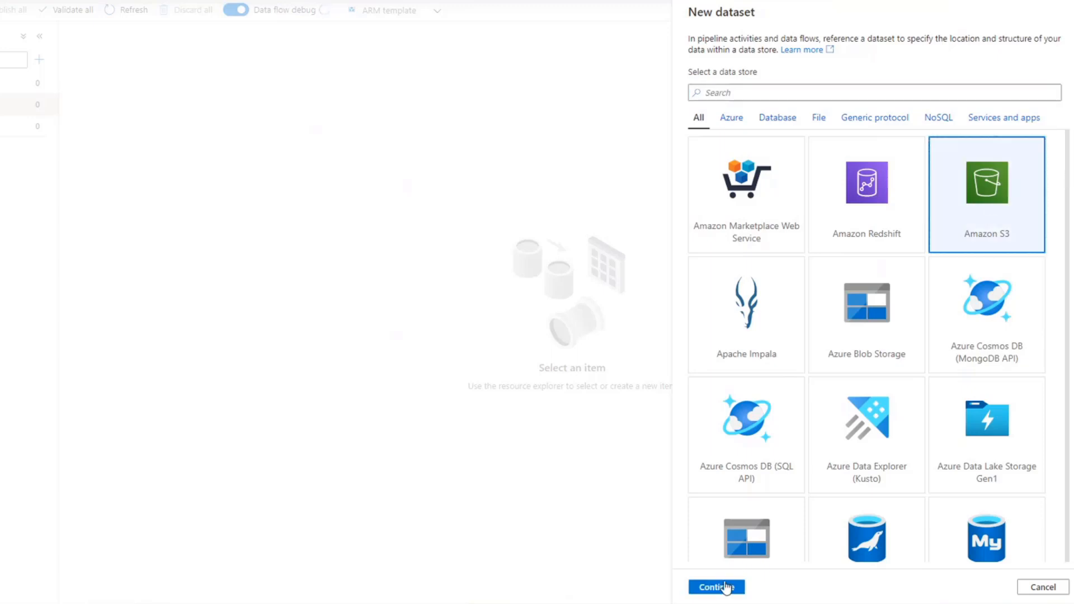
click(718, 587)
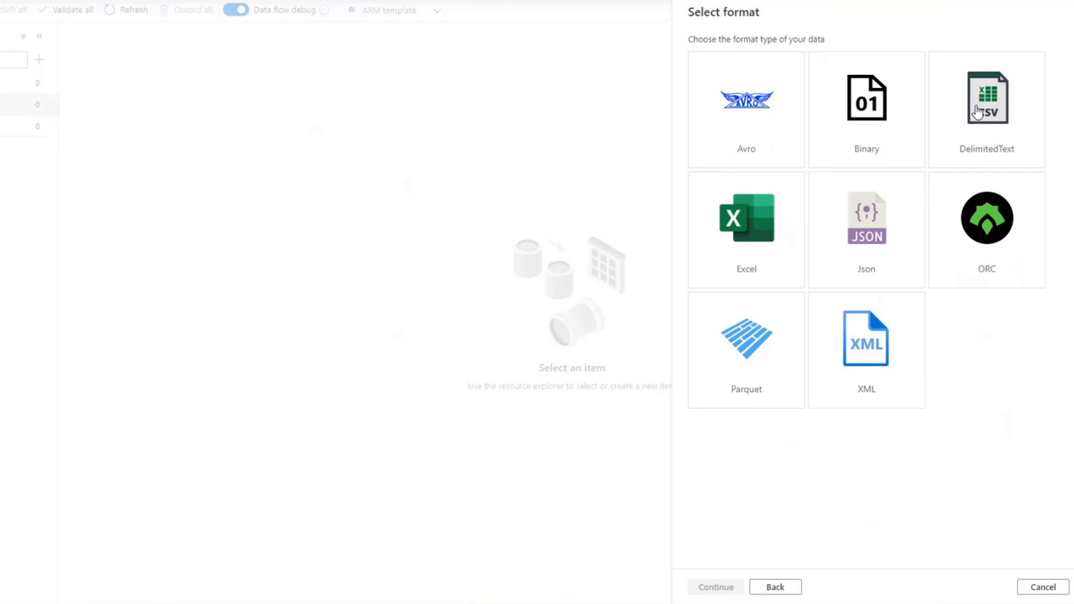
click(864, 110)
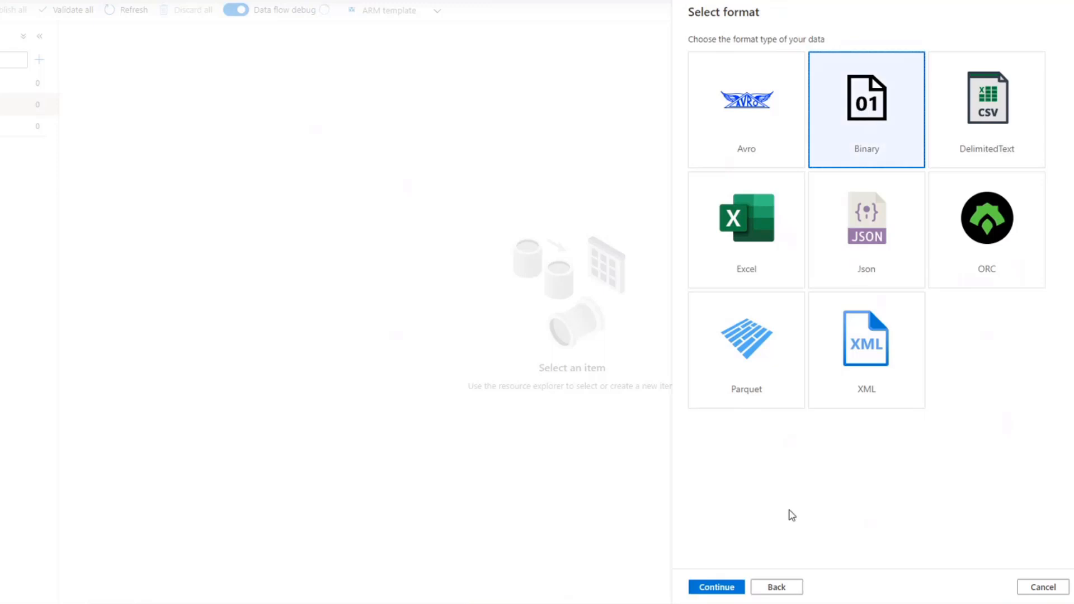
click(717, 586)
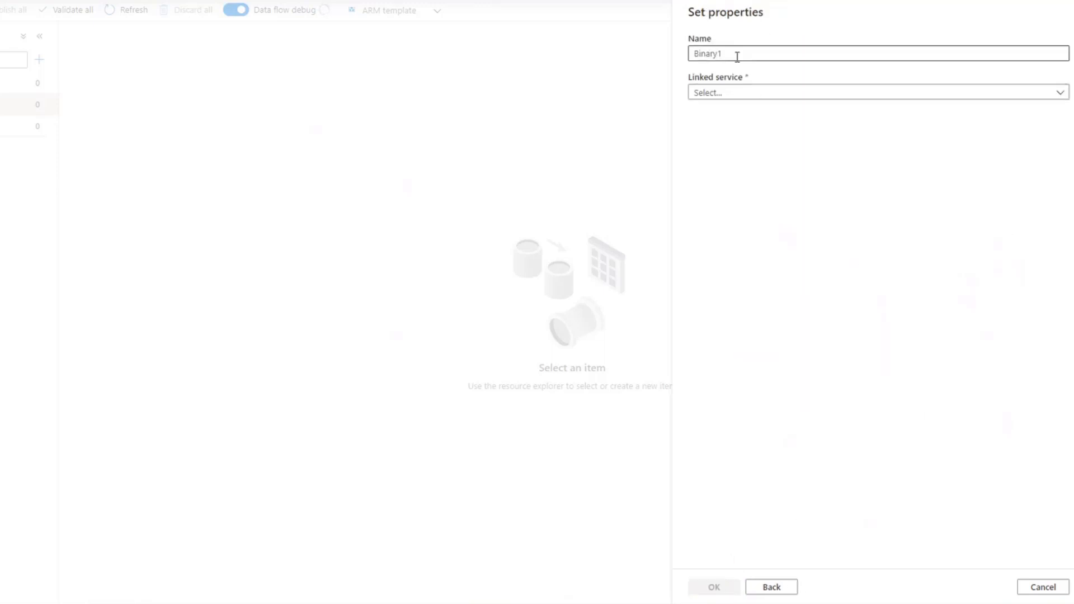
Name the dataset AWSBinary1 and start a new linked service for it.
click(695, 52)
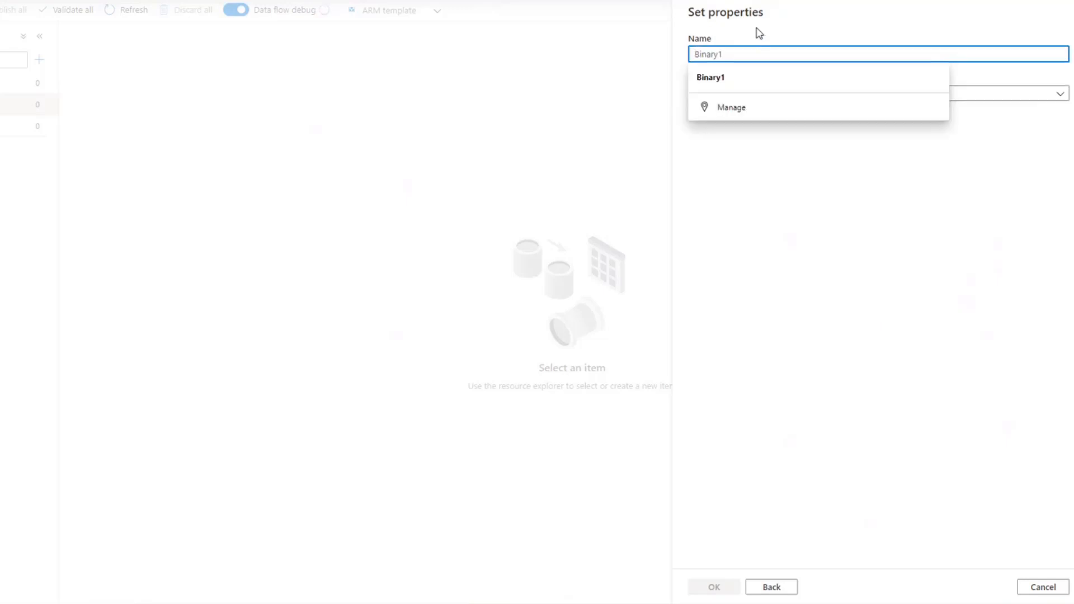
text(AWS)
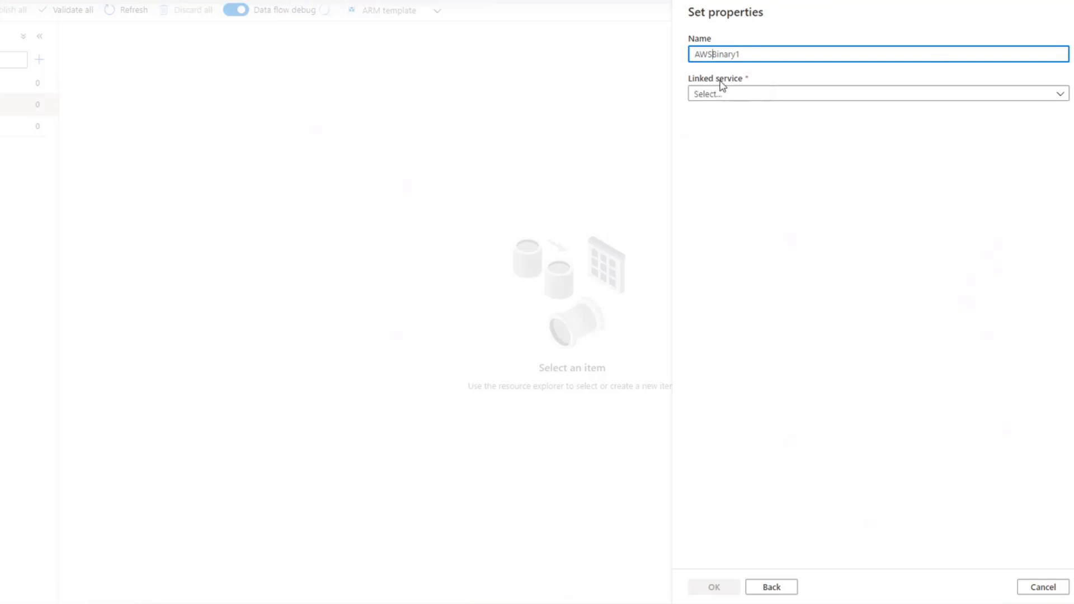
click(742, 98)
click(719, 156)
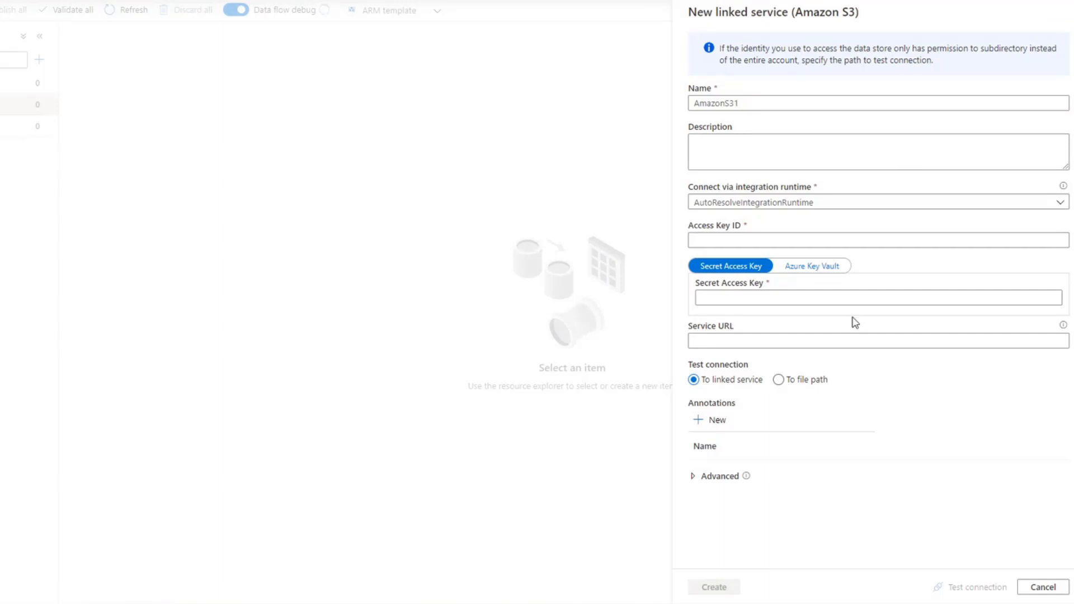
Paste the AWS secret access key and the access key ID into the new Amazon S3 linked service.
click(789, 298)
key(ctrl+v)
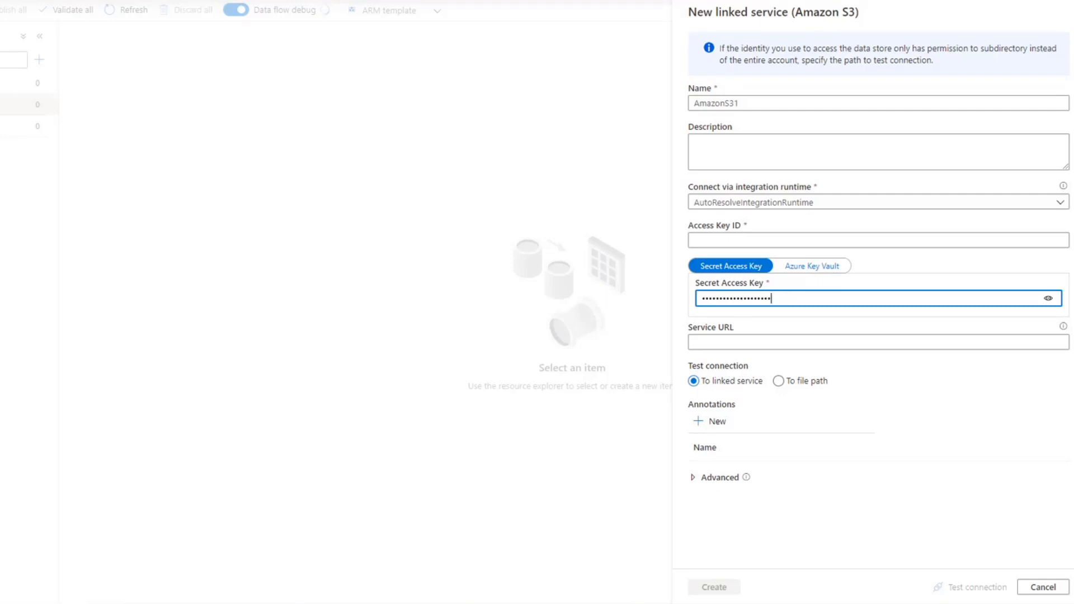
key(alt+Tab)
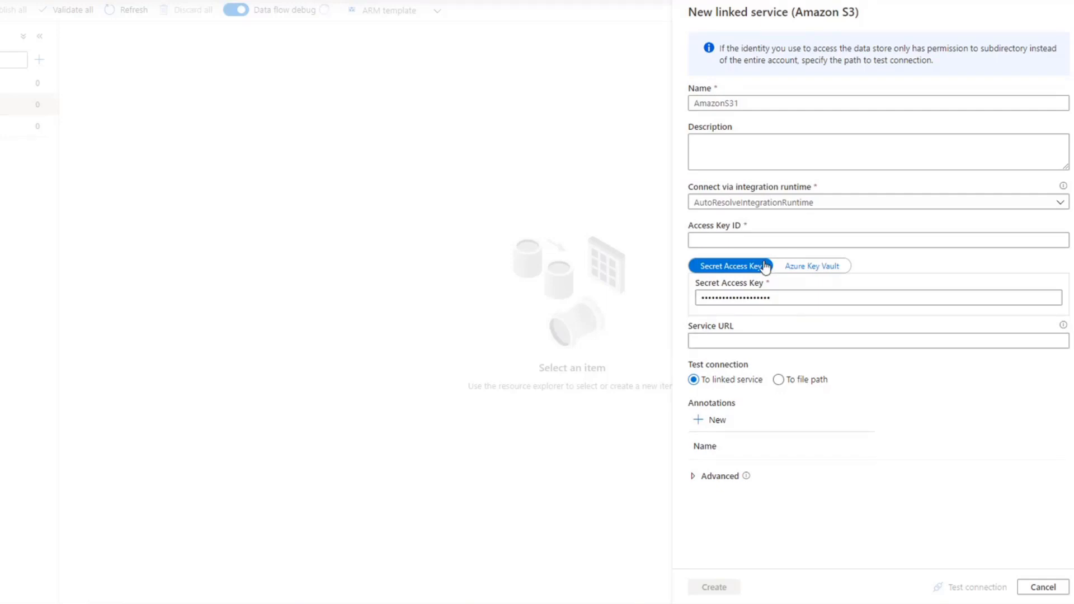
click(758, 298)
key(ctrl+v)
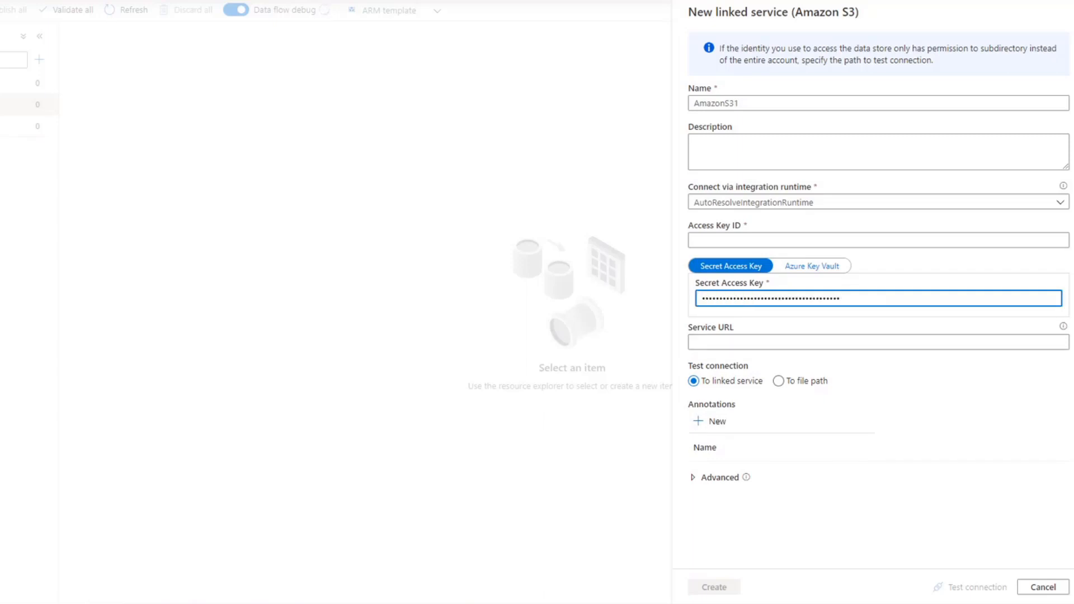
key(alt+Tab)
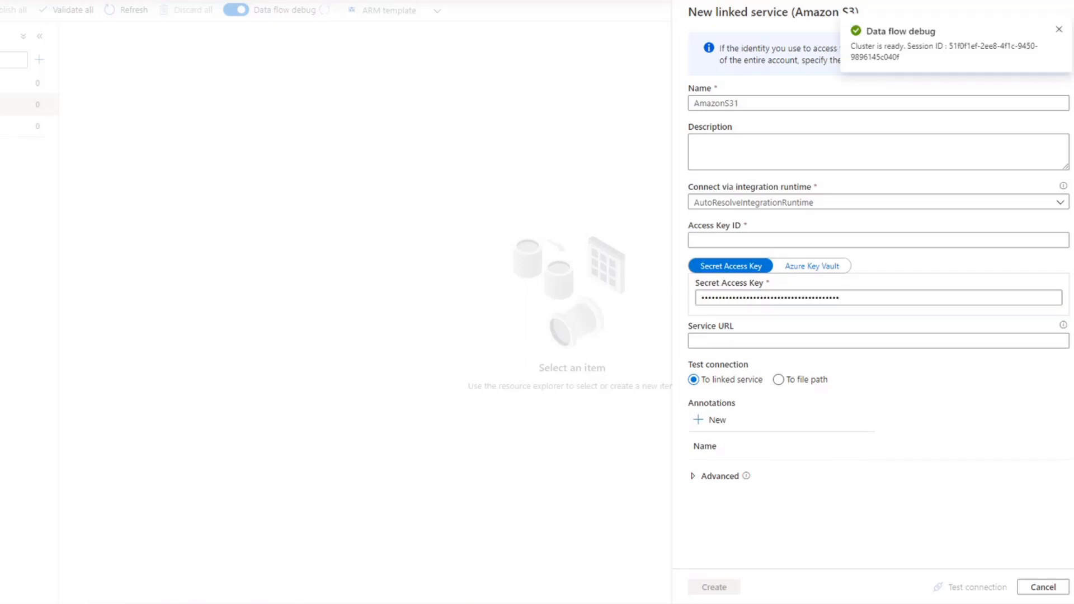
click(727, 240)
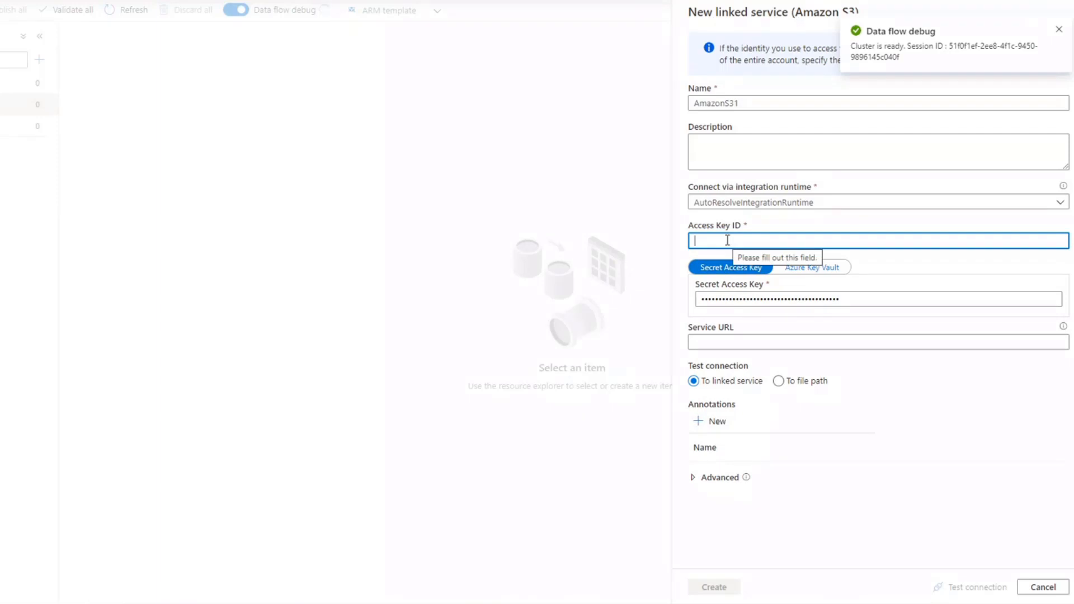
key(ctrl+v)
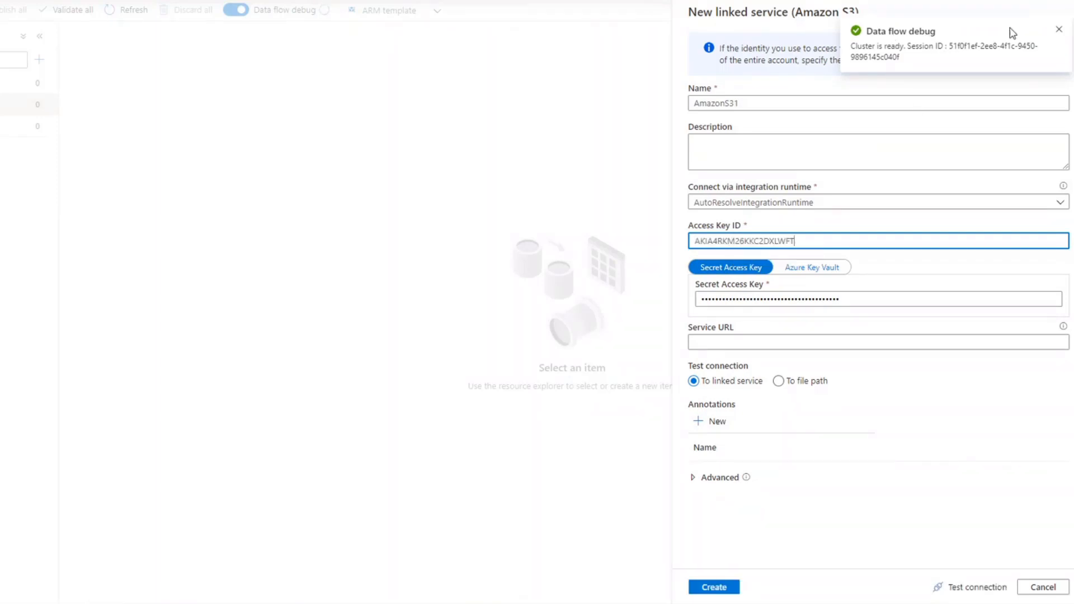
Dismiss the data flow debug notification, test the Amazon S3 connection and create the linked service.
click(1059, 29)
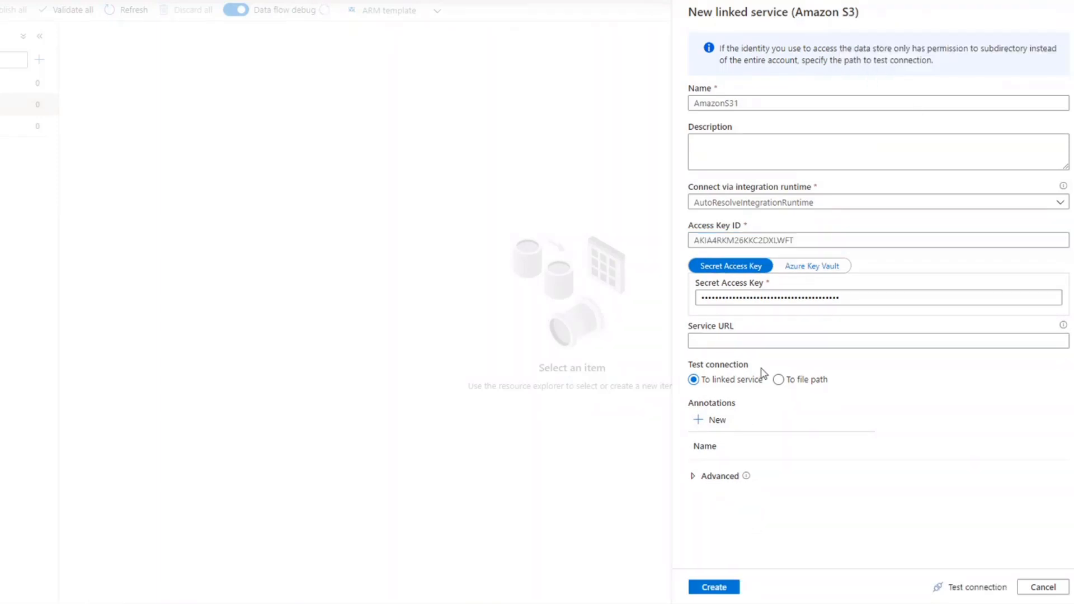
click(989, 592)
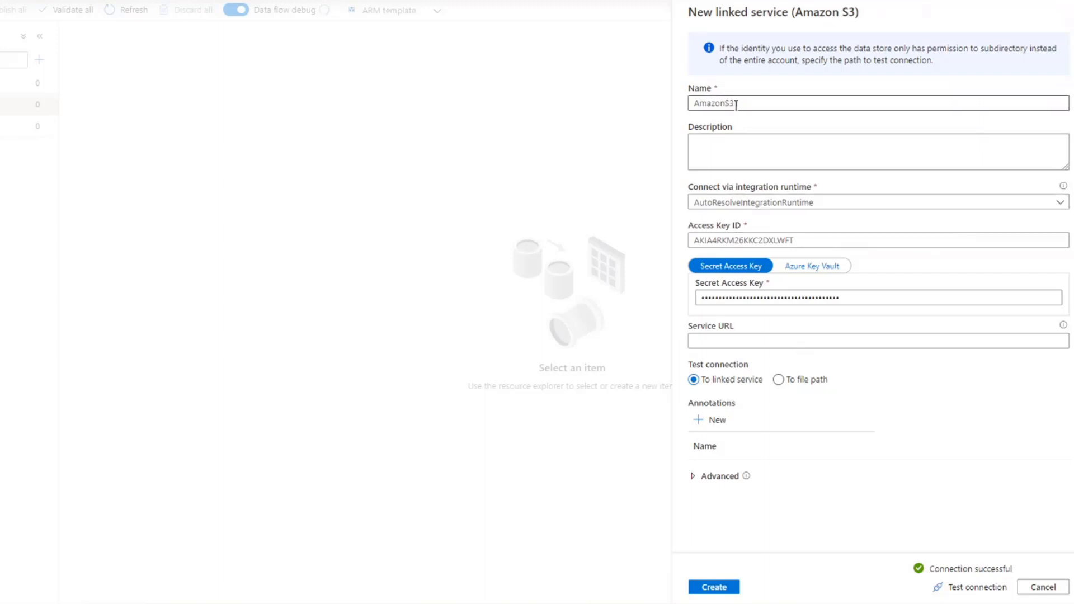
click(709, 591)
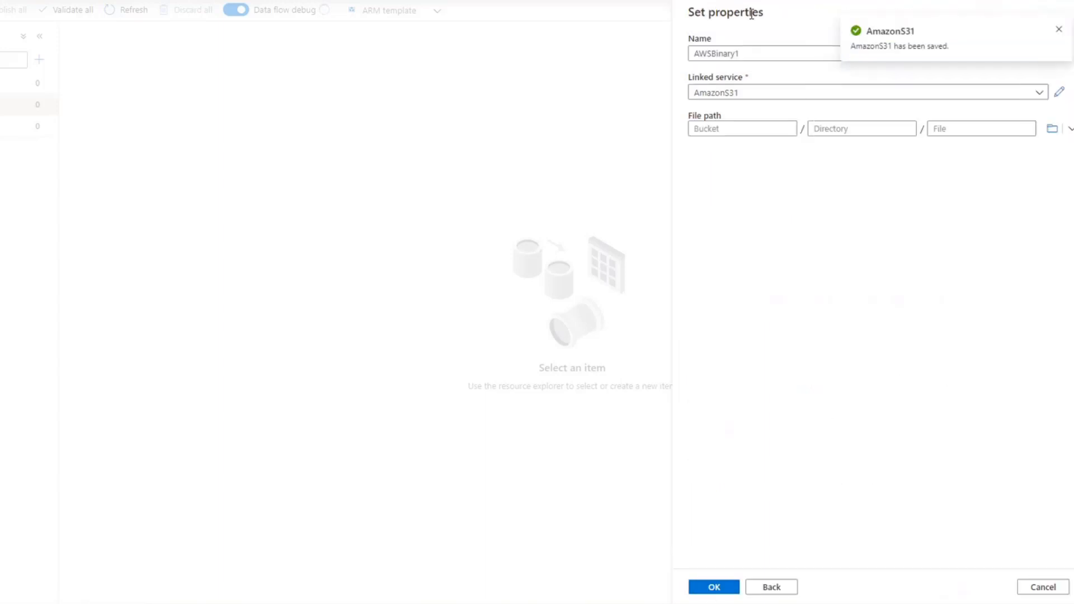
Set the dataset's file path to sales_data_a.csv in the azadfdemo2020 bucket and create the dataset.
click(1052, 130)
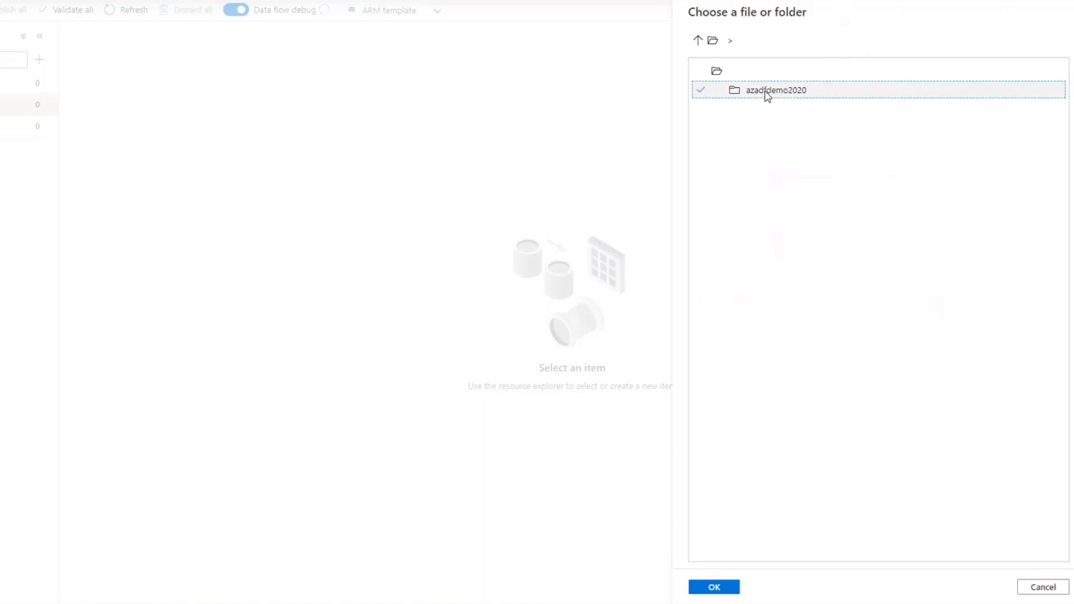
double_click(762, 94)
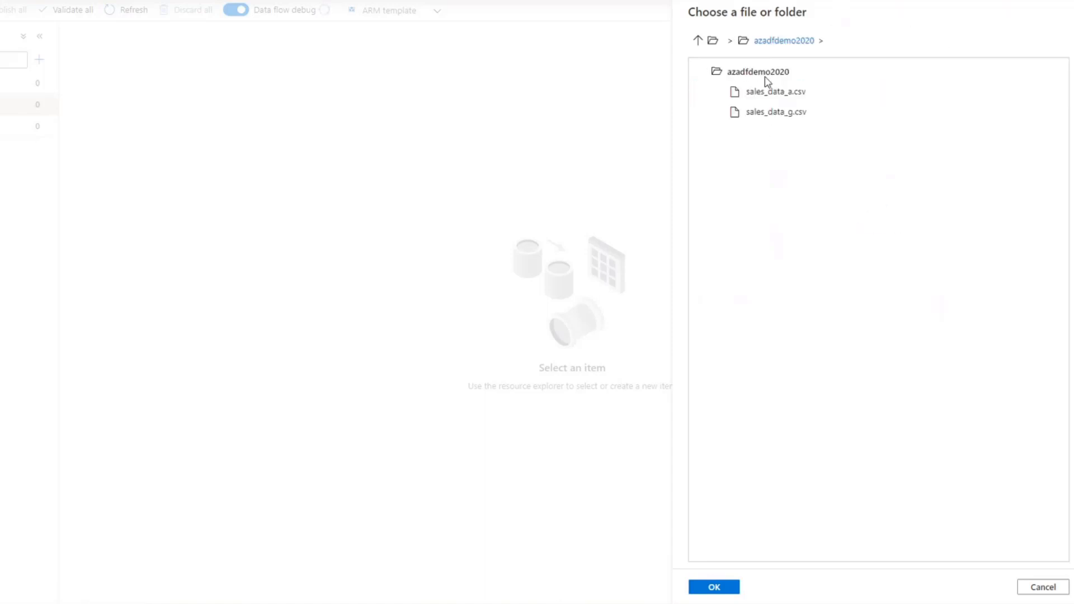
click(774, 92)
click(714, 587)
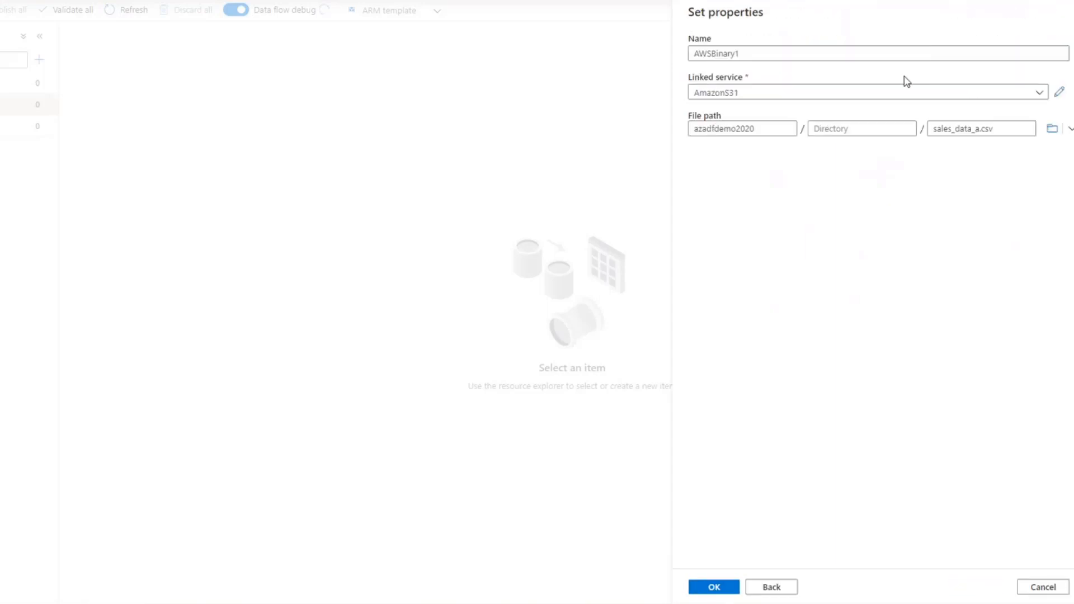
click(714, 587)
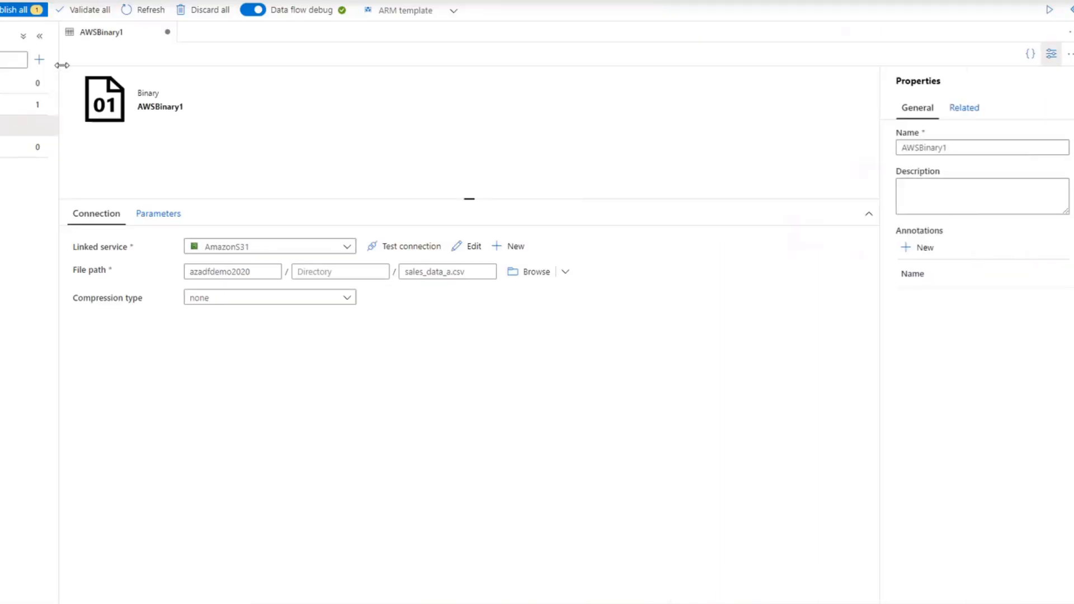
Start a new dataset with Azure Data Lake Storage Gen2 as the data store and Binary as the format.
click(40, 59)
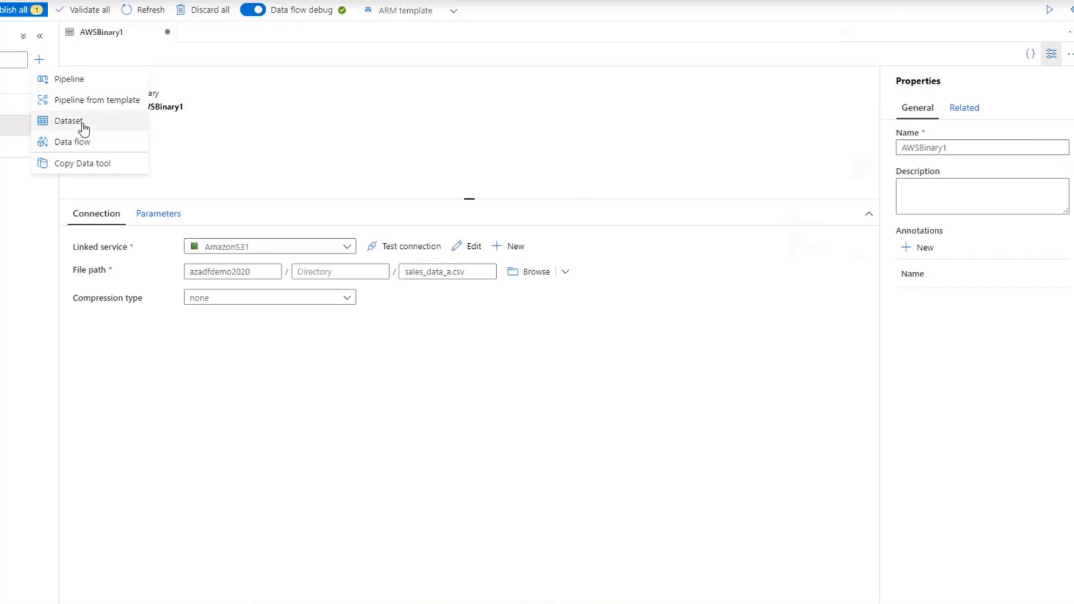
click(80, 120)
scroll(906, 303, down, 5)
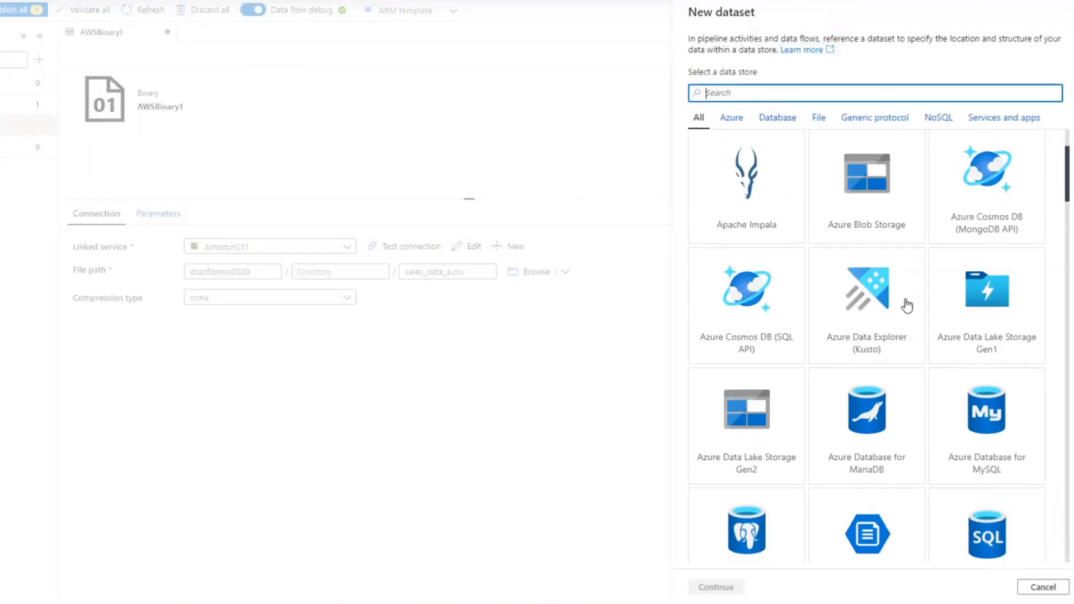
scroll(921, 410, up, 3)
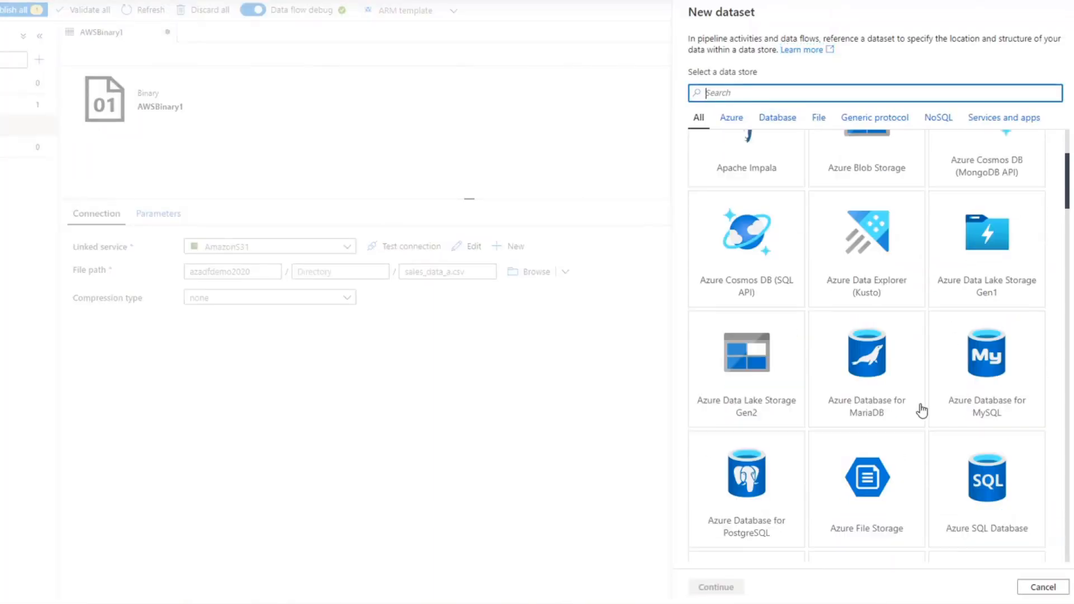
click(749, 418)
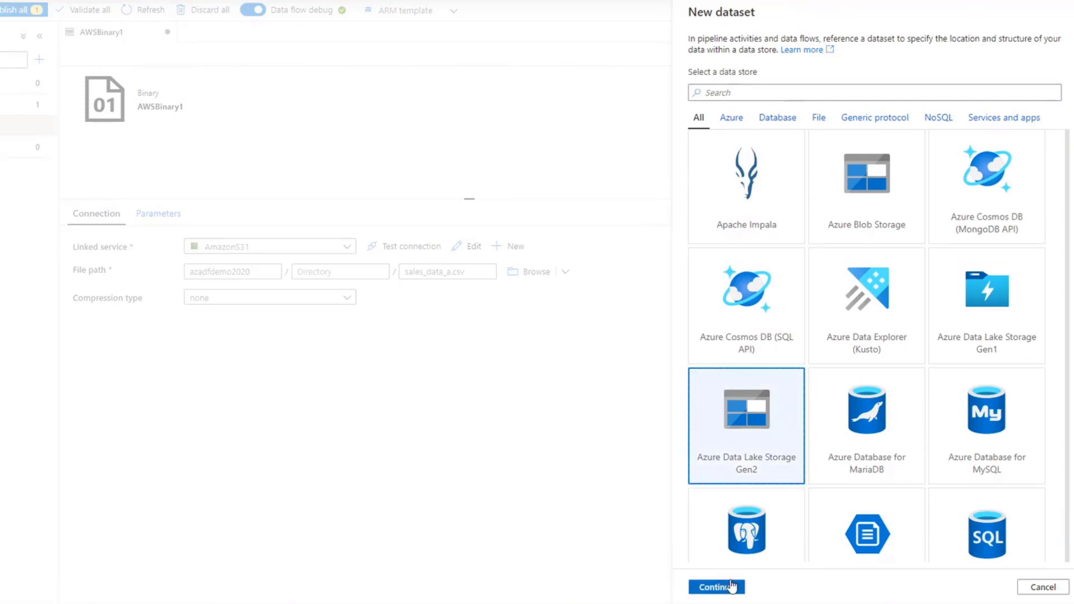
click(727, 587)
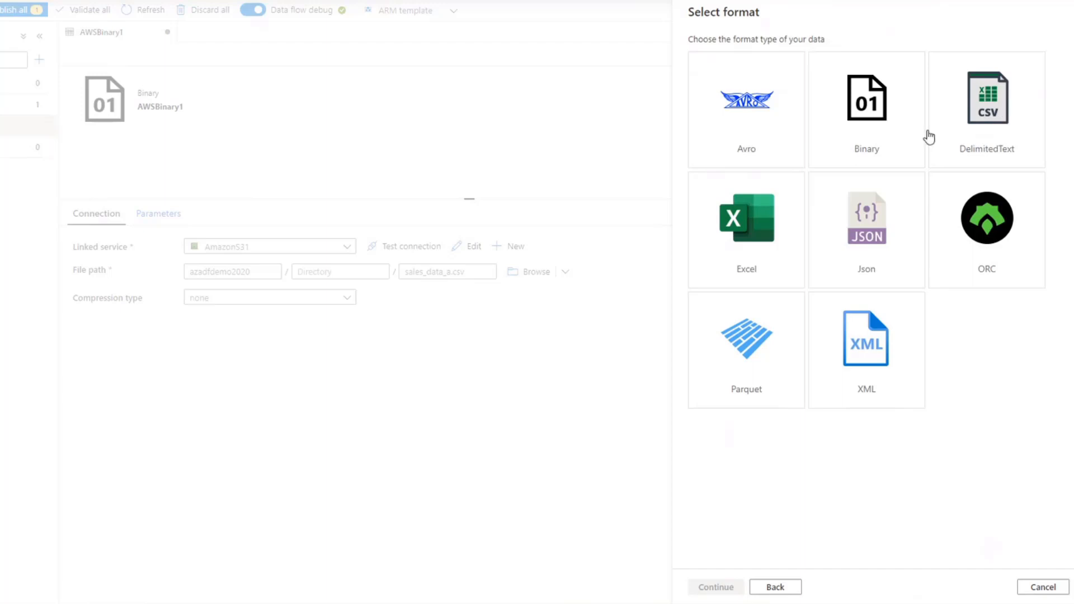
click(894, 122)
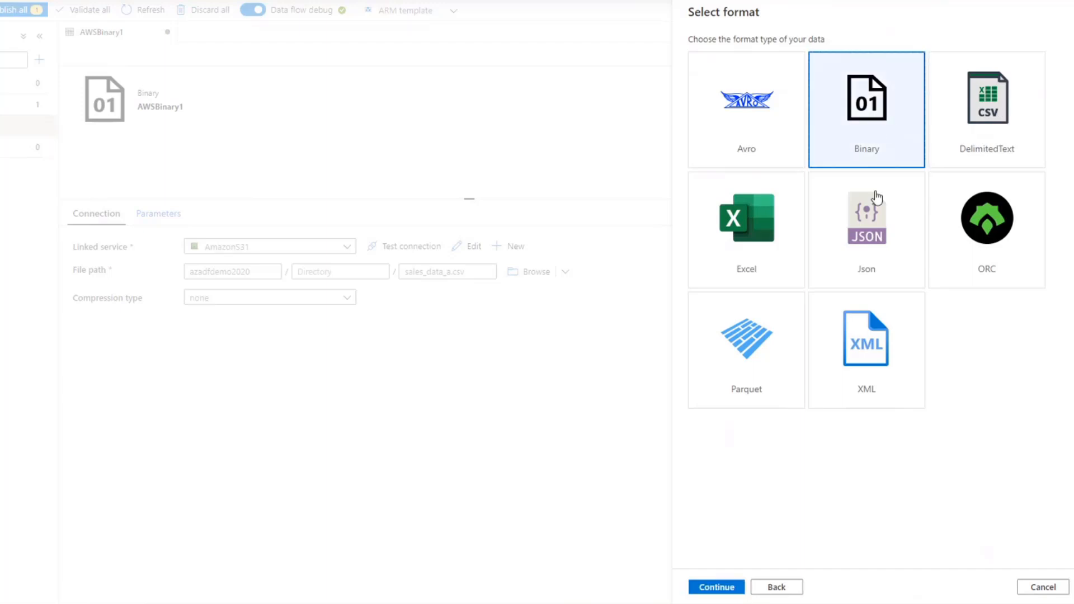
click(717, 587)
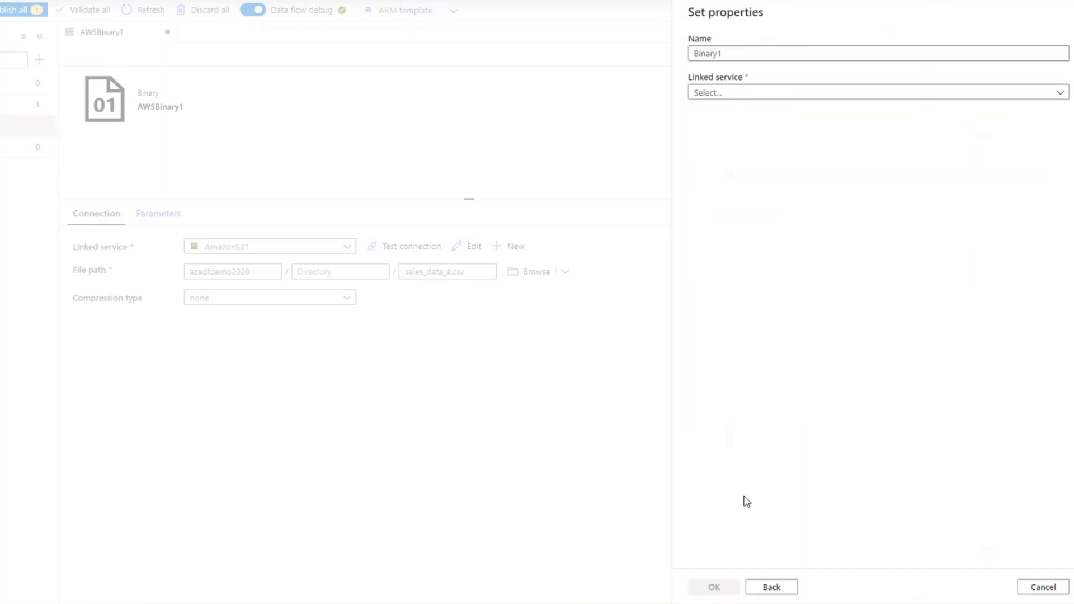
Name the dataset DataLakeBinary1 and start a new linked service for it.
click(693, 54)
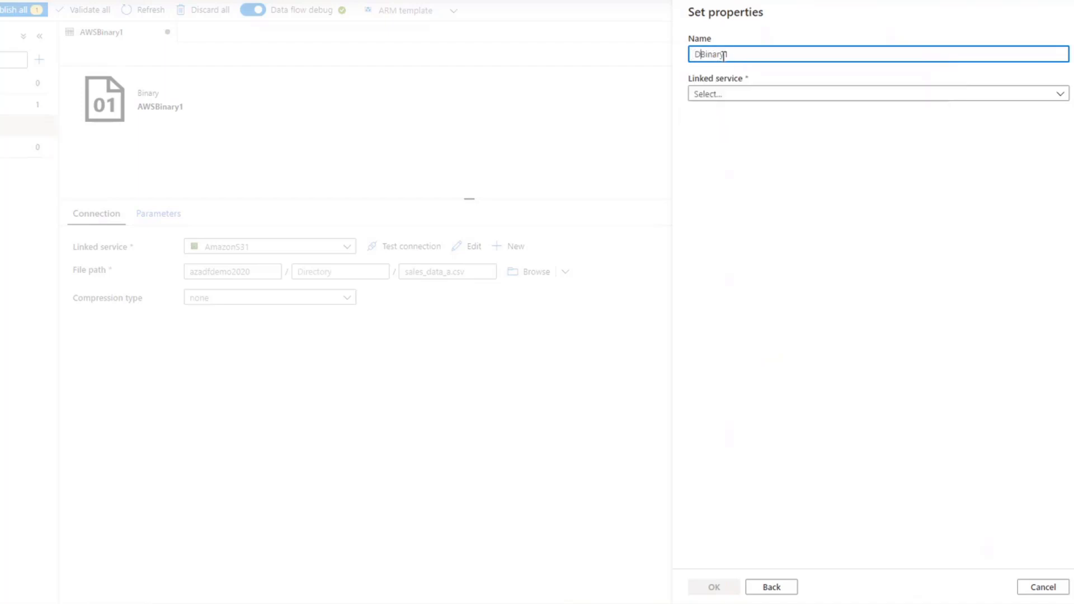
text(DataLake)
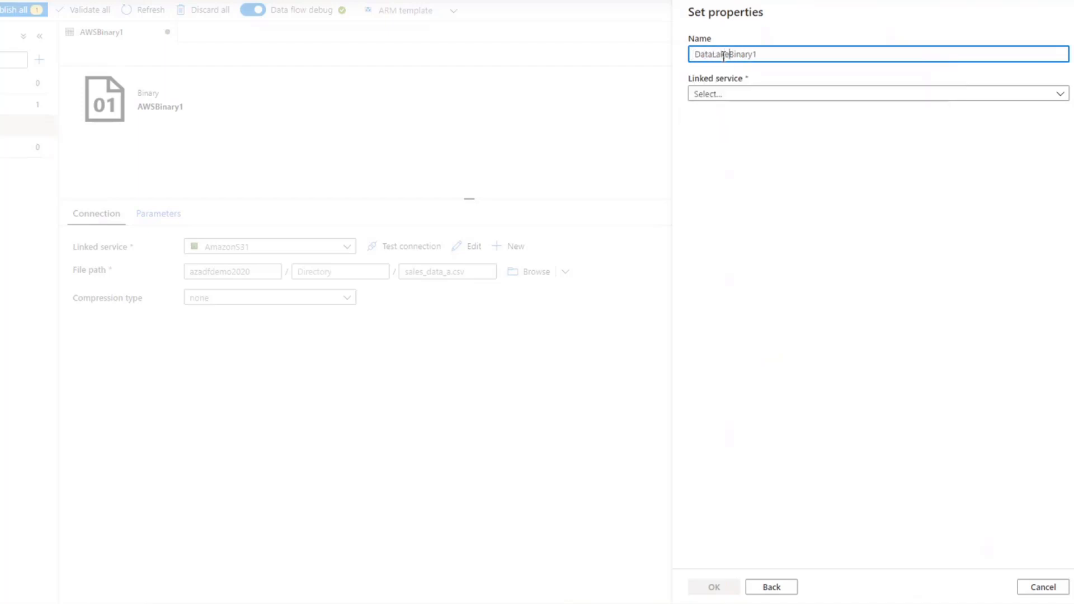
click(746, 96)
click(735, 161)
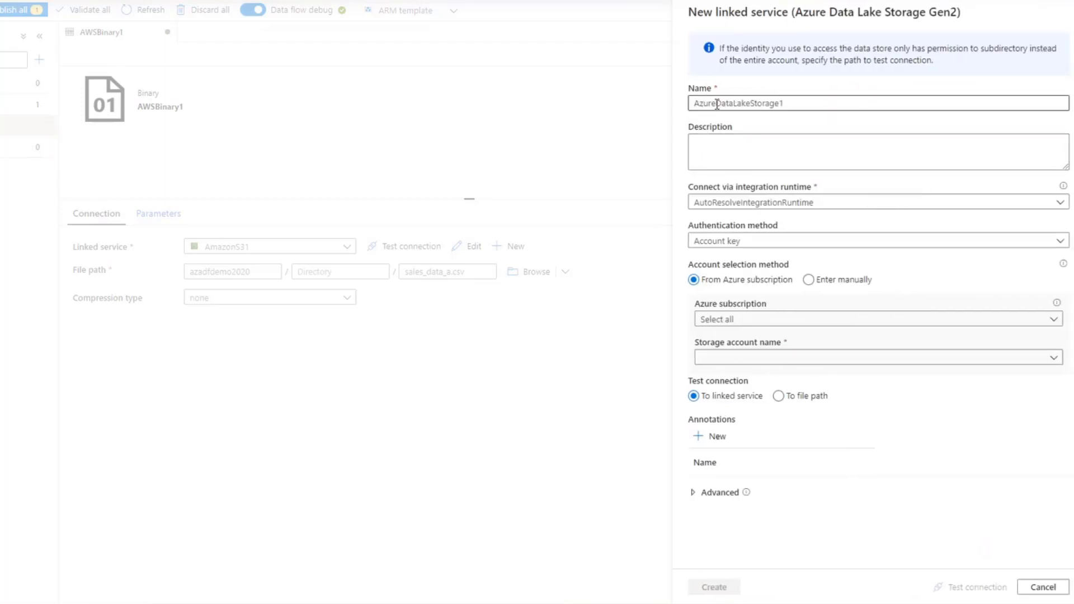
Select the Test Labs subscription and azadfdemolake storage account for the linked service, test the connection and create it.
click(766, 323)
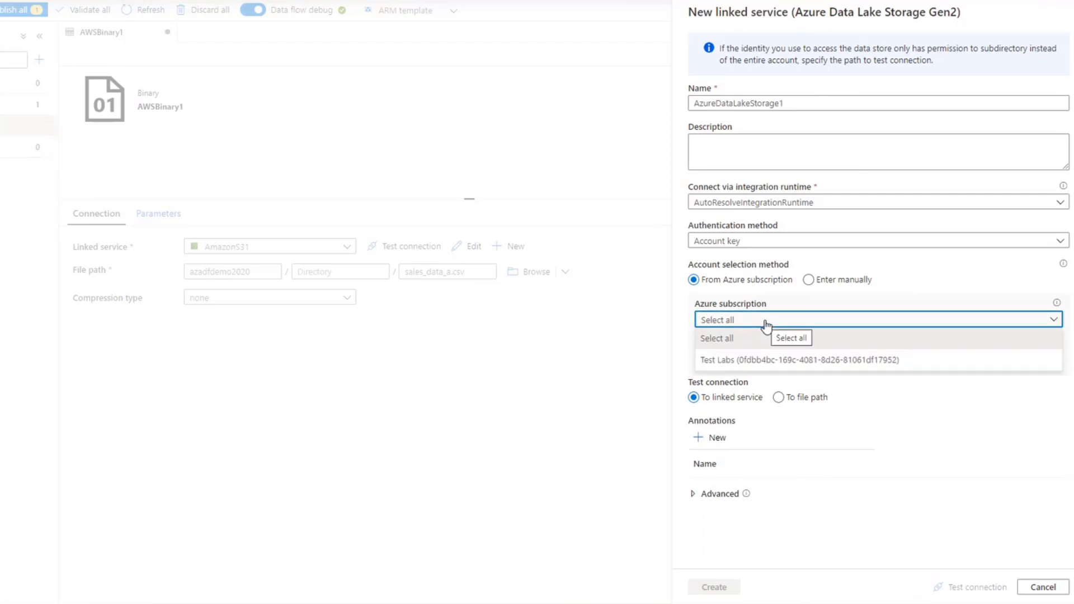
click(727, 362)
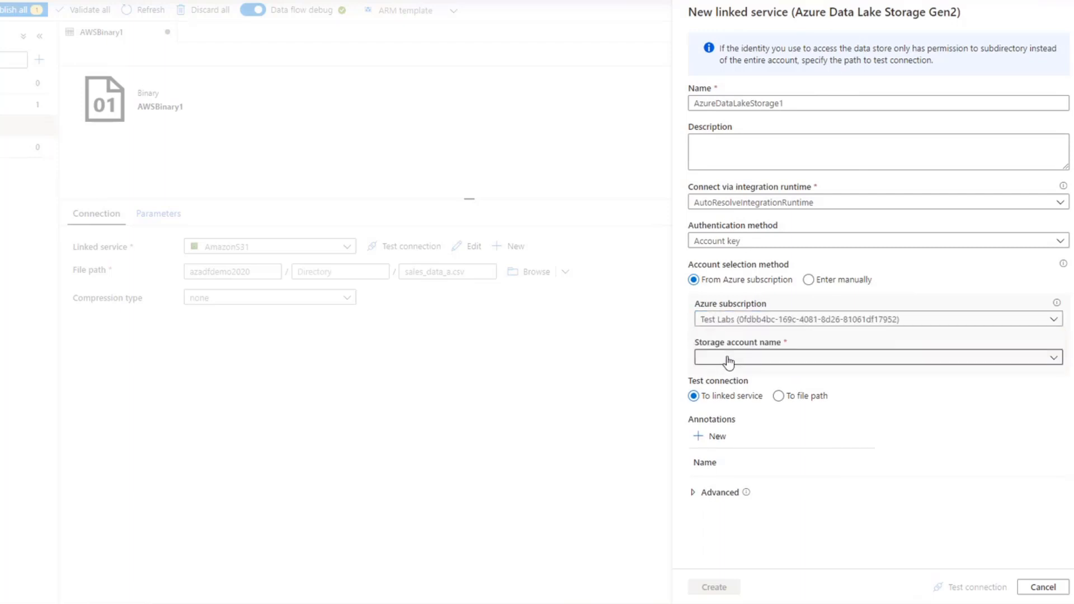
click(726, 357)
click(742, 379)
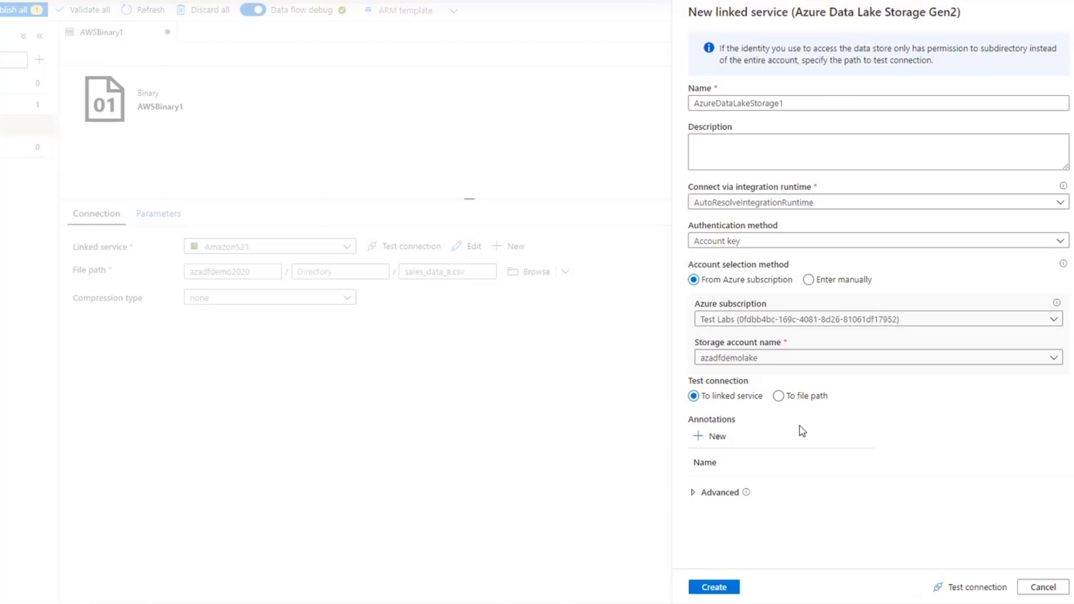
click(957, 586)
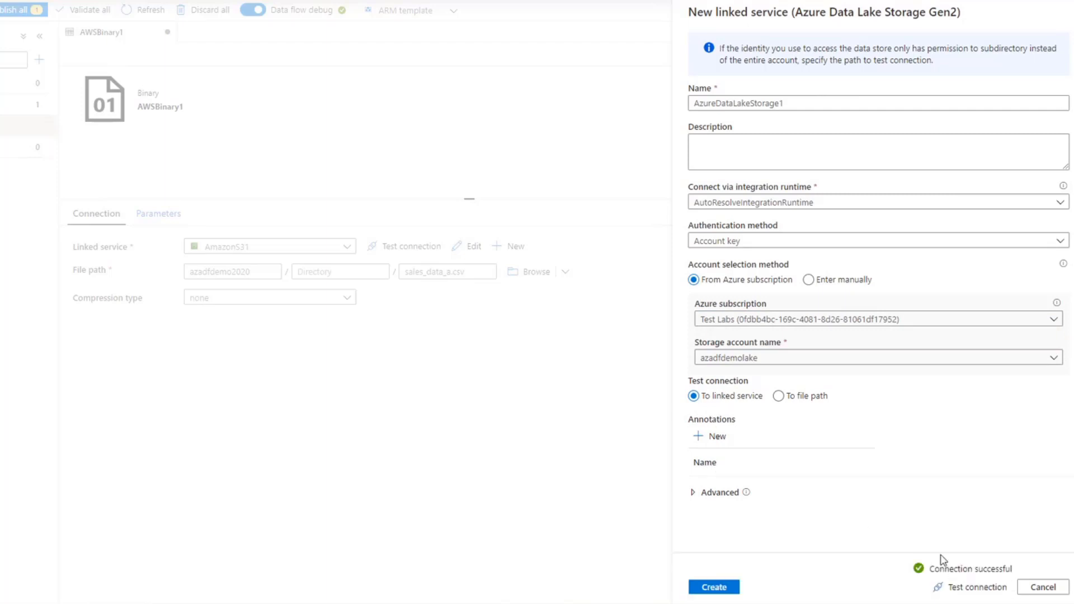
click(708, 588)
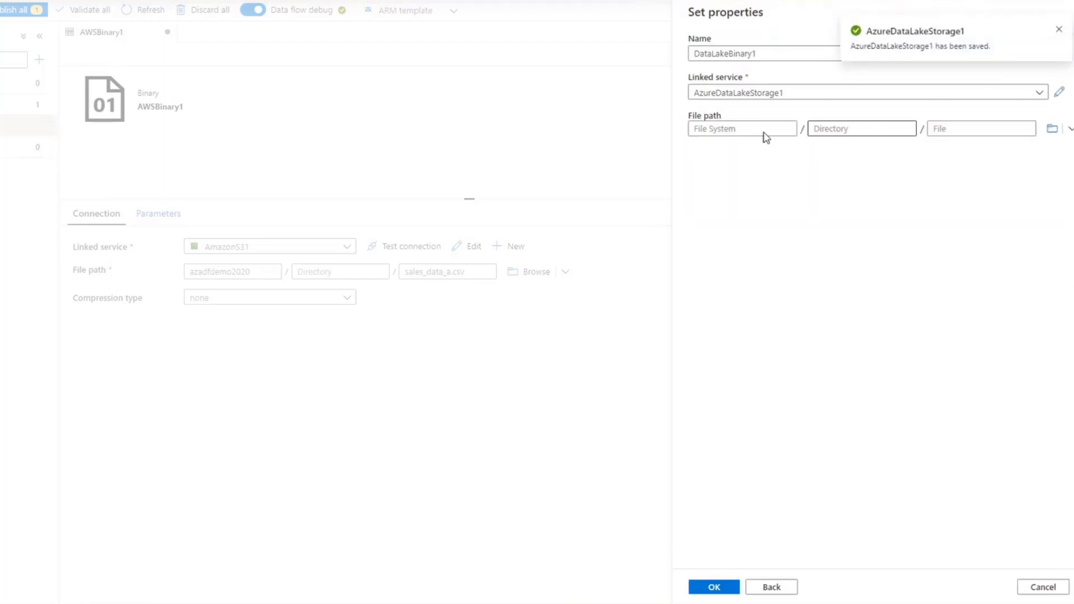
Set the dataset's file path to the datalake file system and create the dataset.
click(1051, 129)
double_click(779, 94)
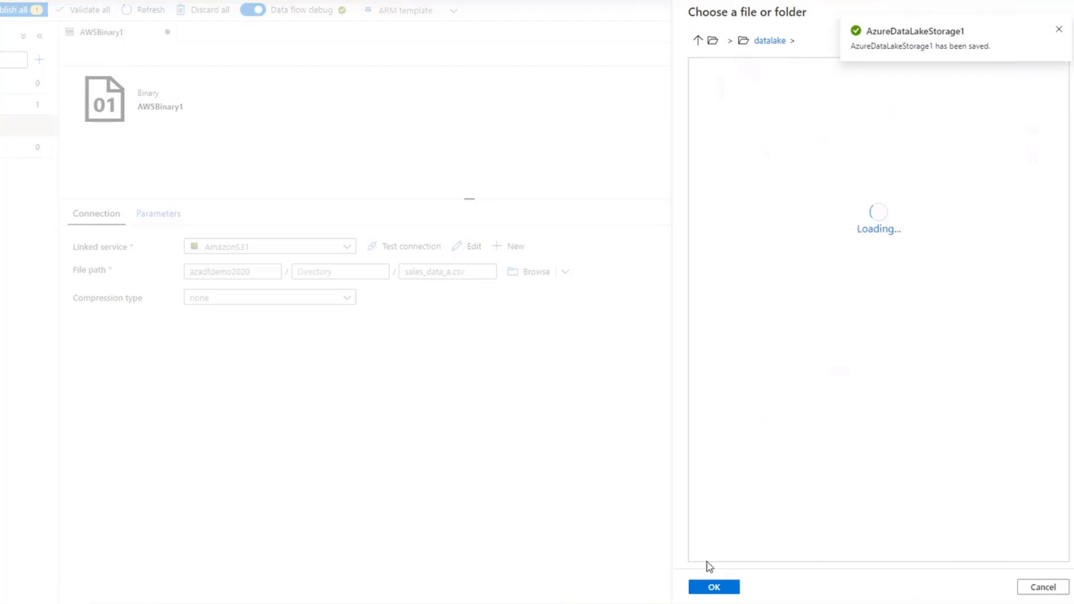
click(714, 588)
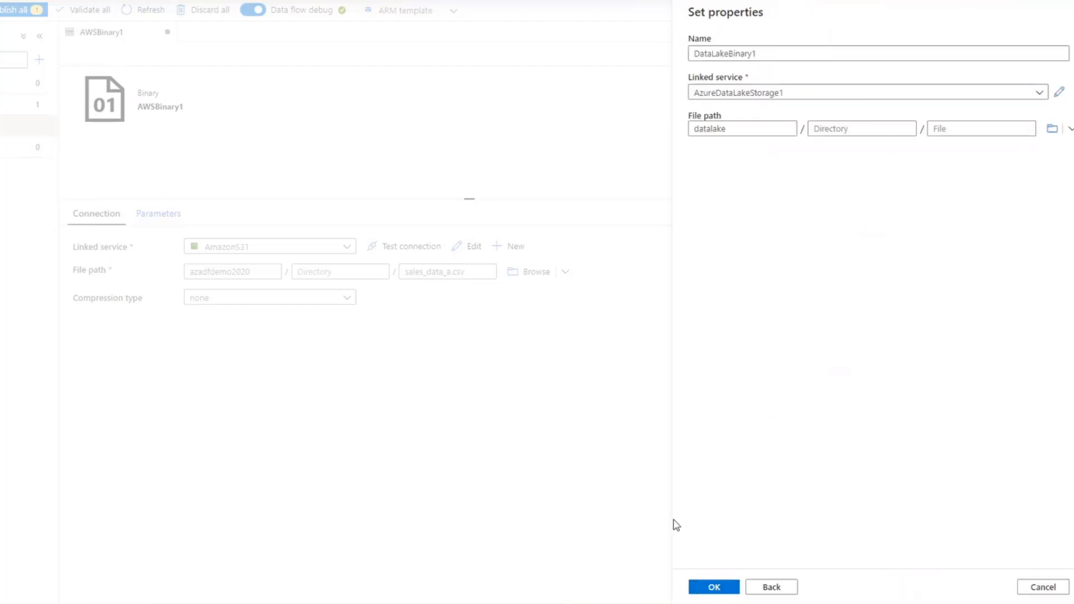
click(715, 589)
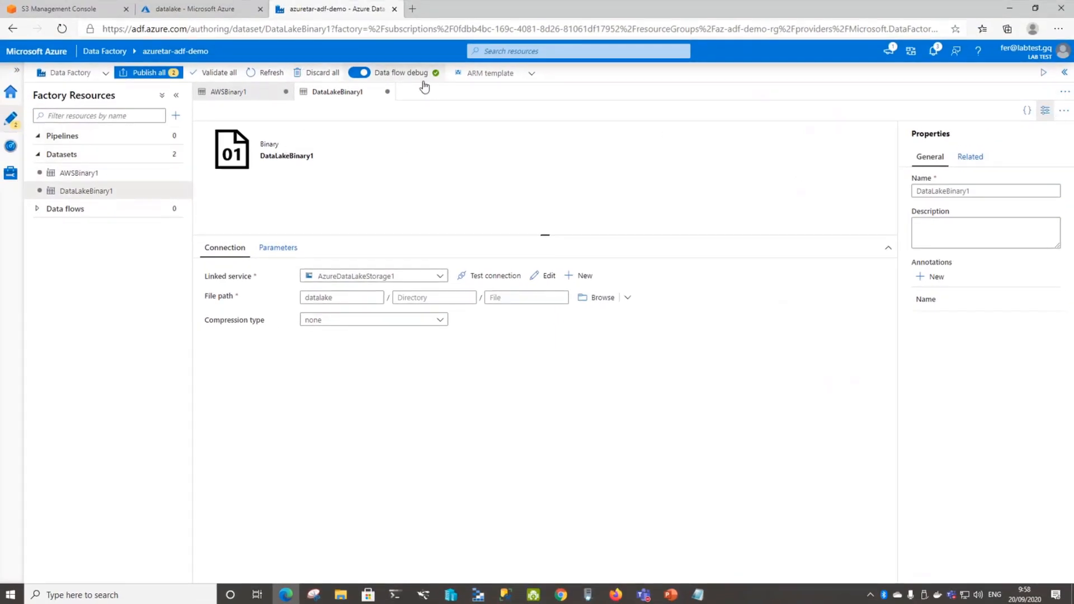
Validate the whole factory, publish both pending datasets and dismiss the publishing notification.
click(212, 73)
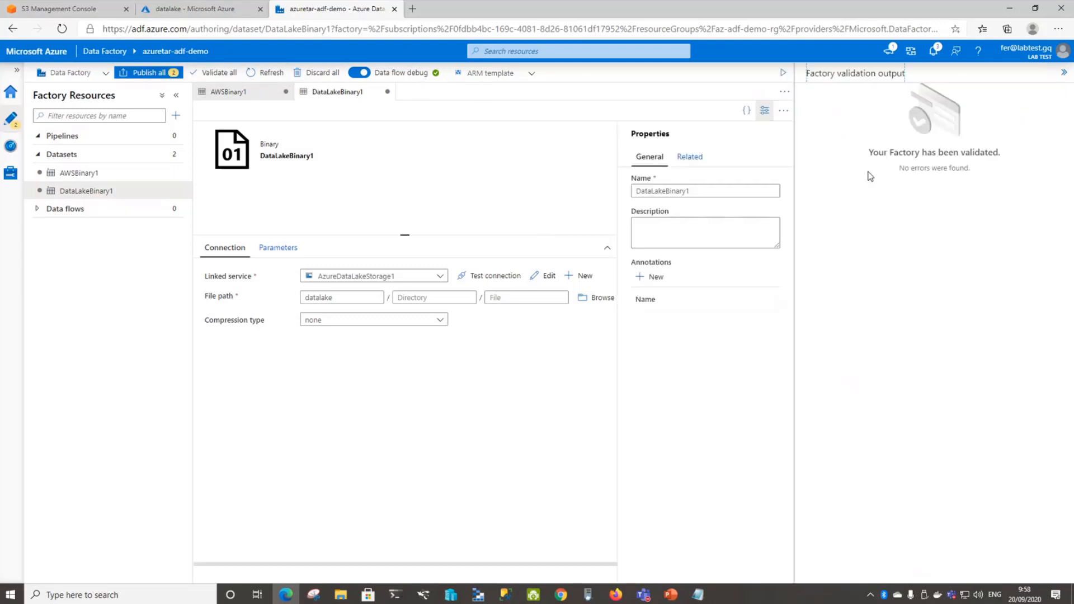
click(1063, 72)
click(145, 74)
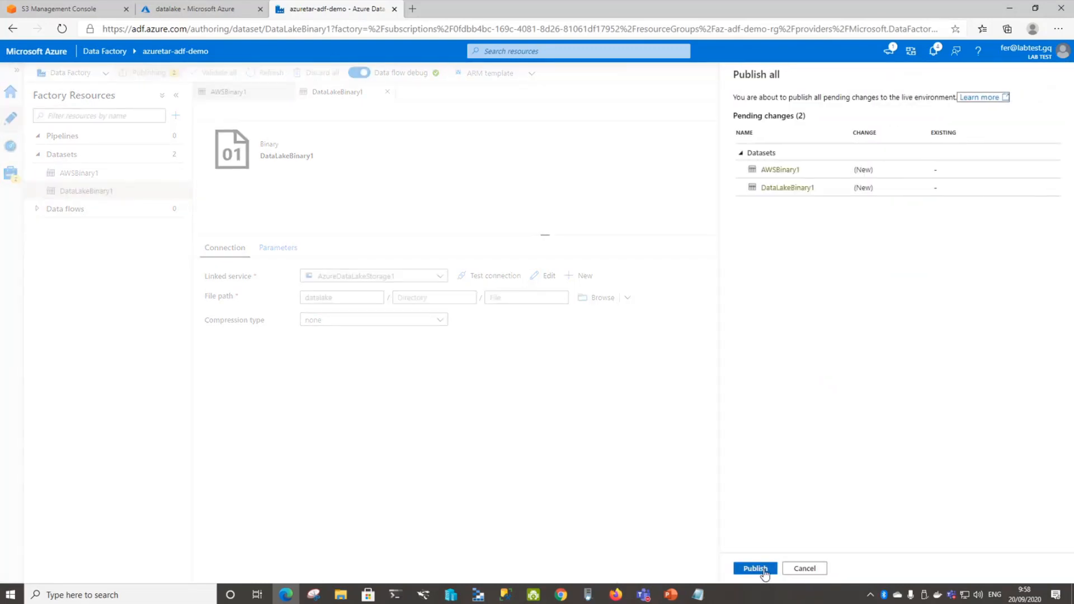
click(755, 568)
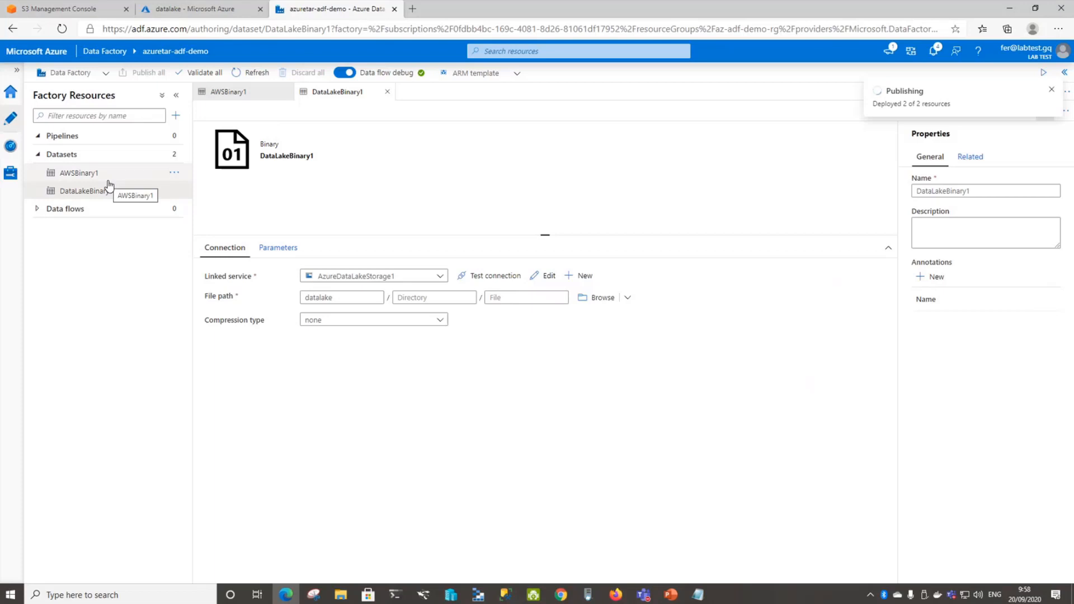
click(1051, 91)
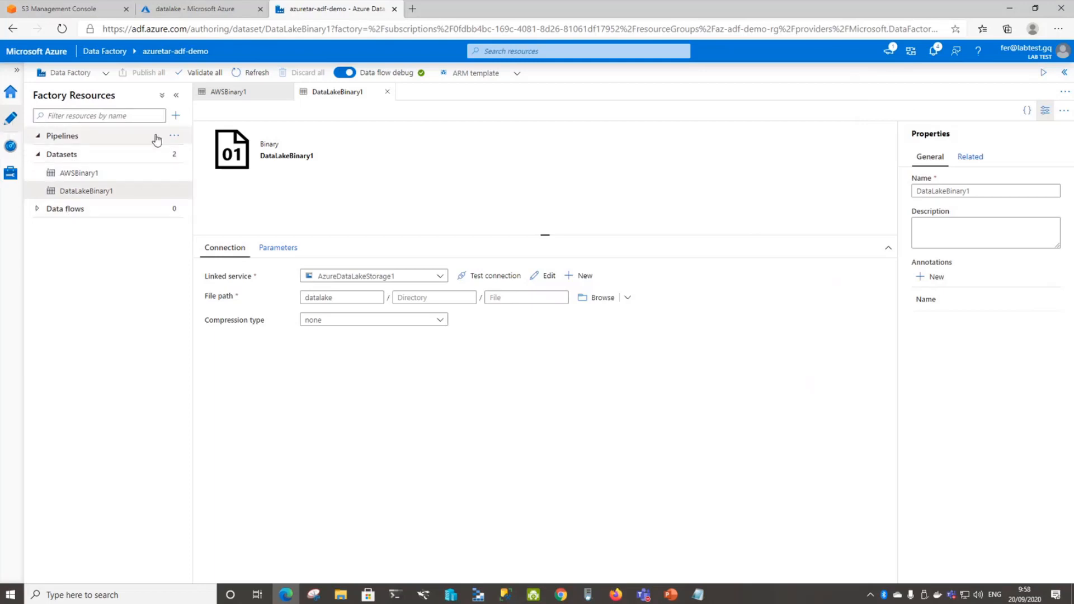
Create a new pipeline and name it CopyAWStoAzure.
click(176, 116)
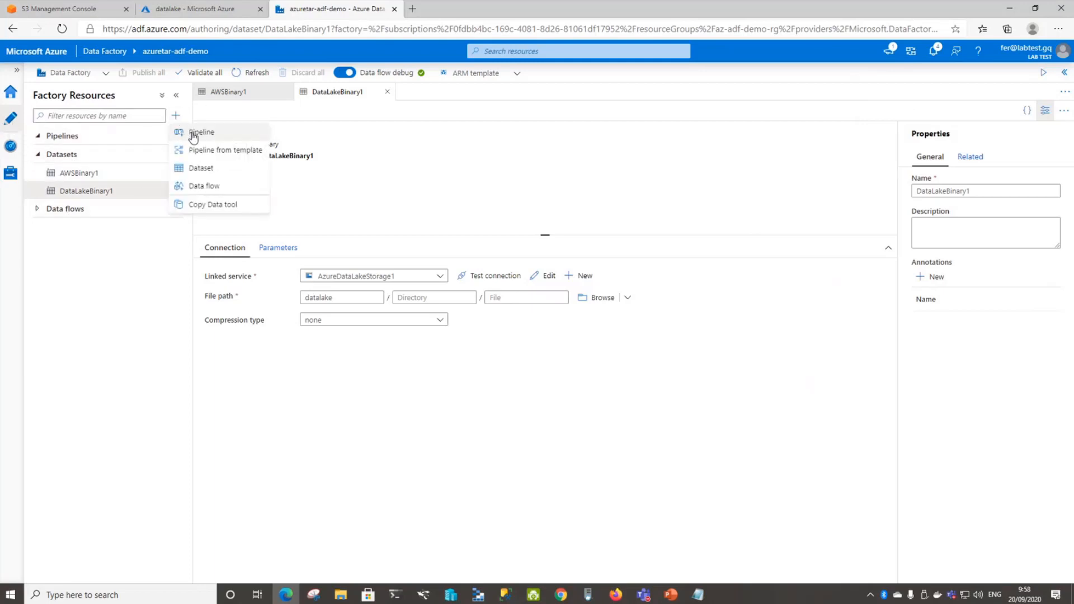
click(193, 134)
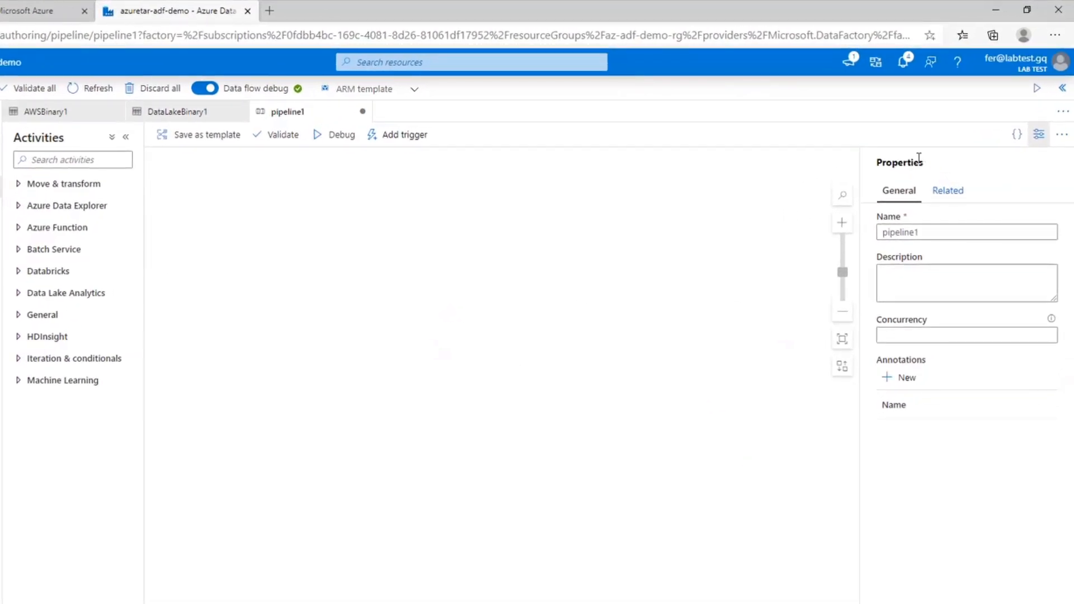
double_click(939, 231)
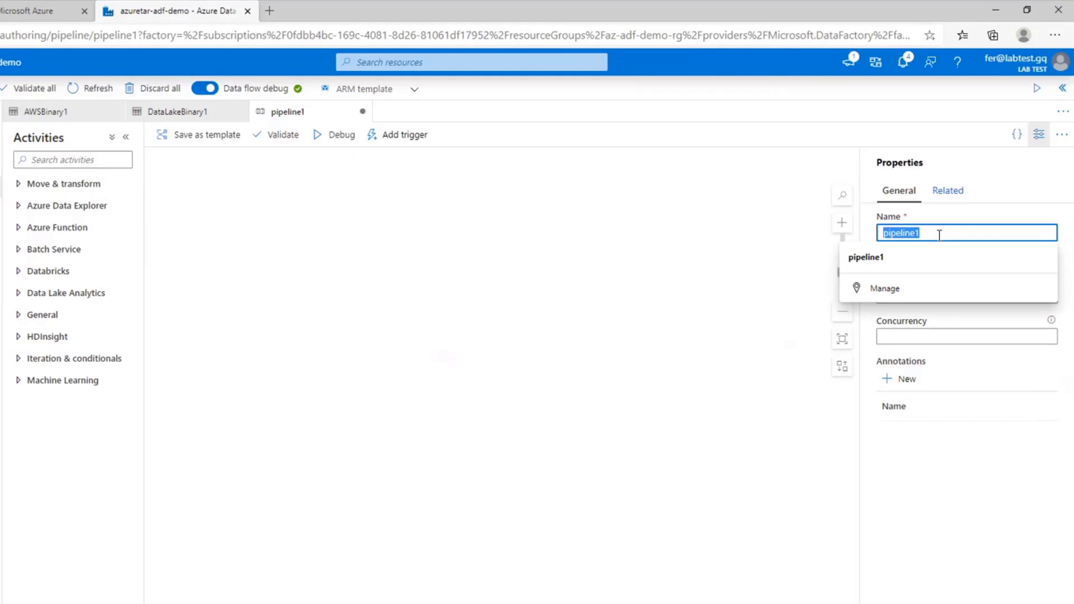
text(Copy)
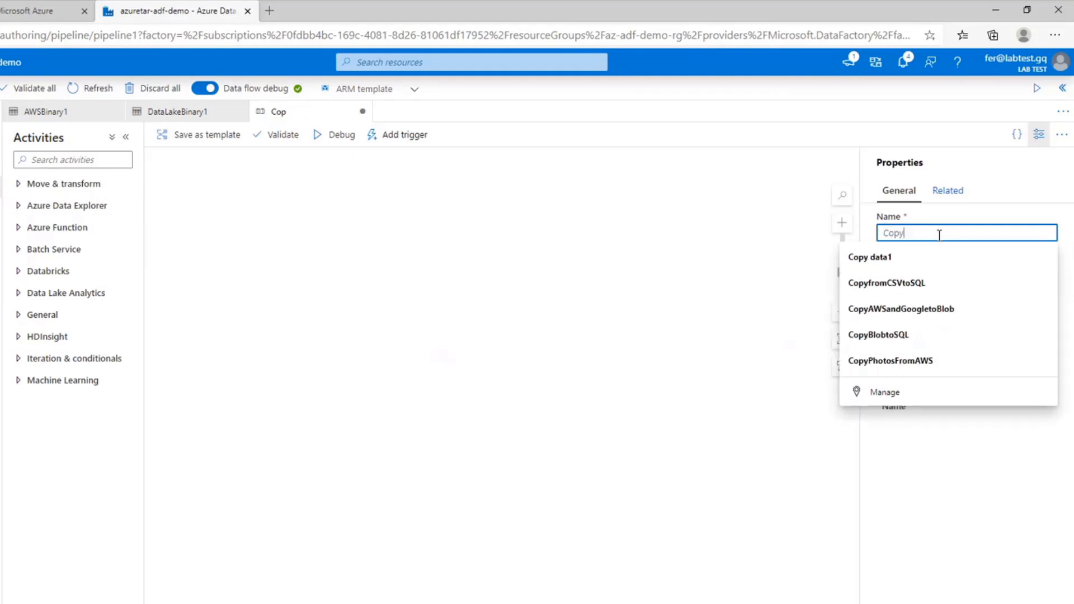
text(AWStoAzure)
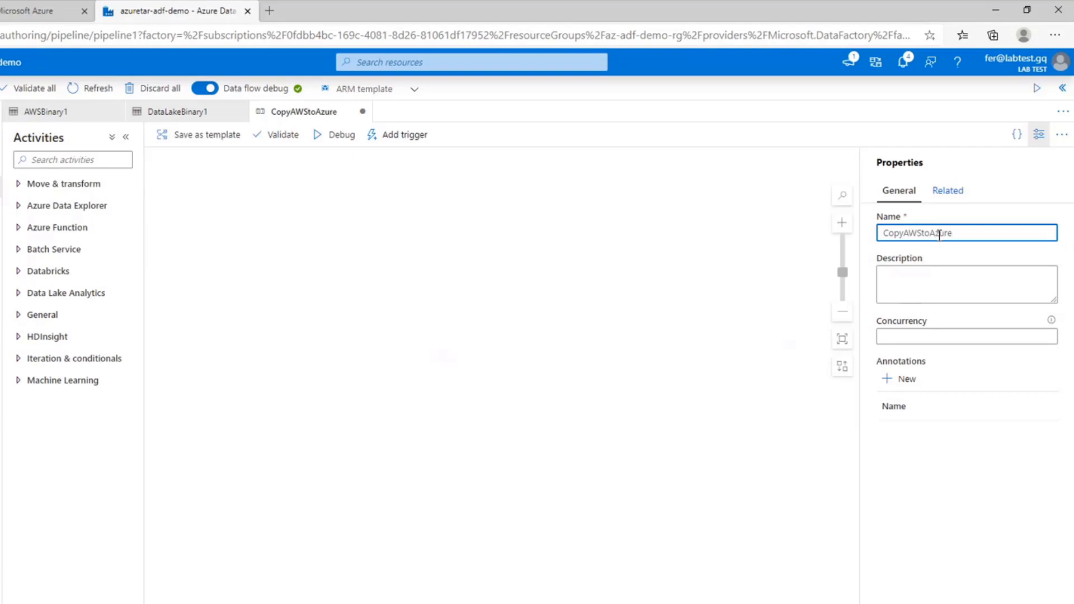
click(579, 270)
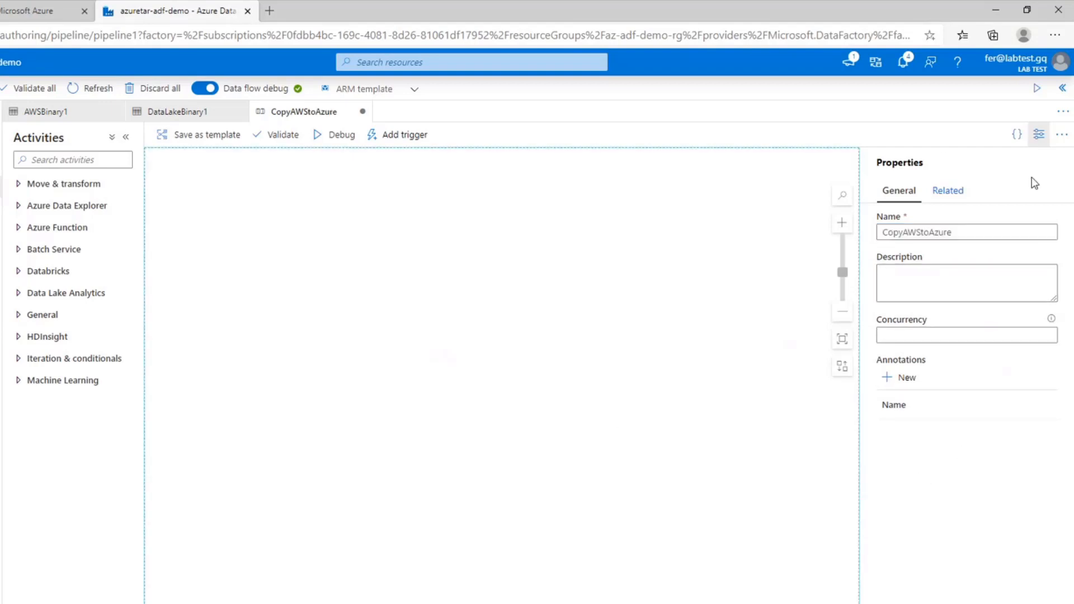
Examine the pipeline activities offered in the categories from Move & transform through Data Lake Analytics.
click(20, 186)
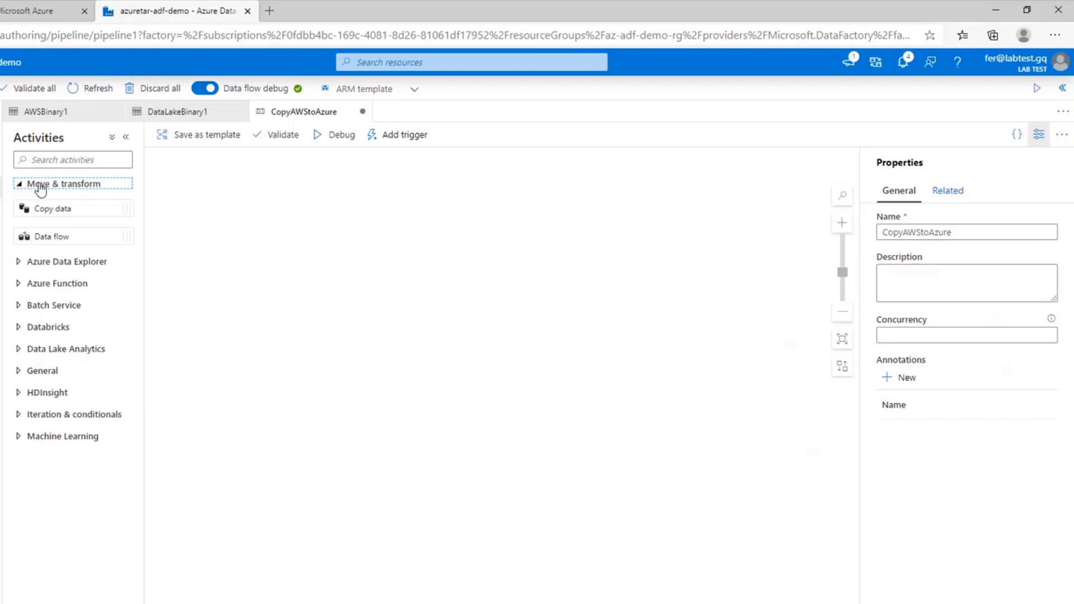
click(18, 265)
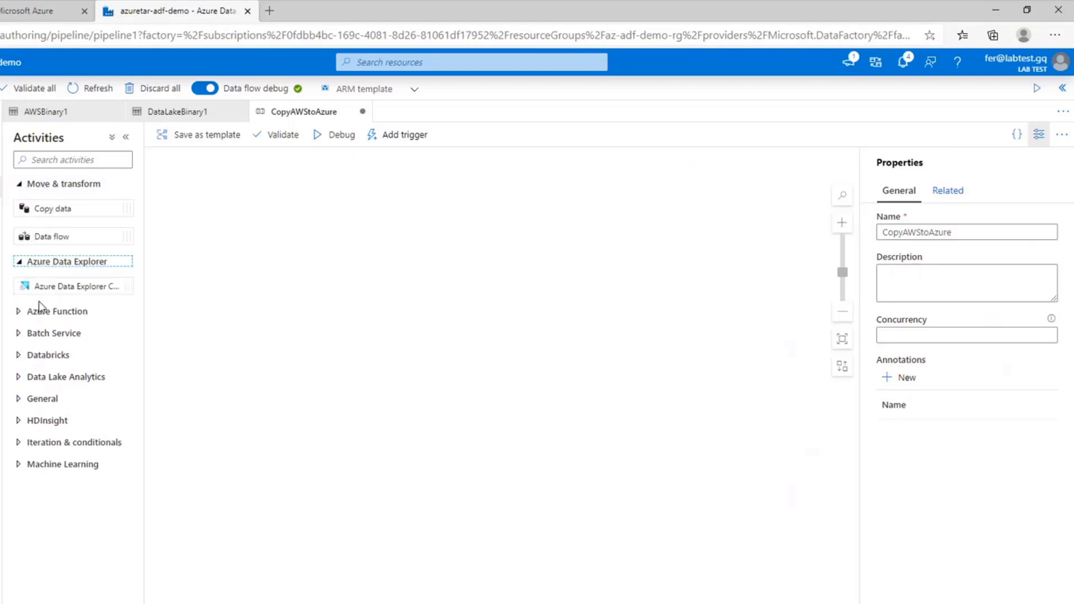
click(18, 311)
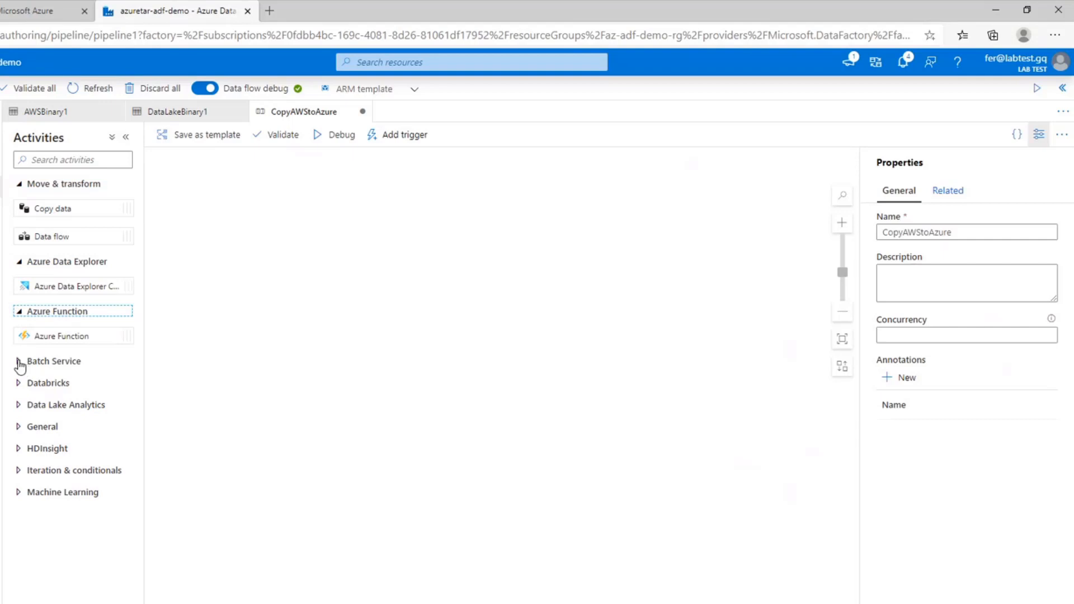
click(19, 362)
click(19, 411)
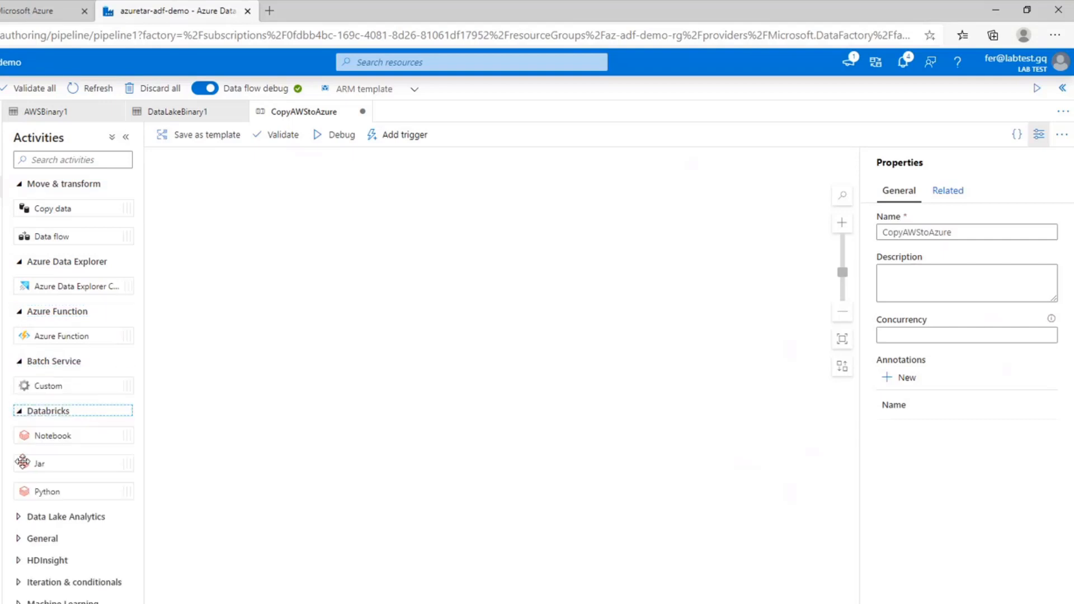
click(17, 516)
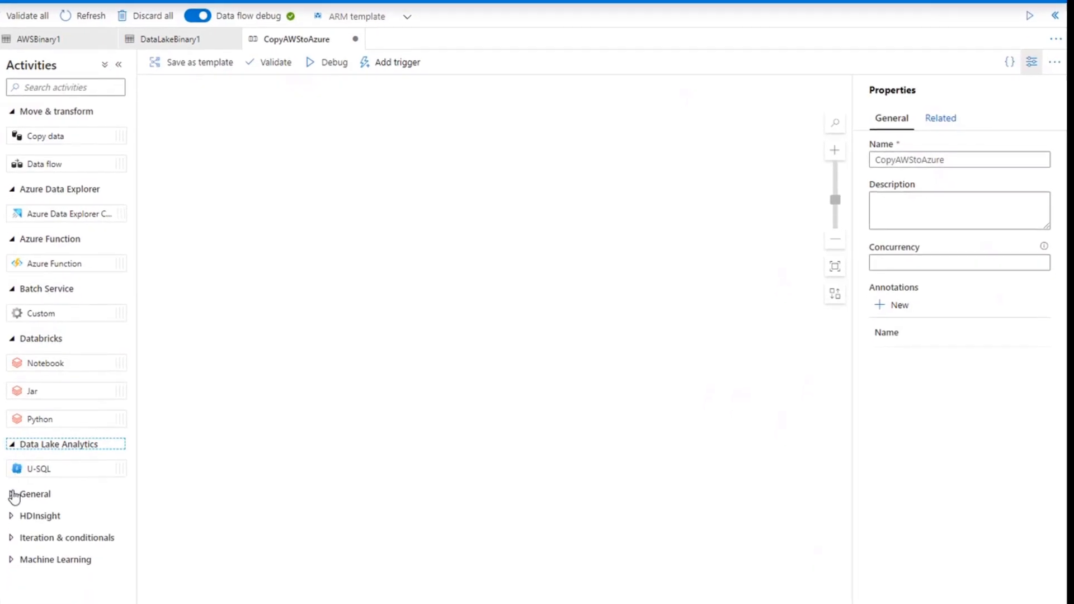
Add a Wait activity from the General category to the CopyAWStoAzure pipeline canvas.
click(18, 522)
scroll(31, 487, down, 5)
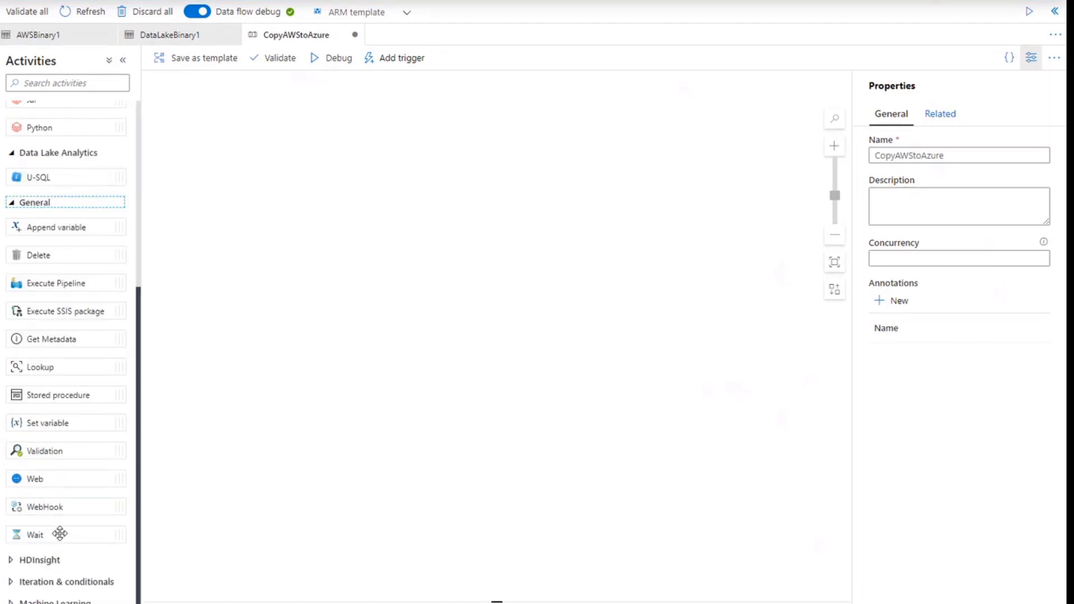
drag(59, 534, 379, 177)
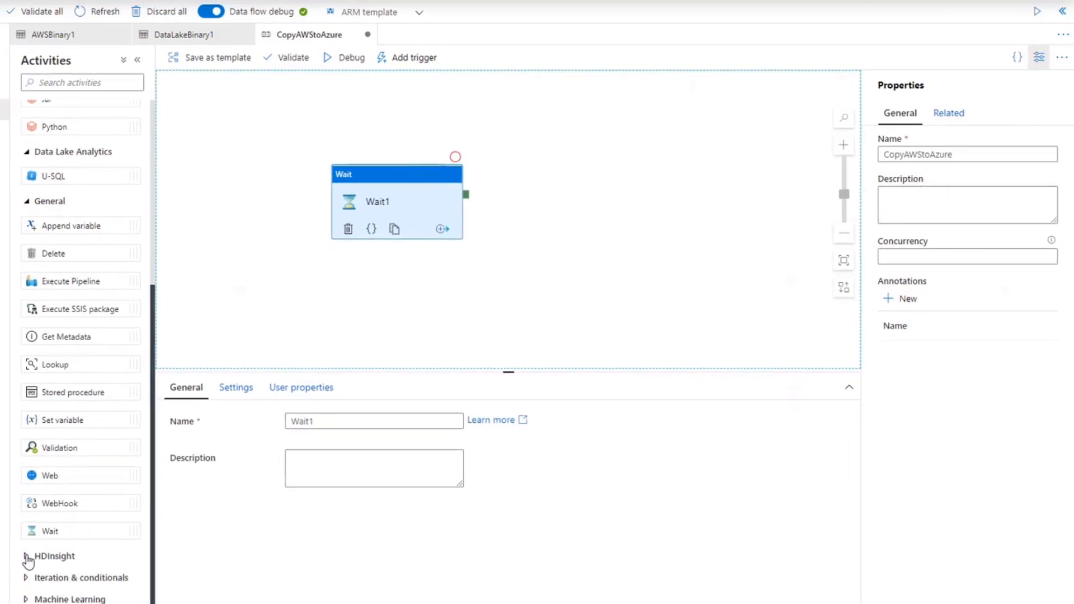
Expand the HDInsight activity category, and add a Copy data activity beside the Wait activity on the pipeline canvas.
click(26, 557)
scroll(76, 500, down, 3)
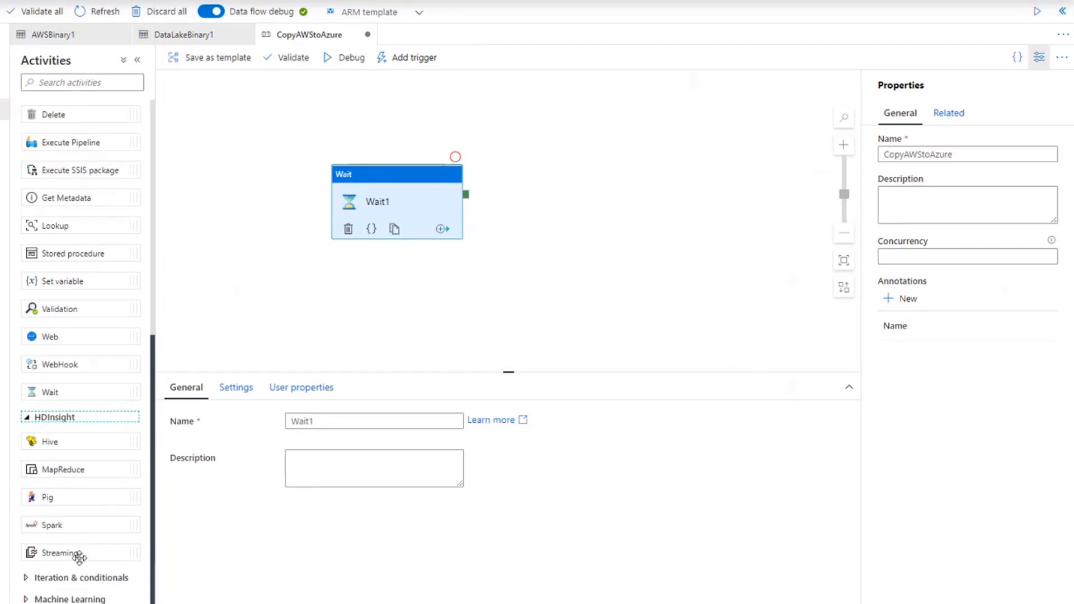
scroll(76, 557, up, 3)
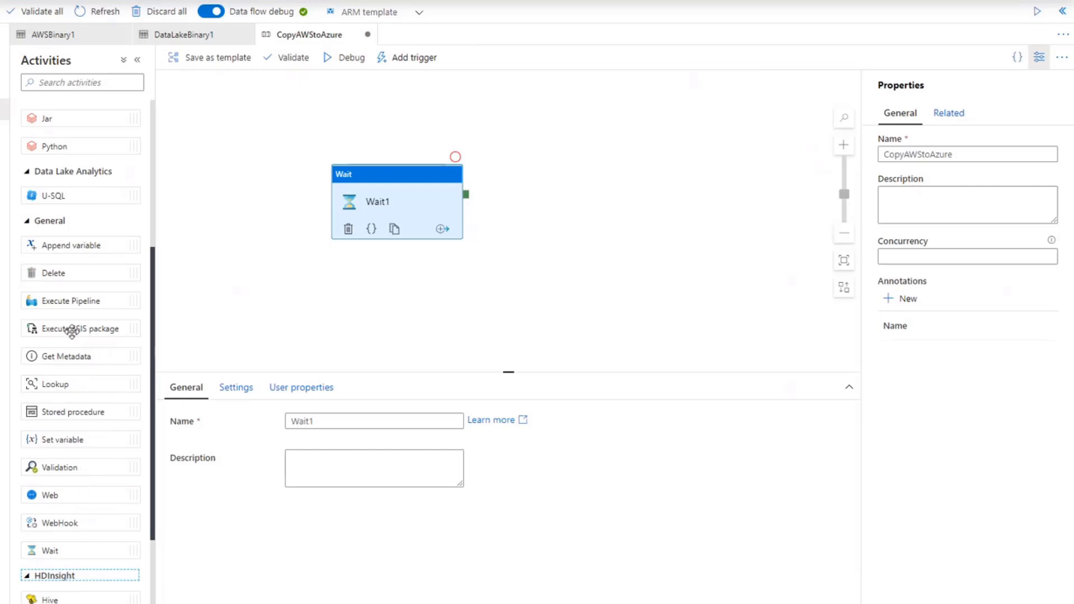
scroll(73, 333, up, 5)
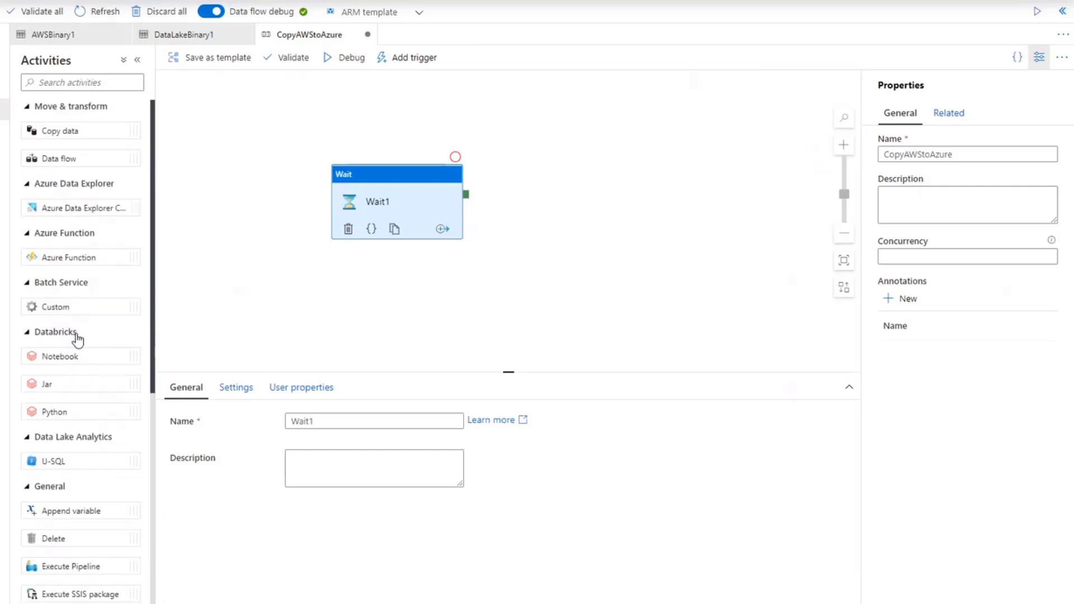
drag(408, 183, 392, 154)
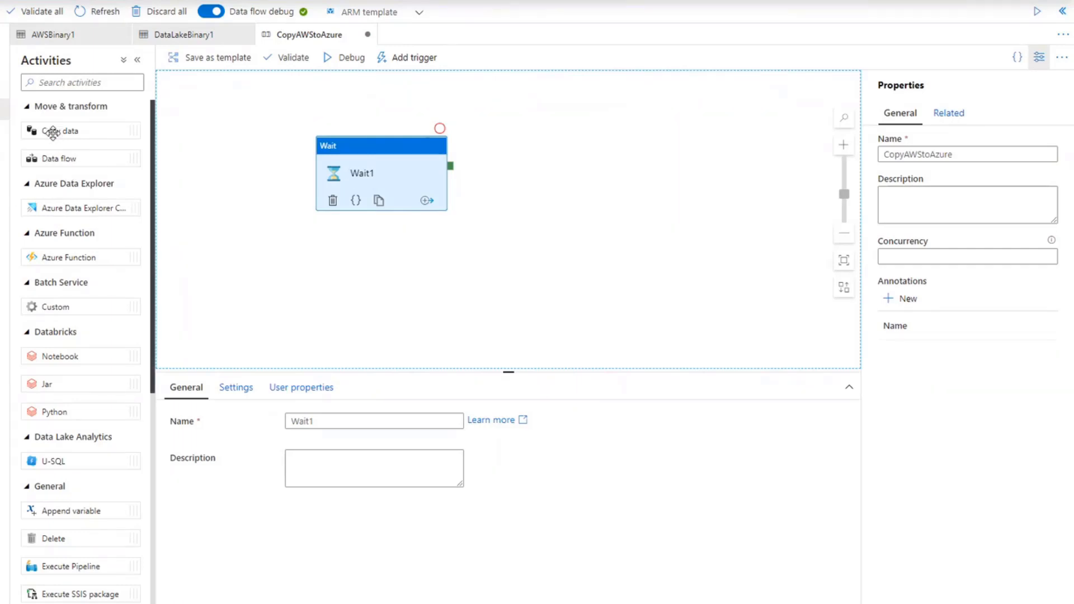
drag(52, 133, 589, 197)
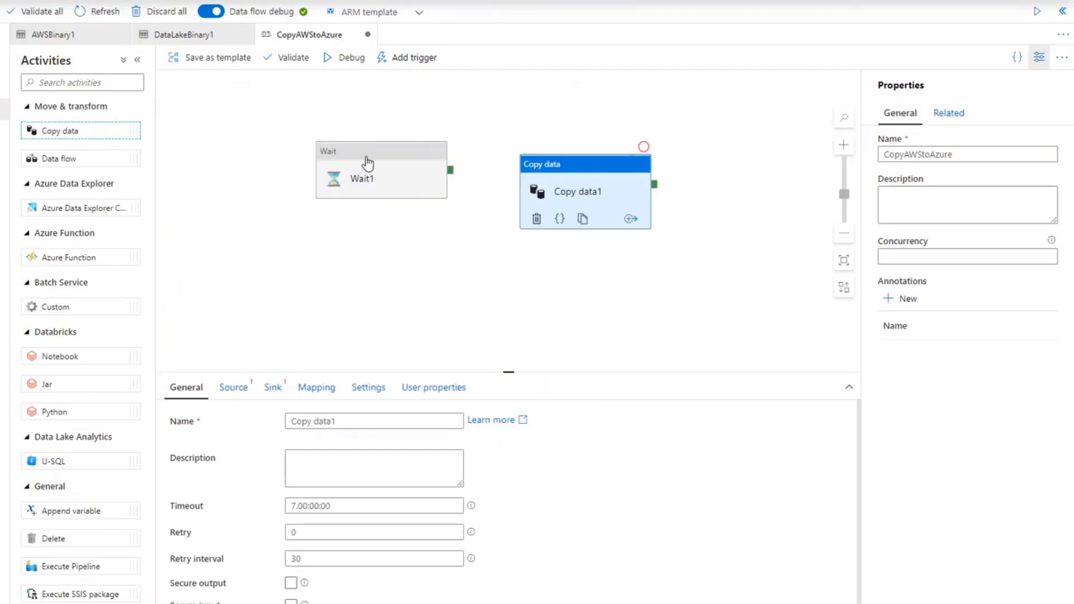
Connect the Wait activity's success output to the Copy data activity and space the two apart on the canvas.
drag(368, 163, 283, 170)
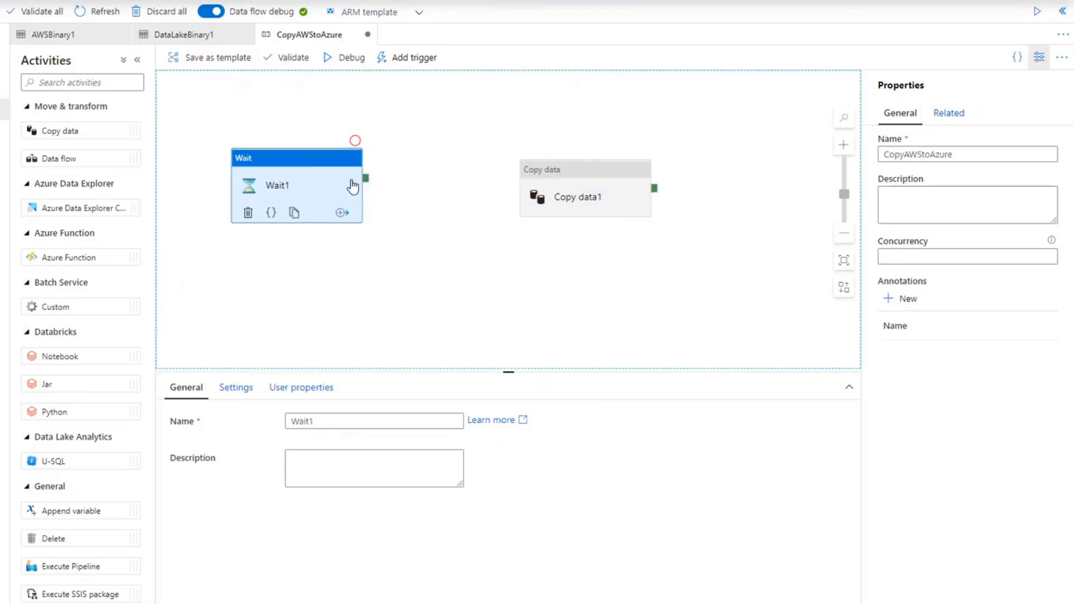
drag(366, 185, 525, 197)
drag(326, 170, 352, 168)
drag(601, 173, 612, 180)
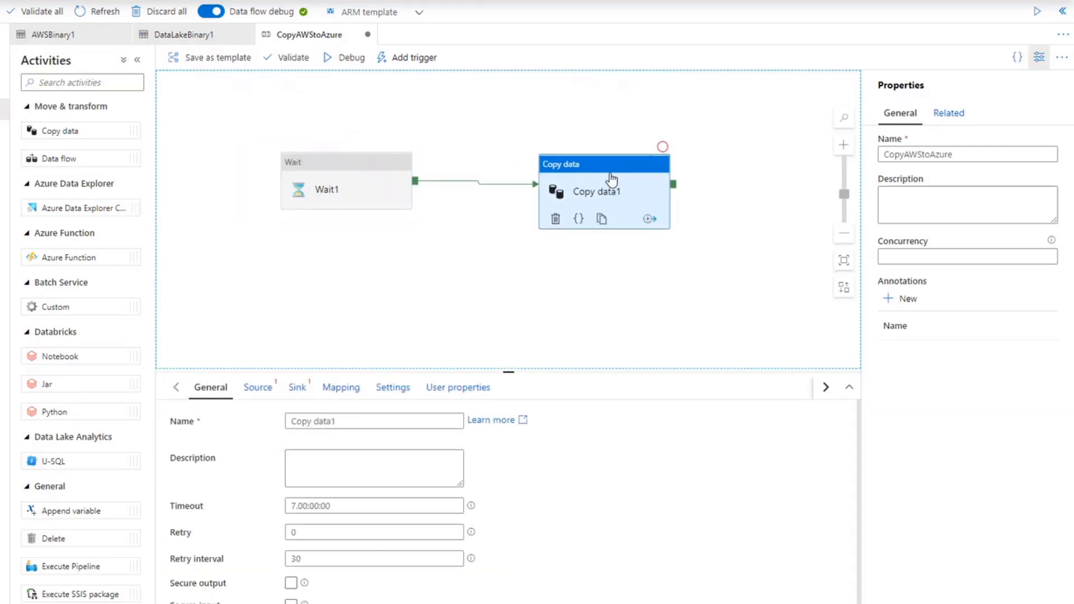
Check the wait time setting of the Wait1 activity and return to its general properties.
drag(355, 170, 352, 162)
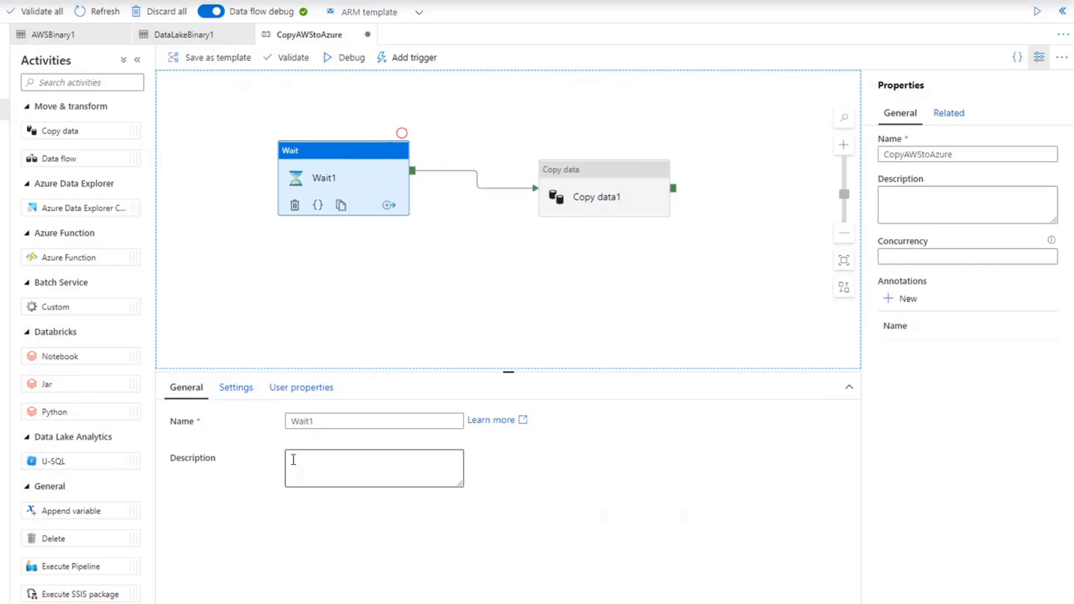
click(236, 392)
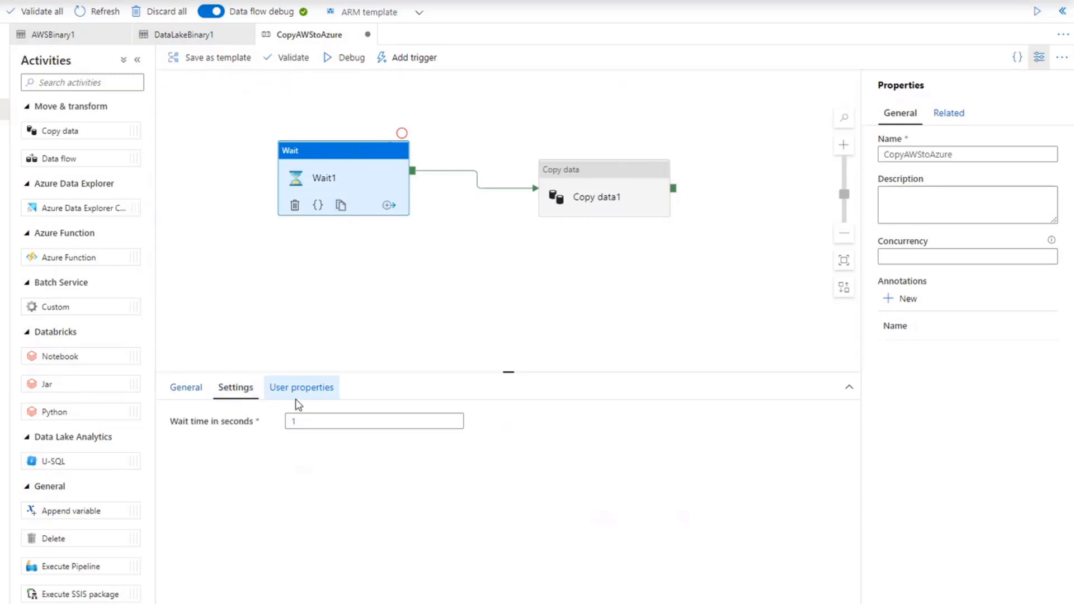
click(196, 387)
Align the Copy data activity with the Wait activity and rename it as CopyAWStoAzure.
click(612, 173)
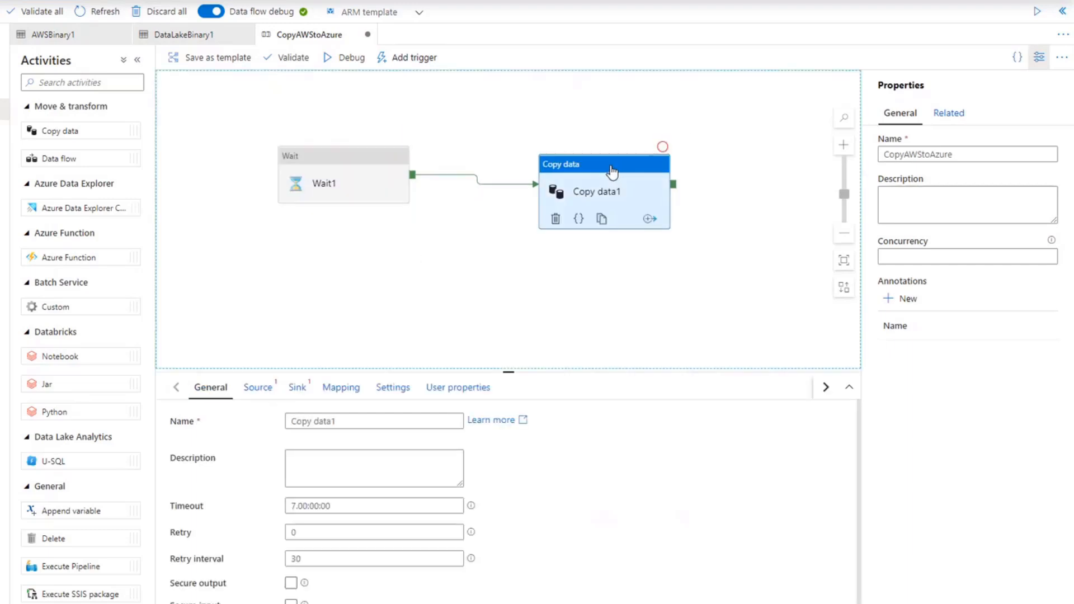
drag(612, 173, 581, 161)
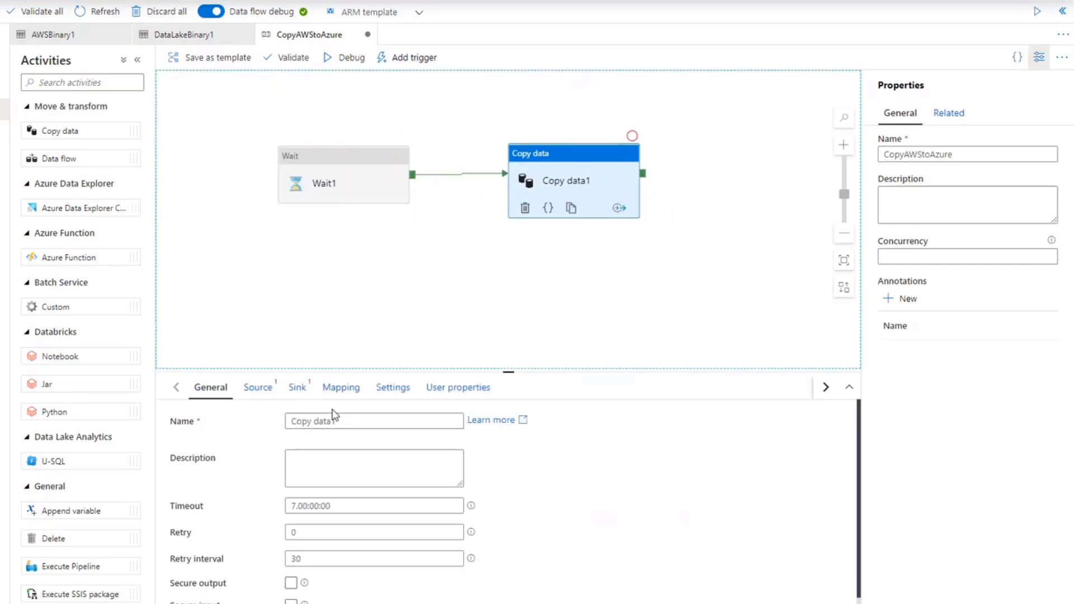
triple_click(335, 420)
text(Copy)
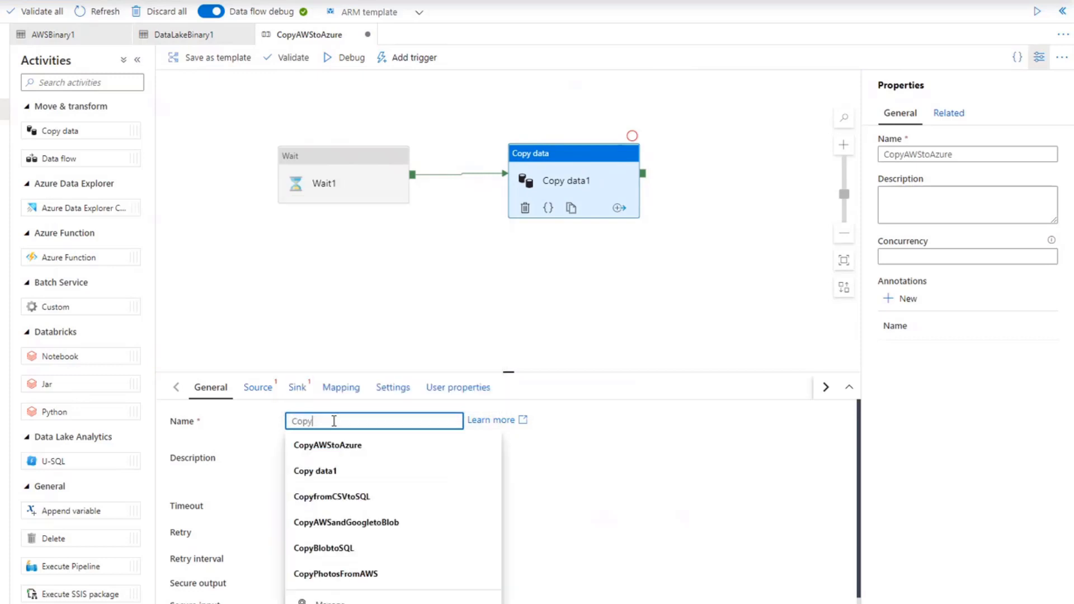
text(AWStoAzure)
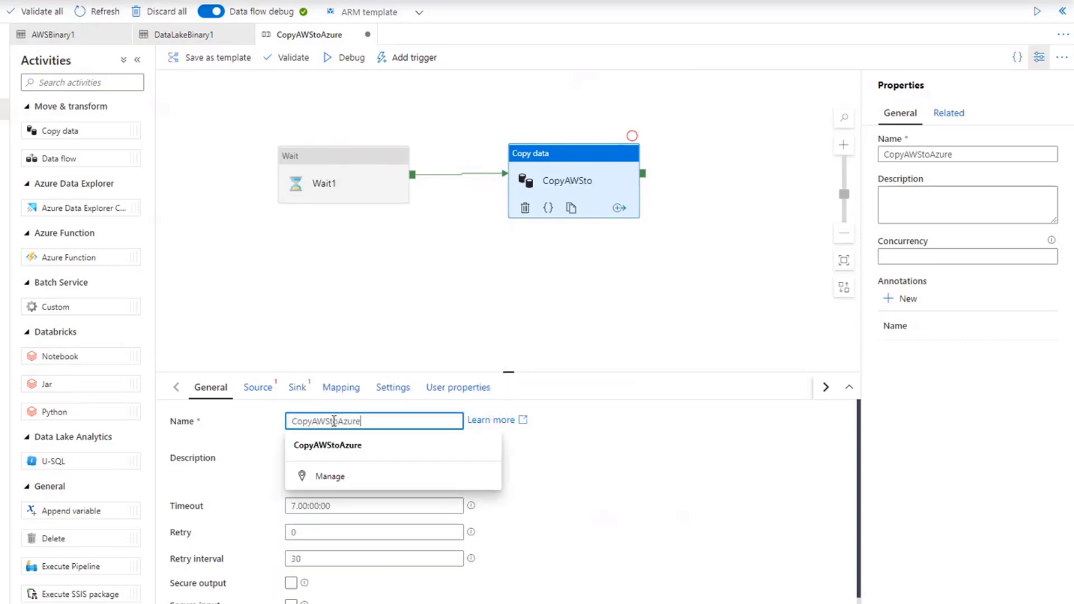
click(384, 448)
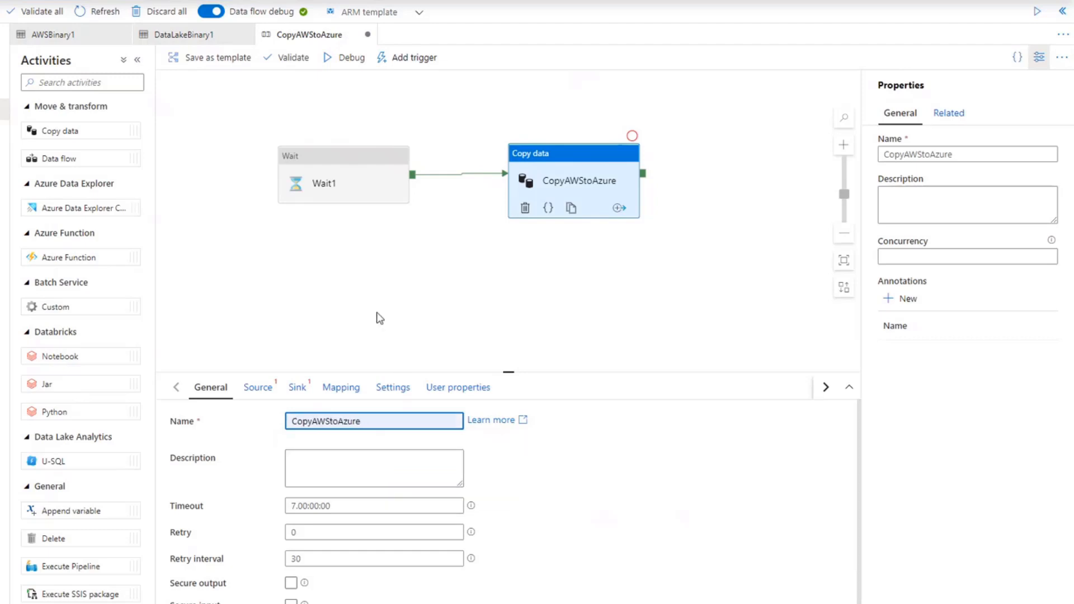
Choose AWSBinary1 as the source dataset of the CopyAWStoAzure copy activity.
click(258, 388)
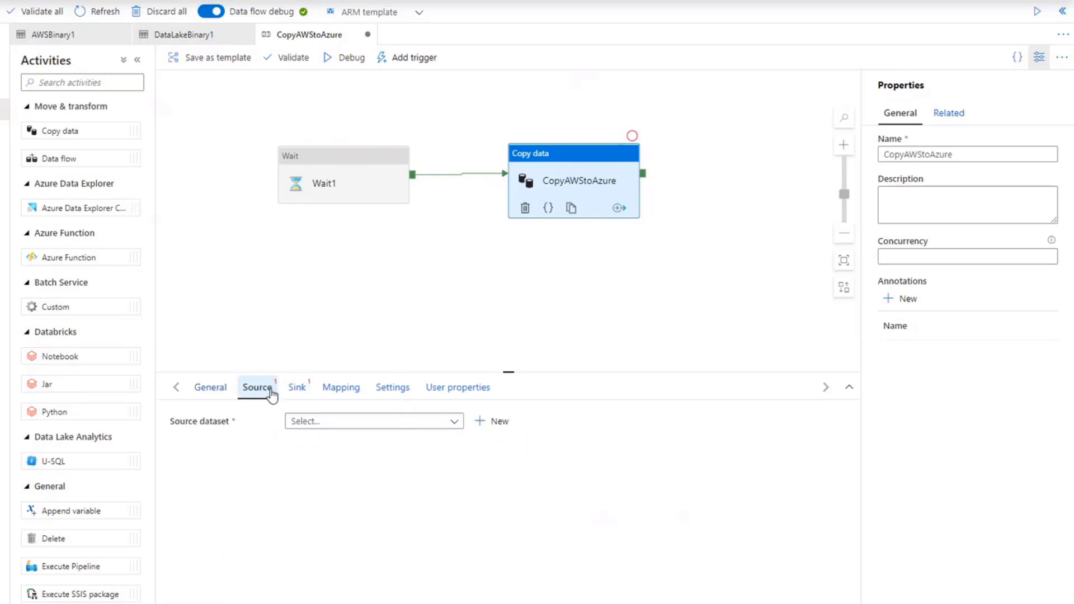
click(297, 387)
click(258, 387)
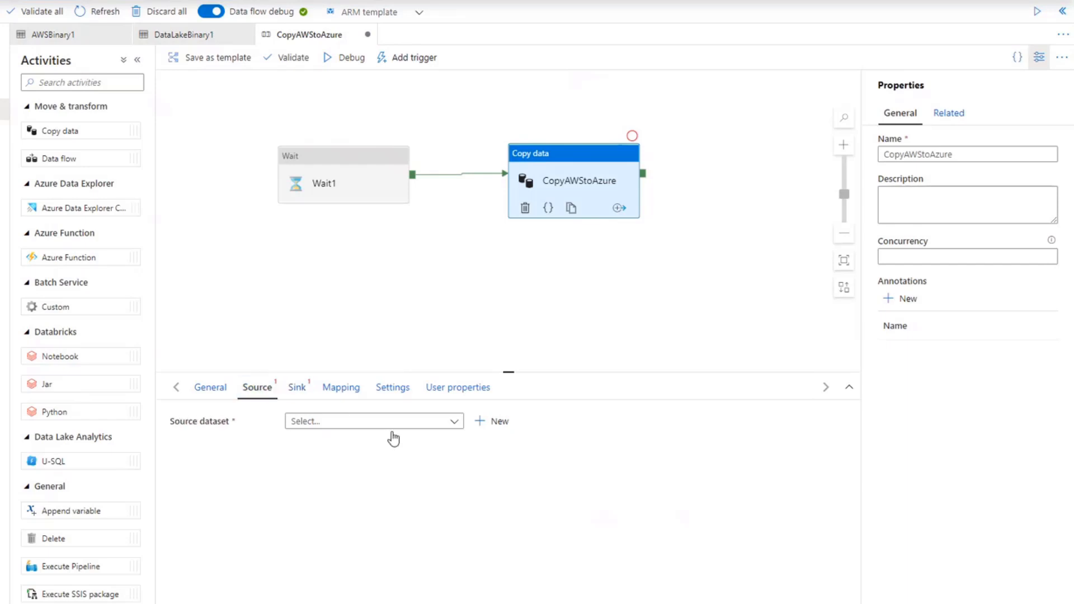
click(367, 424)
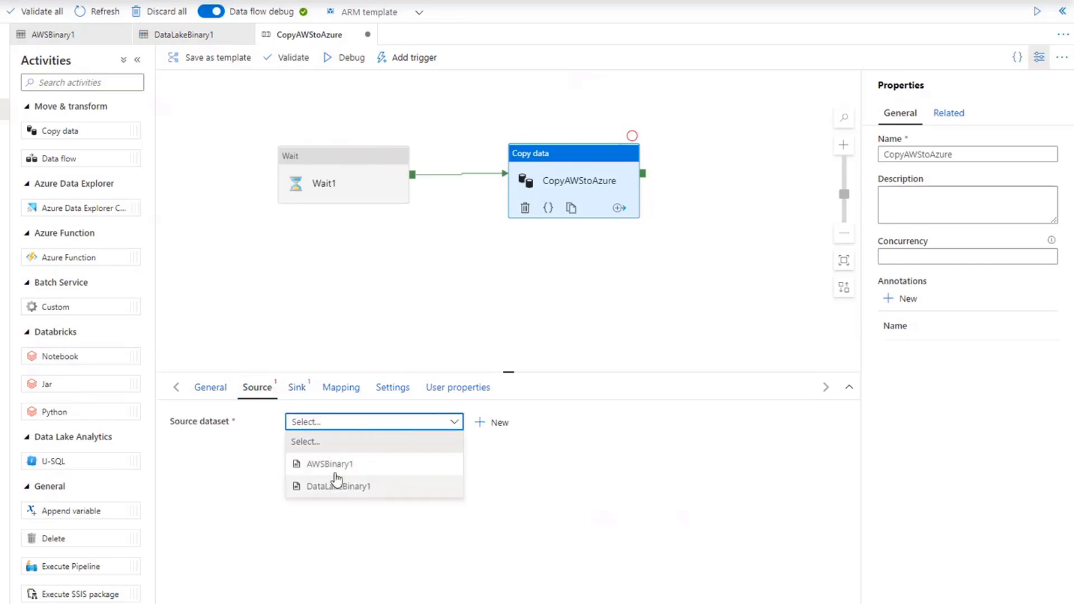
click(336, 464)
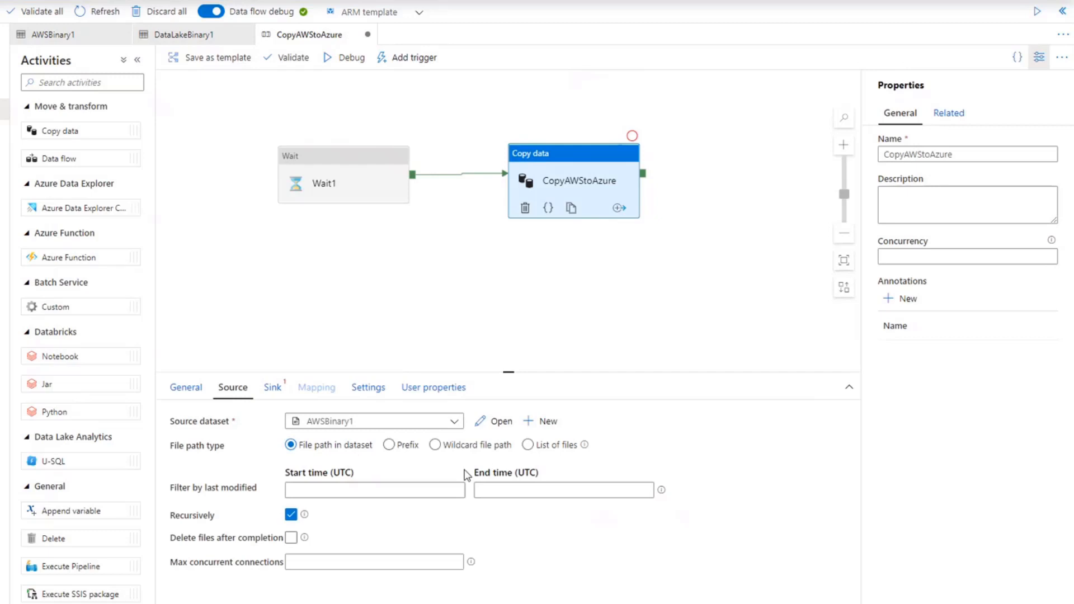
Set the source to a wildcard file path with * as the file name, and check the last-modified start time filter without setting a date.
click(436, 445)
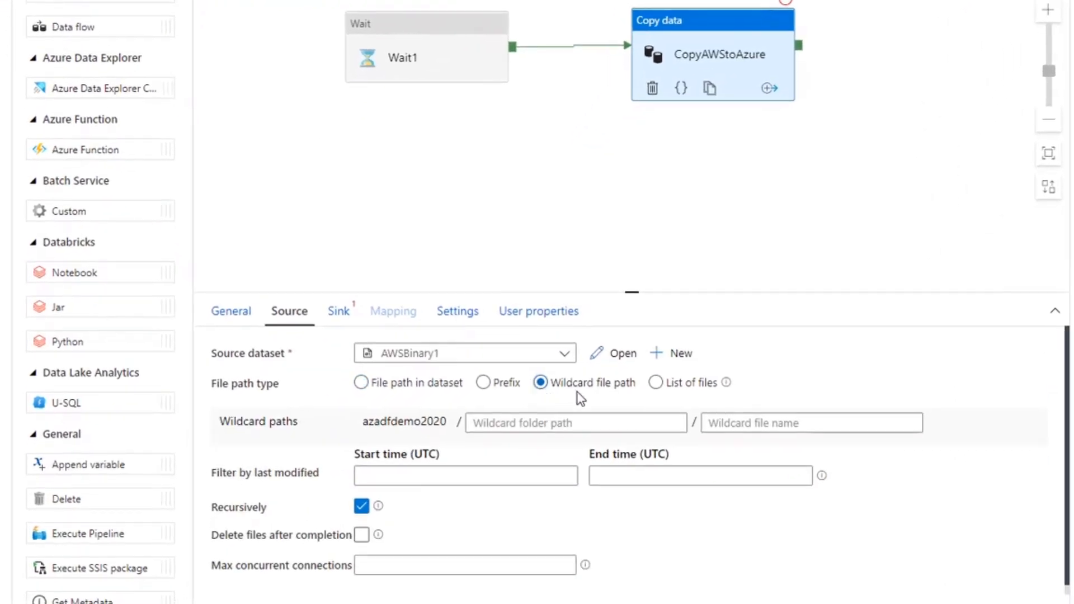
click(774, 422)
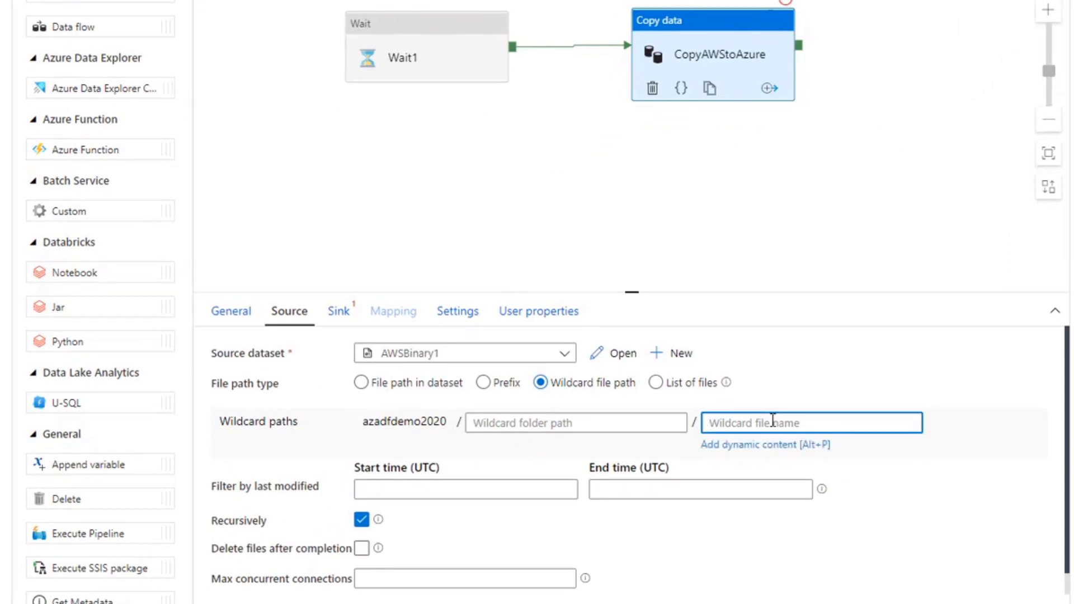
text(*)
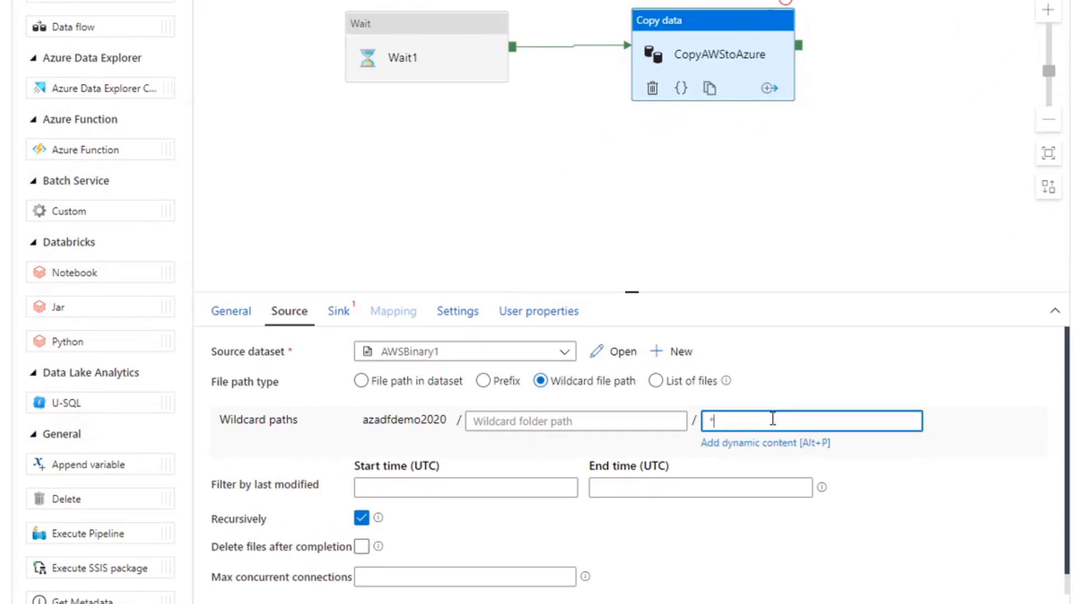
scroll(391, 504, down, 1)
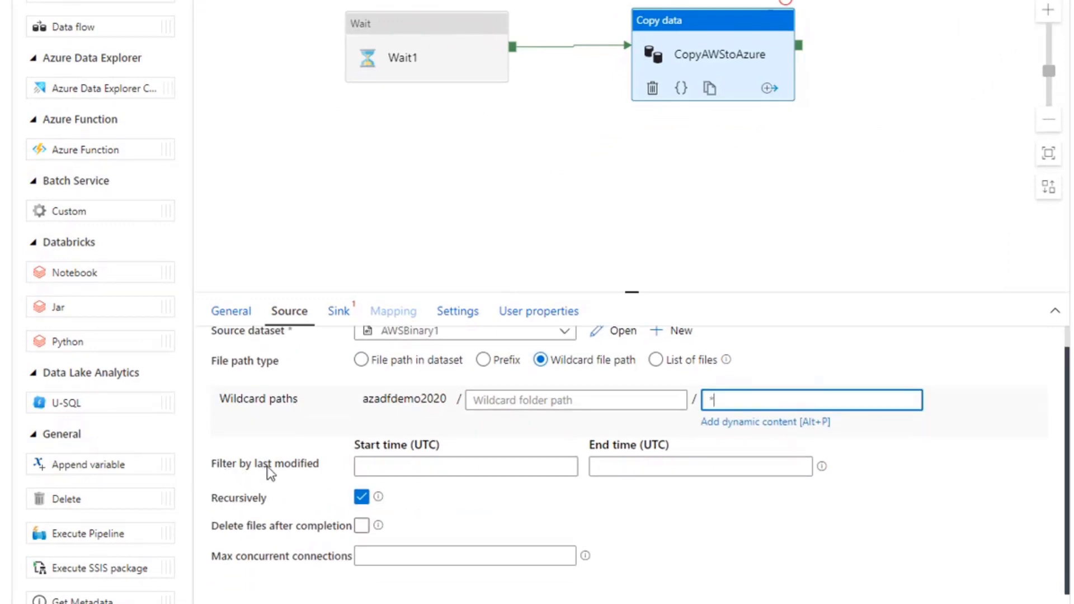
click(381, 466)
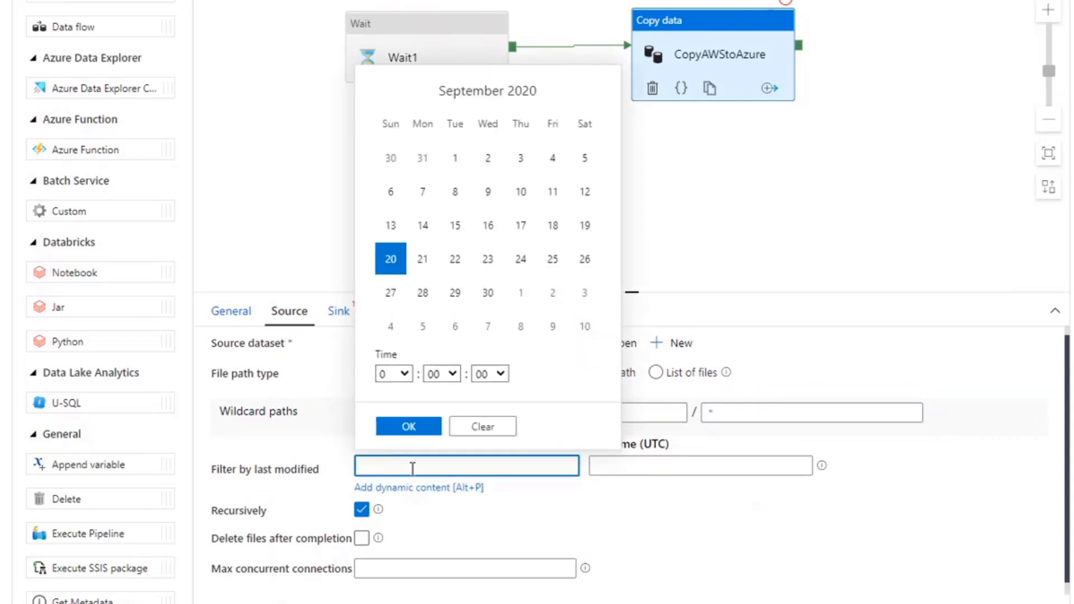
click(881, 452)
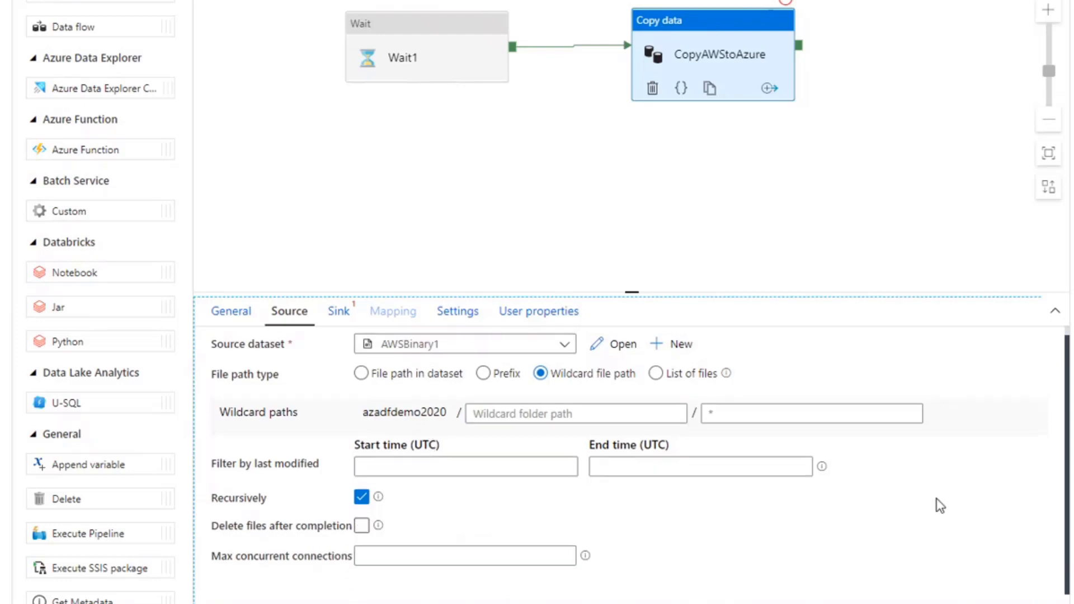
Choose DataLakeBinary1 as the sink dataset of the CopyAWStoAzure copy activity.
click(340, 311)
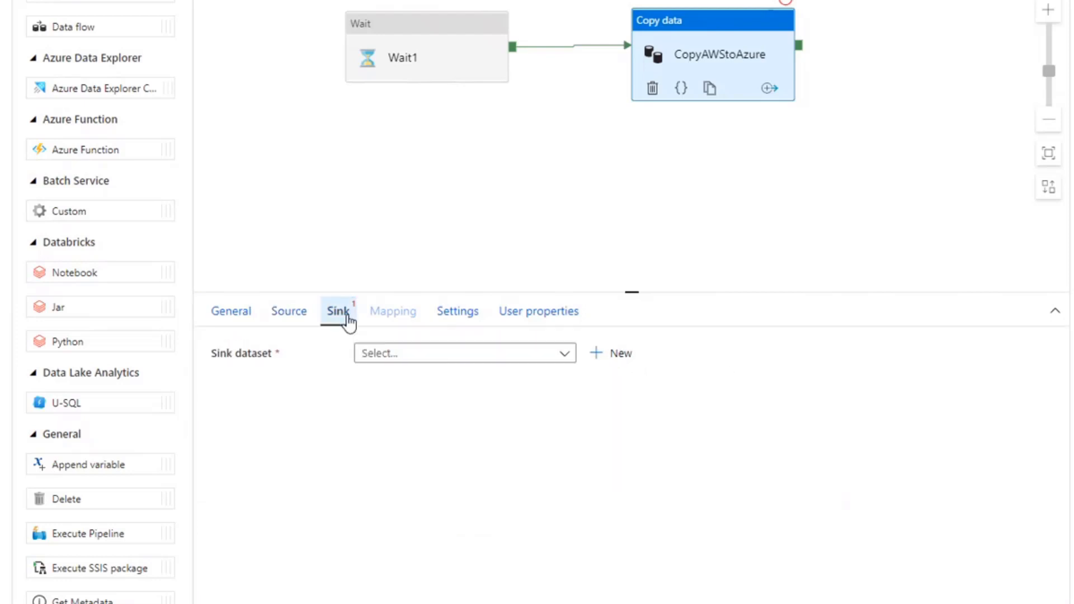
click(549, 356)
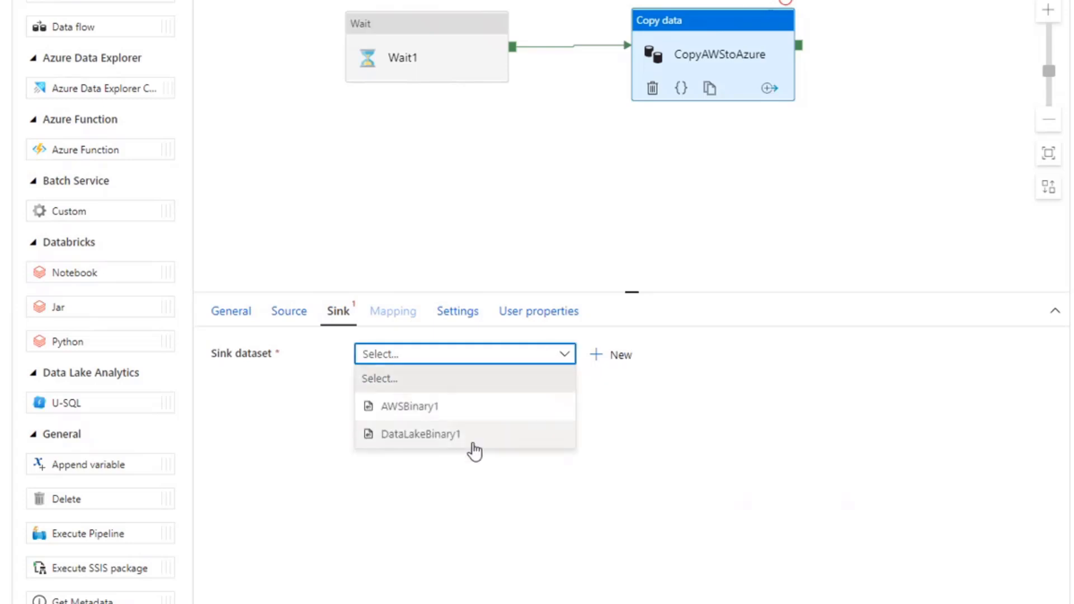
click(415, 435)
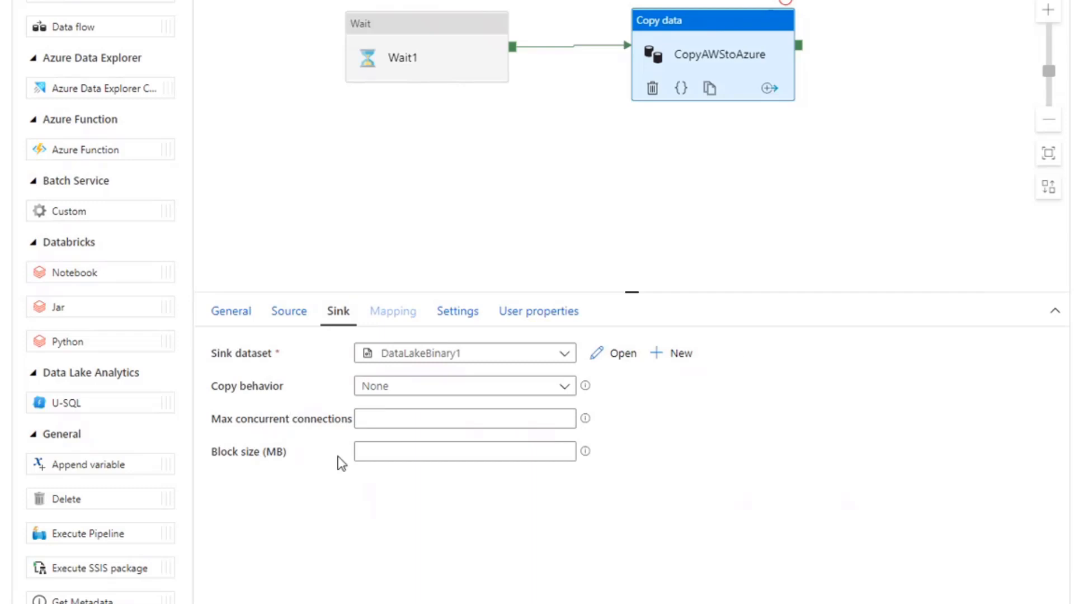
Open the DataLakeBinary1 dataset, browse its file path and accept datalake, and return to the CopyAWStoAzure pipeline.
click(615, 353)
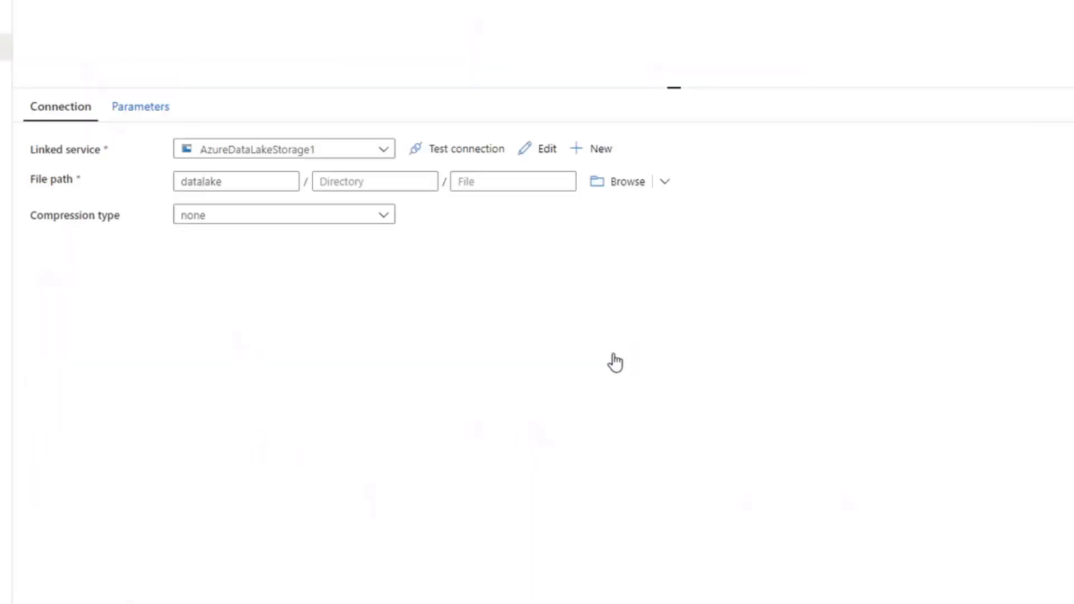
click(614, 183)
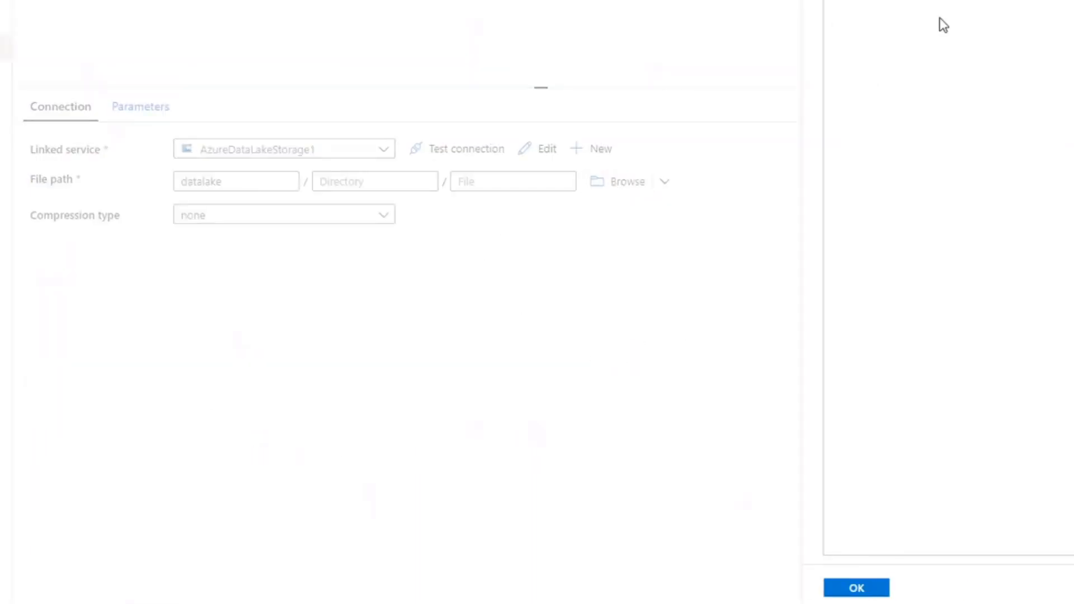
click(868, 596)
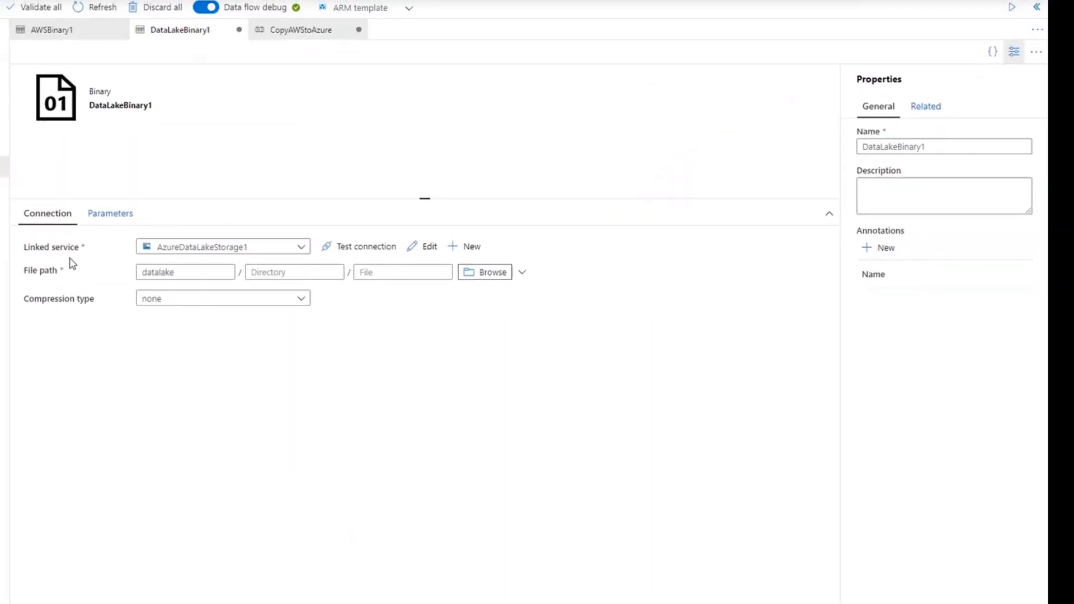
click(313, 33)
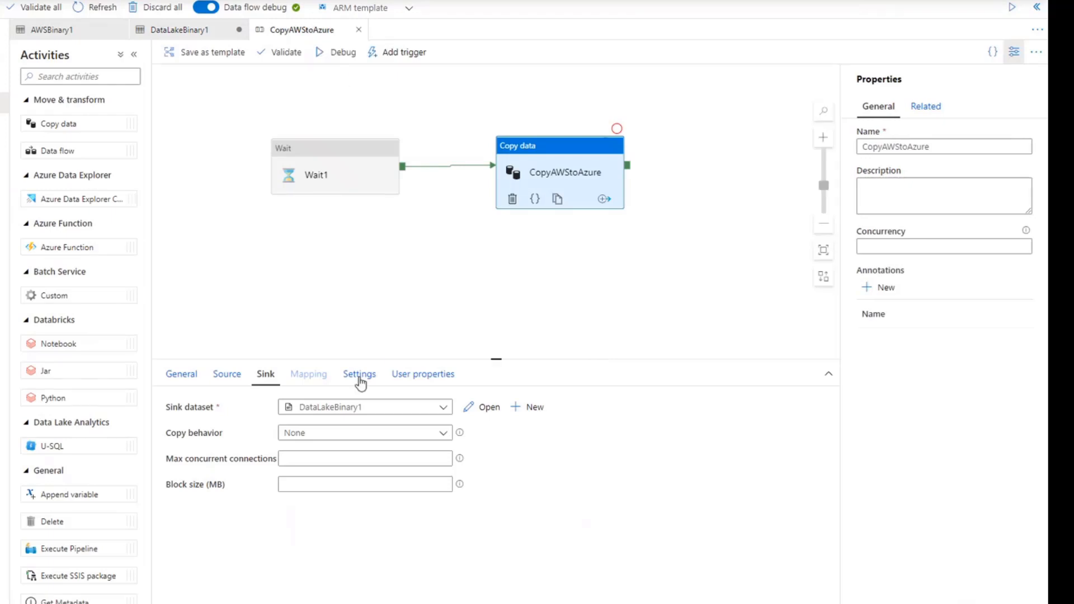
Review the copy activity's settings and user properties, and move the Wait1 activity farther away from it on the canvas.
click(360, 376)
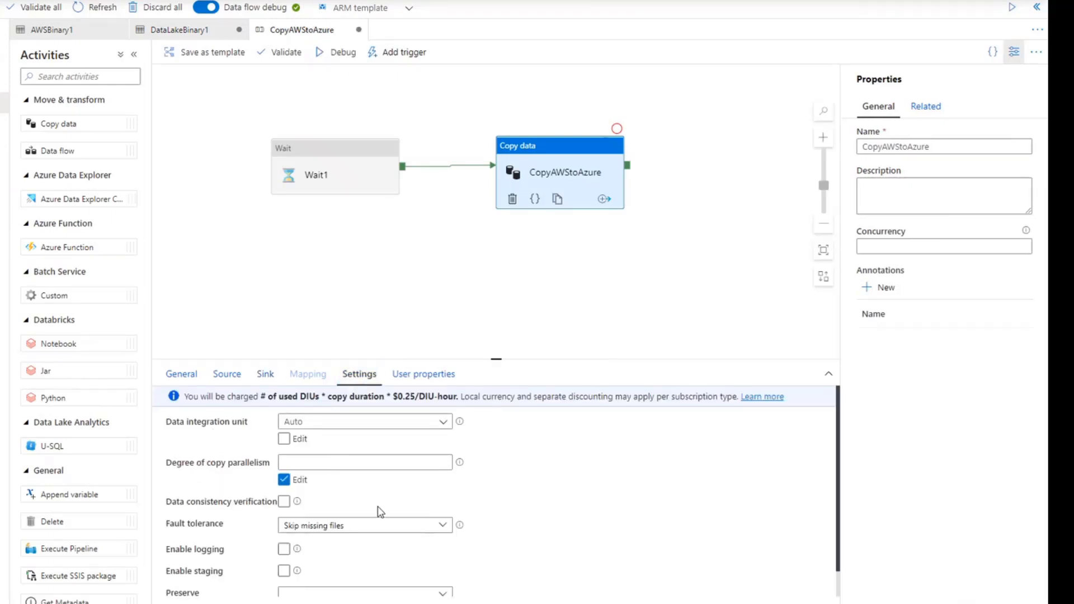
click(424, 377)
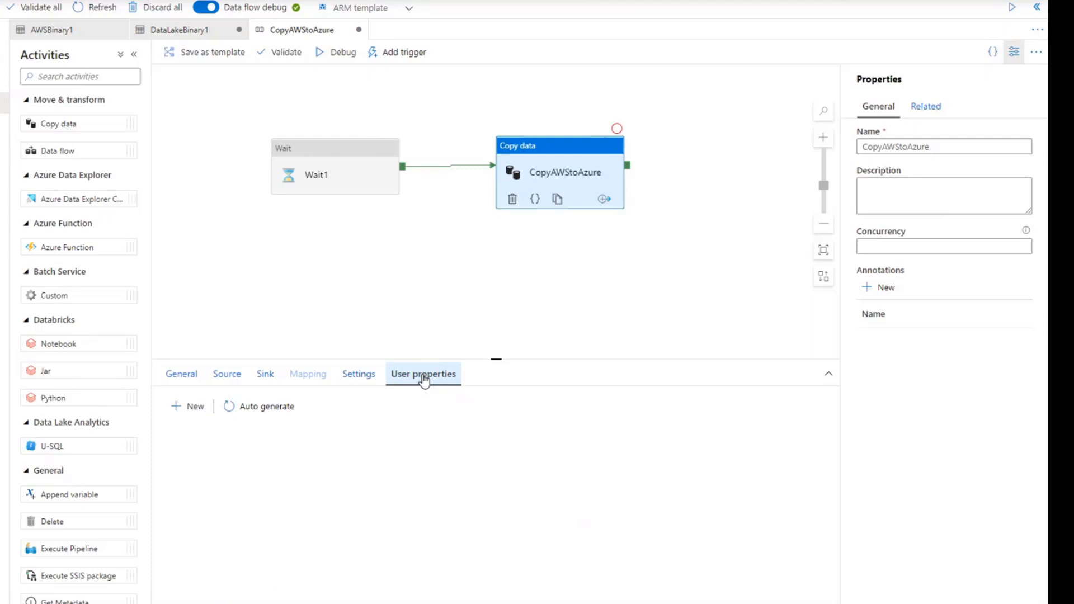
click(181, 375)
click(312, 159)
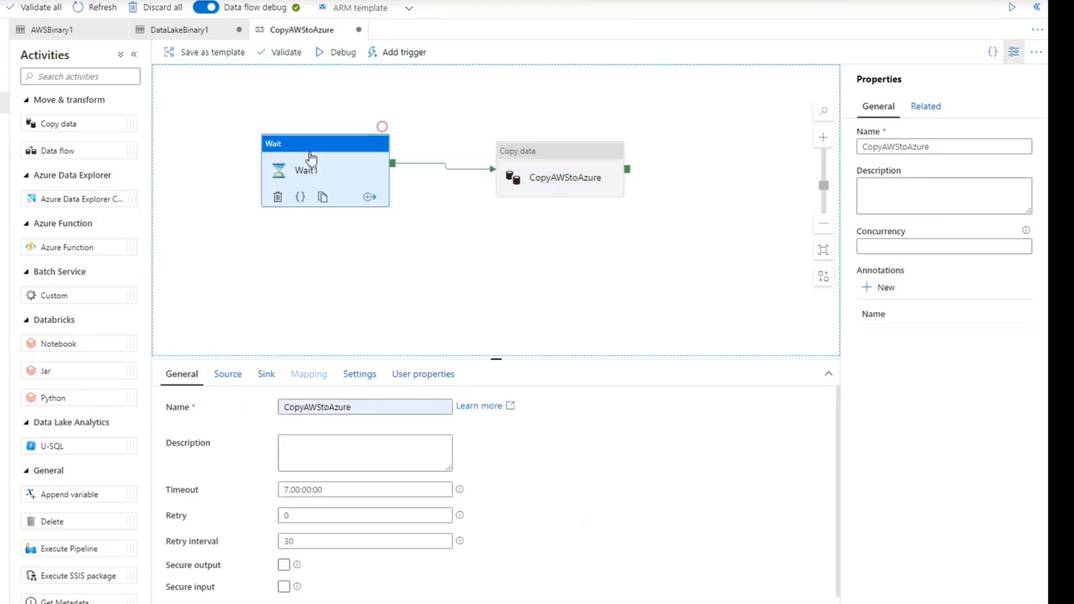
drag(312, 158, 276, 161)
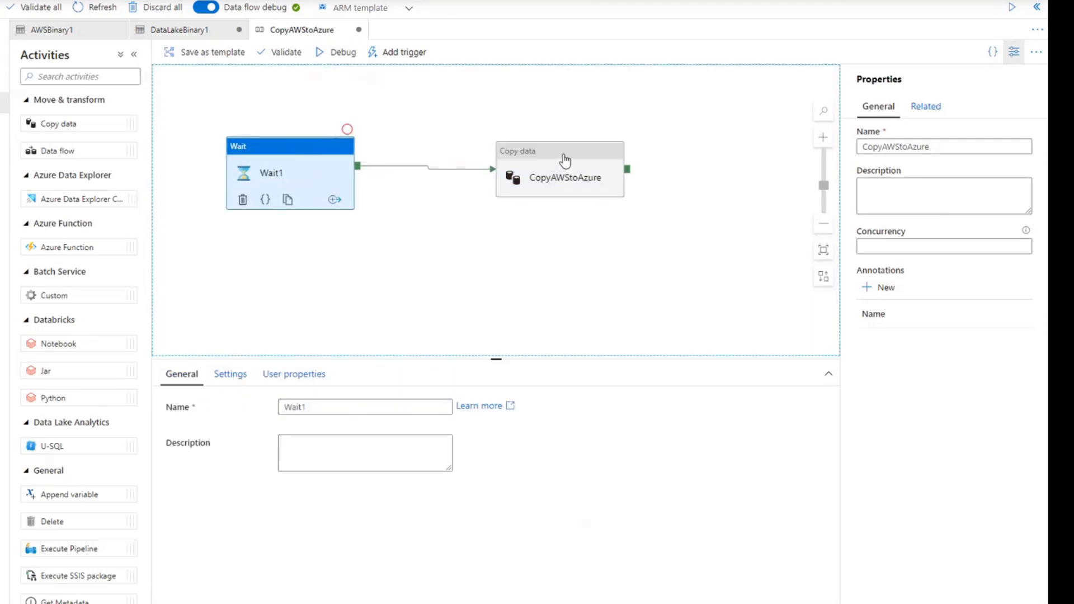
Move the CopyAWStoAzure activity slightly lower on the canvas and set a debug breakpoint on the Wait1 activity.
drag(565, 161, 540, 186)
click(318, 151)
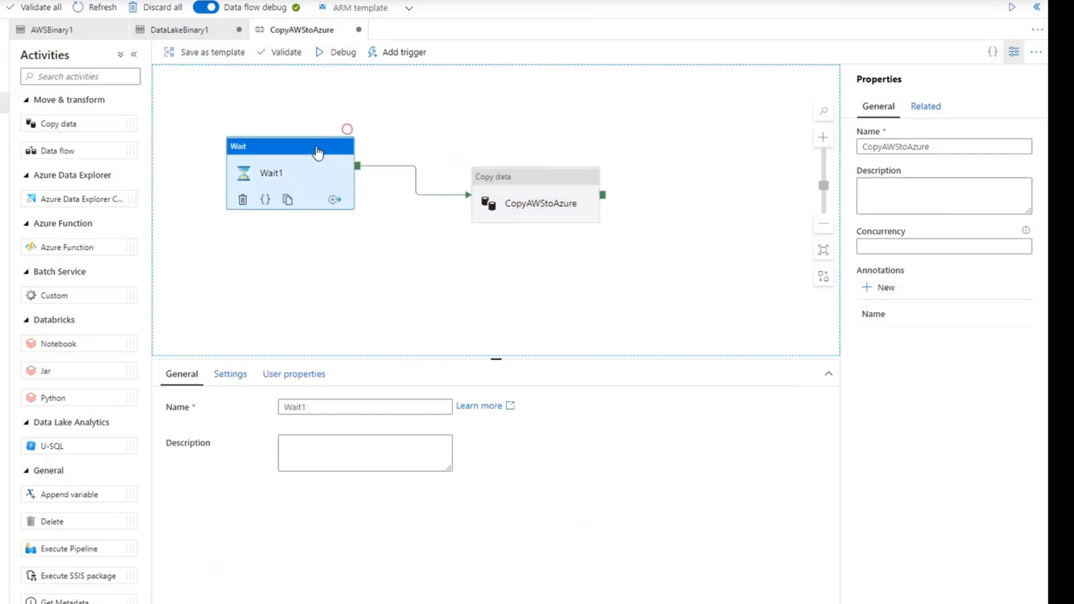
click(347, 133)
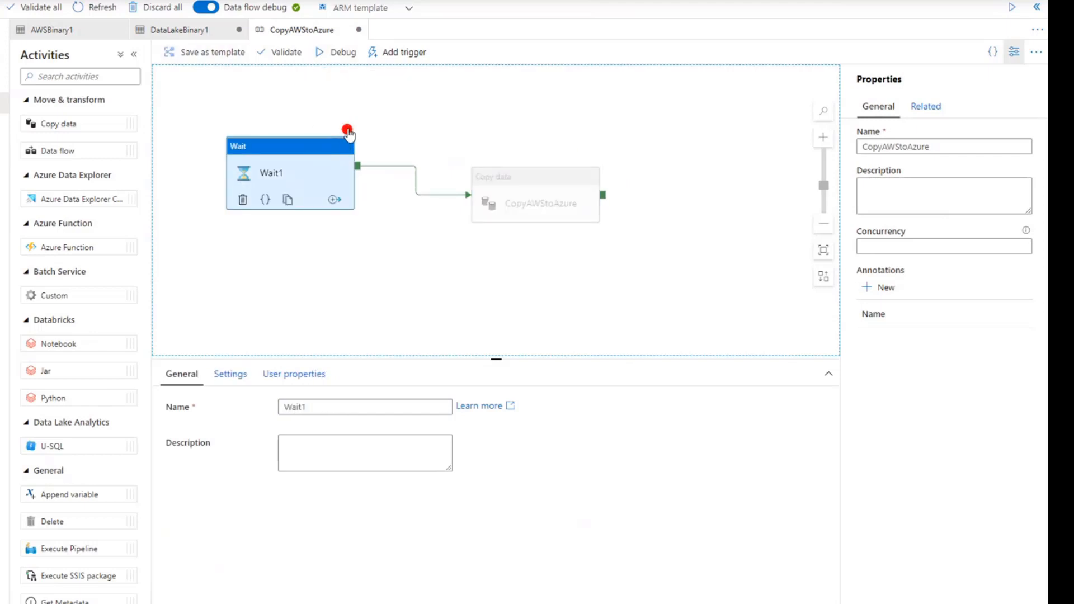
click(566, 183)
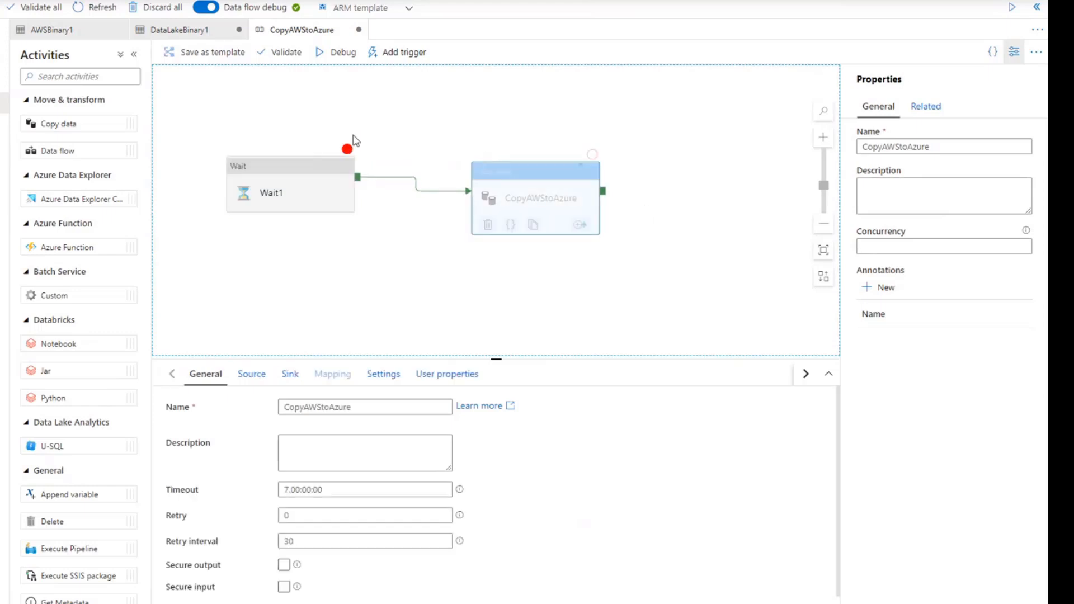
drag(329, 172, 330, 158)
Debug the pipeline up to the Wait1 breakpoint and remove that breakpoint.
click(341, 54)
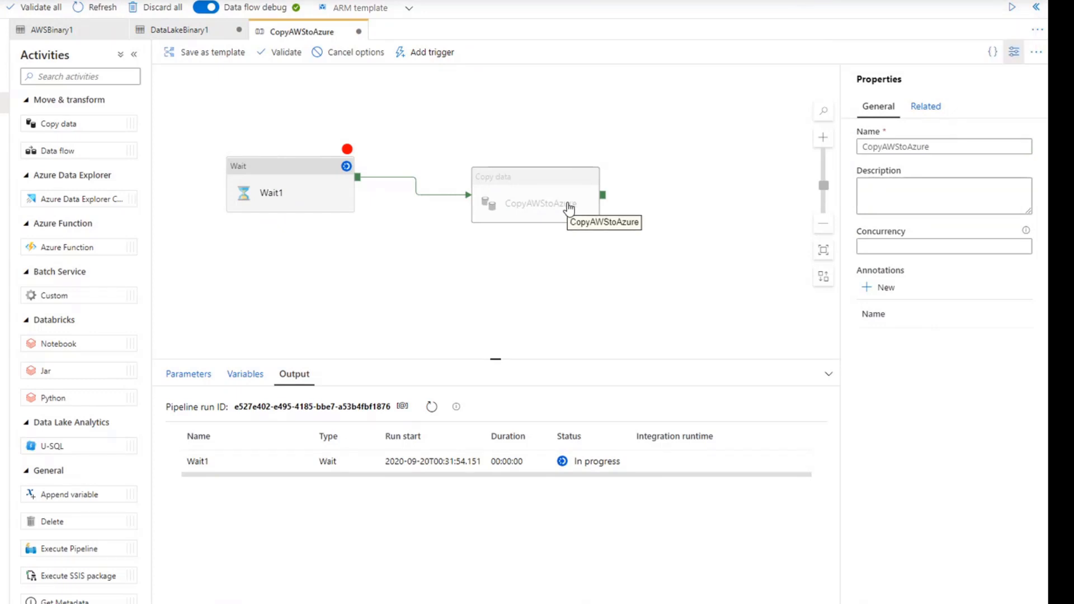
click(348, 158)
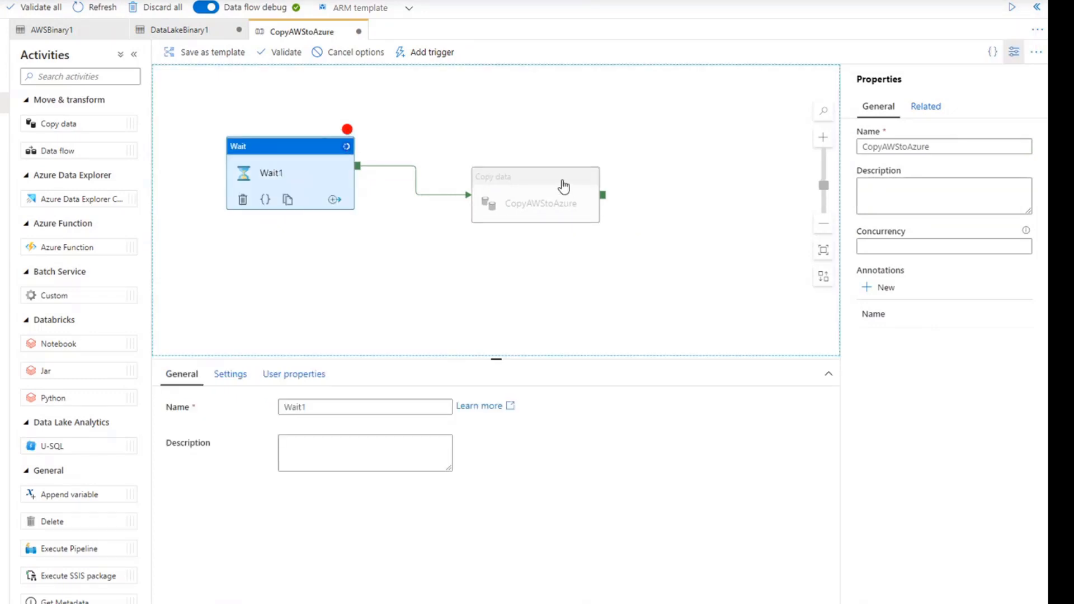
click(561, 184)
click(351, 161)
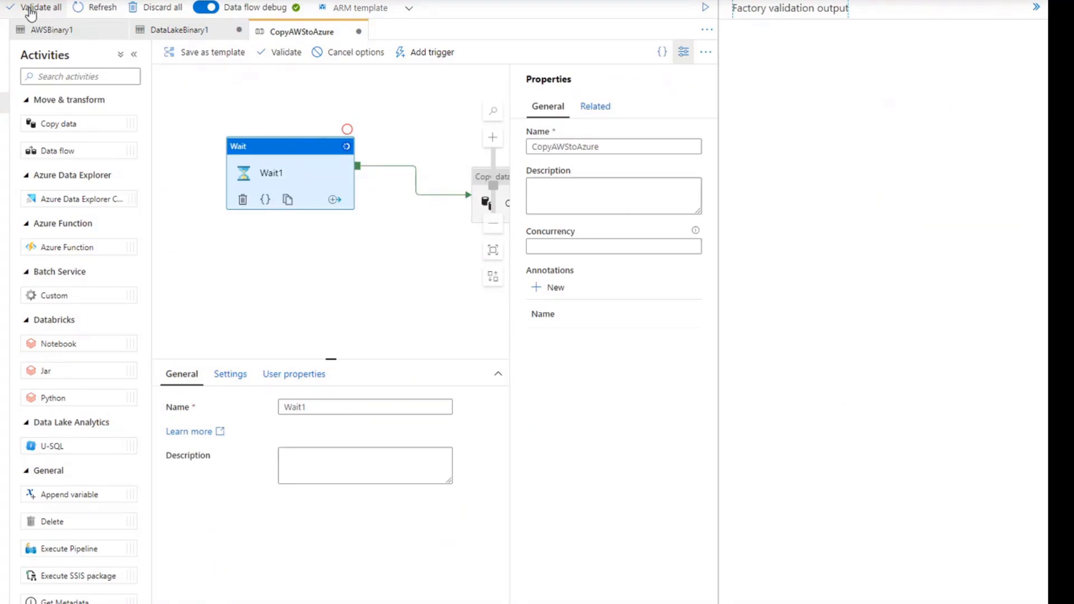
Validate the whole factory and publish the pending changes to the CopyAWStoAzure pipeline and the DataLakeBinary1 dataset.
click(1036, 6)
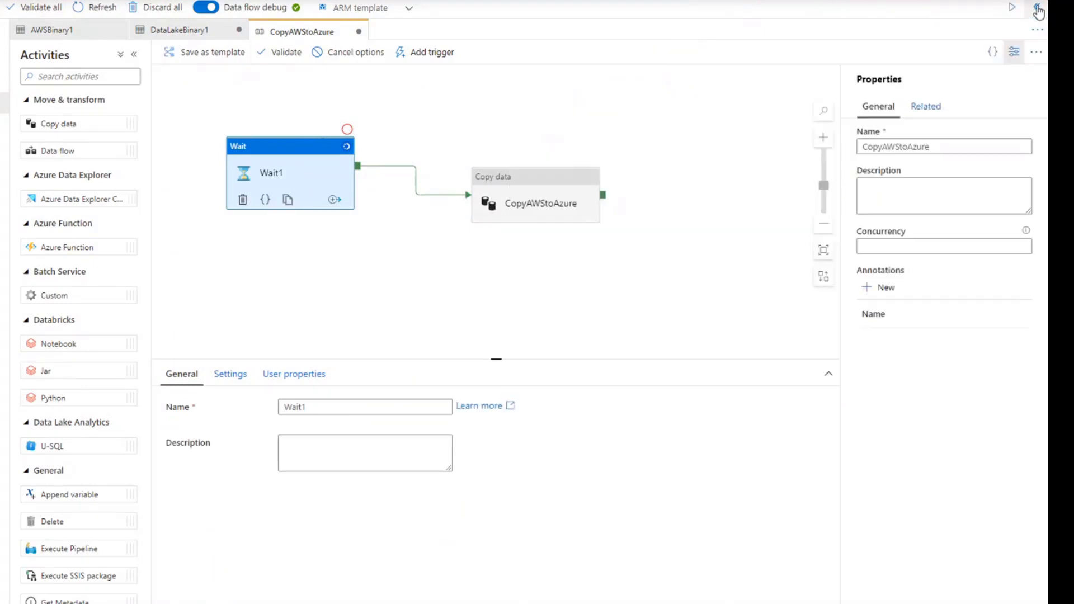
click(3, 7)
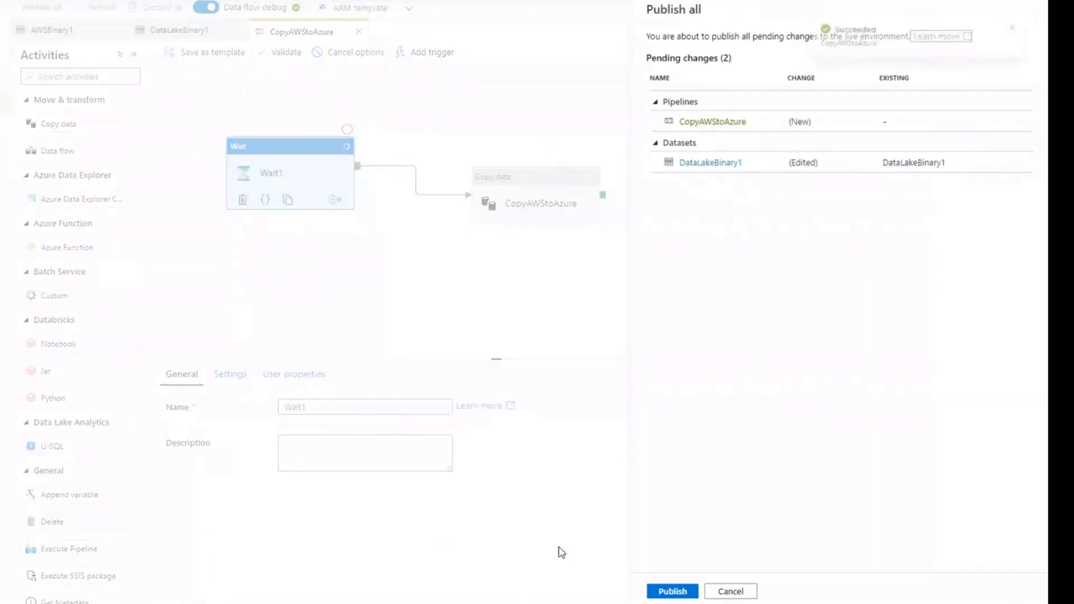
click(670, 591)
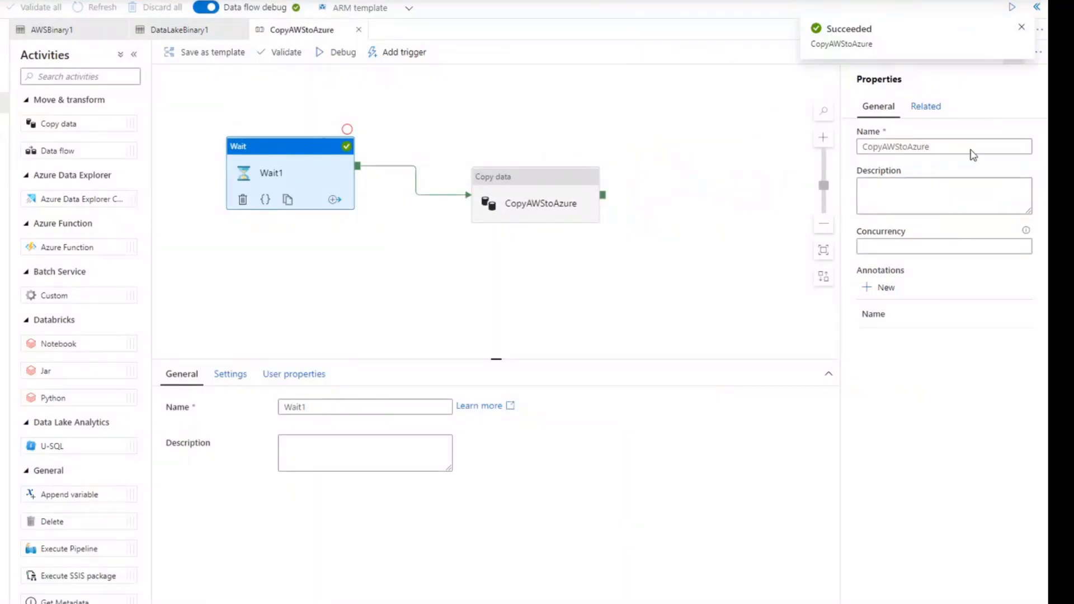
click(1021, 28)
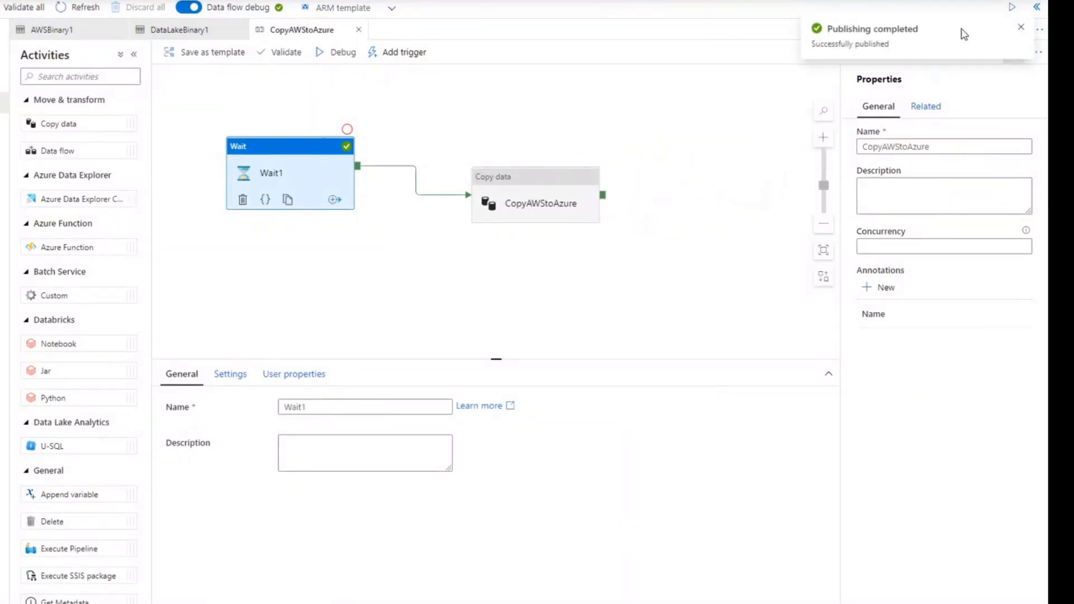
click(1022, 27)
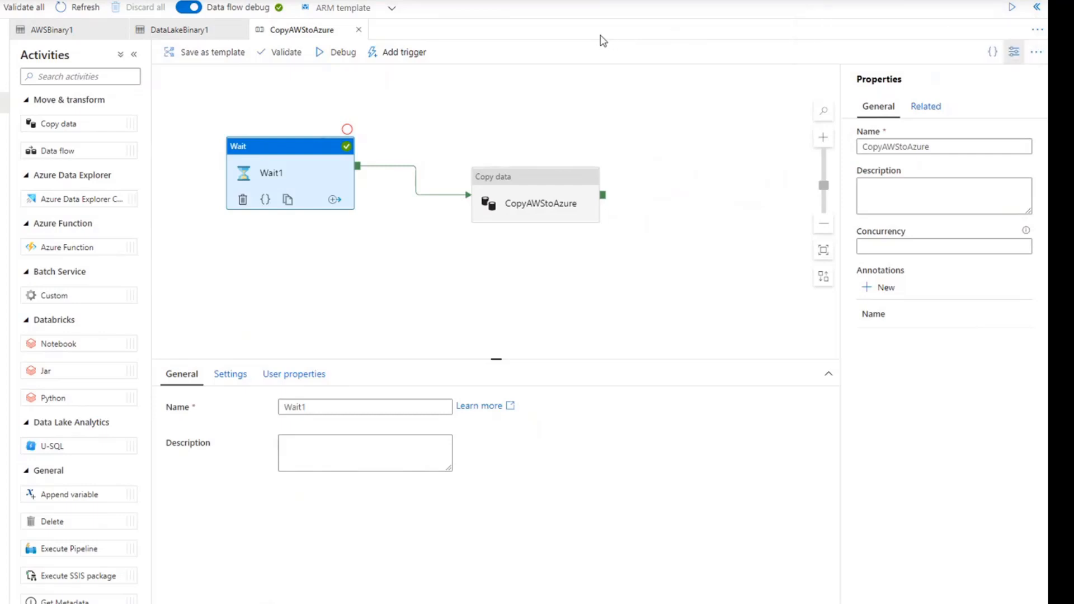
Examine the schedule, tumbling window and event settings of a new trigger, trying a daily recurrence, and discard it.
click(400, 56)
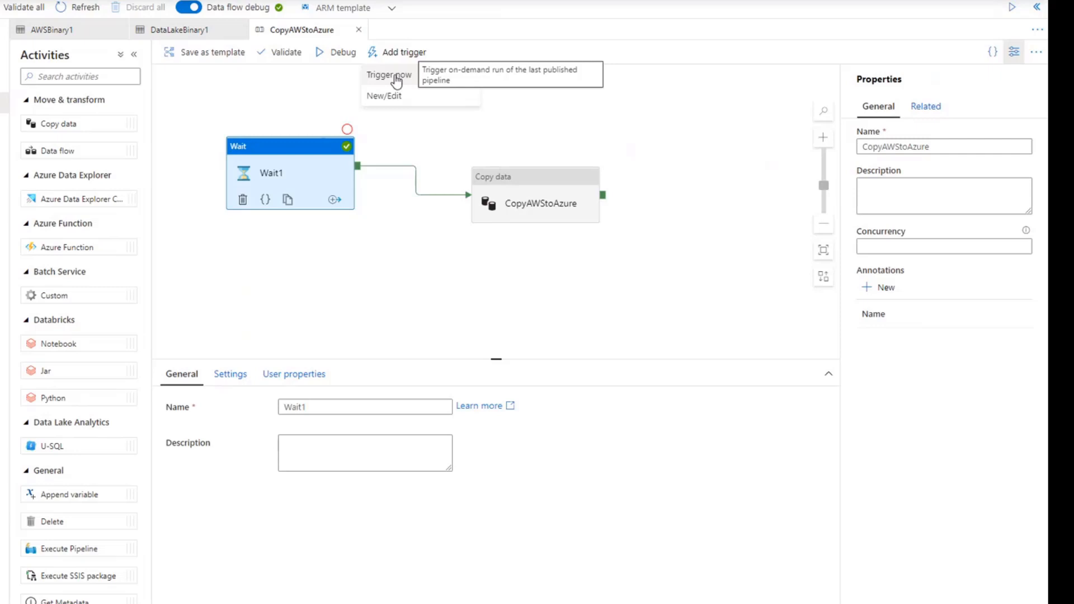
click(391, 100)
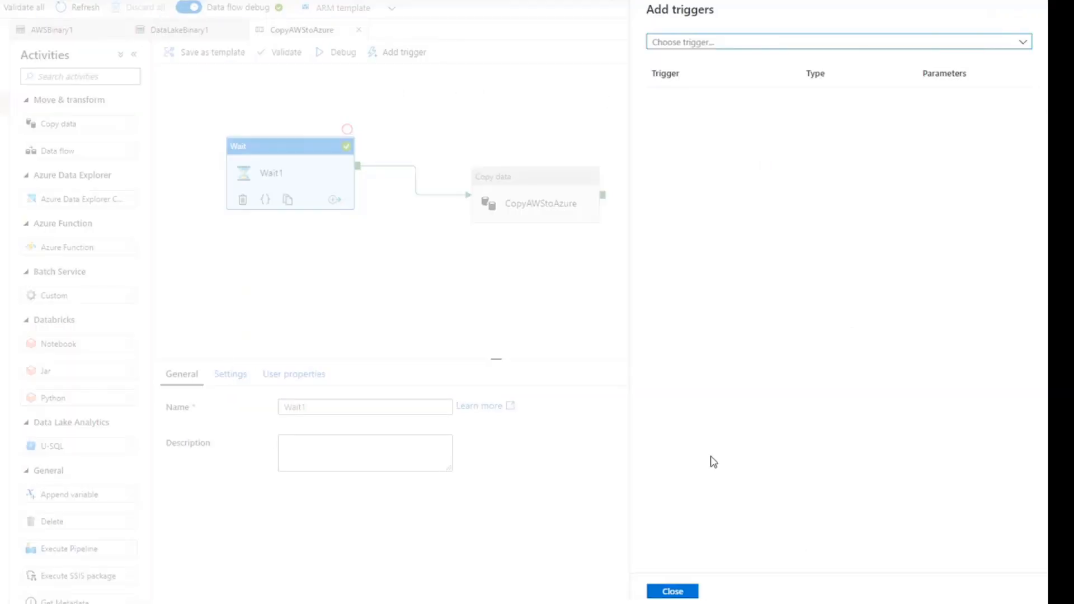
click(720, 46)
click(700, 89)
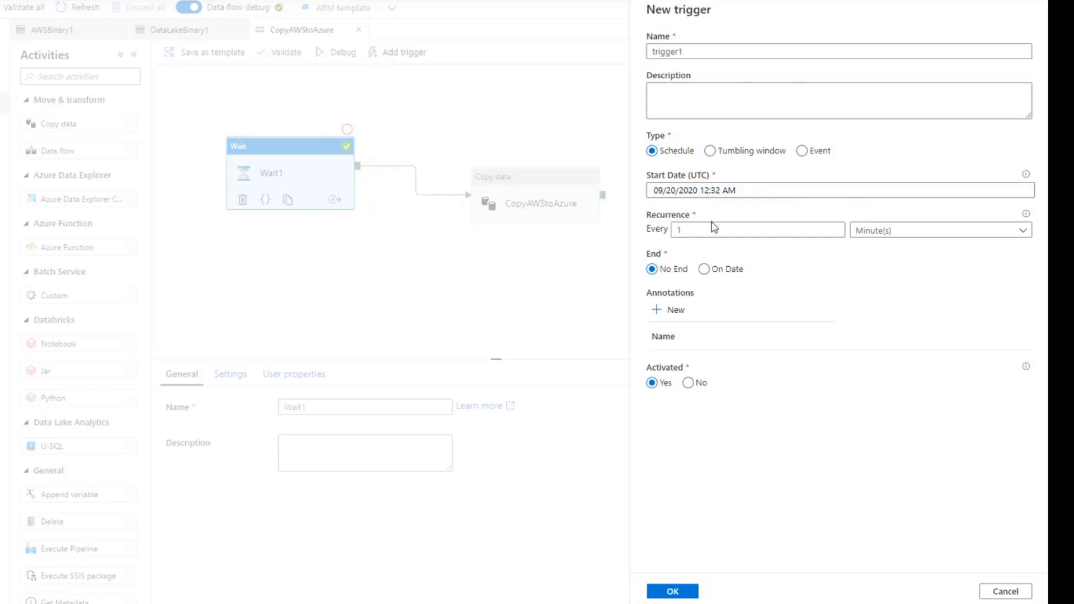
click(939, 231)
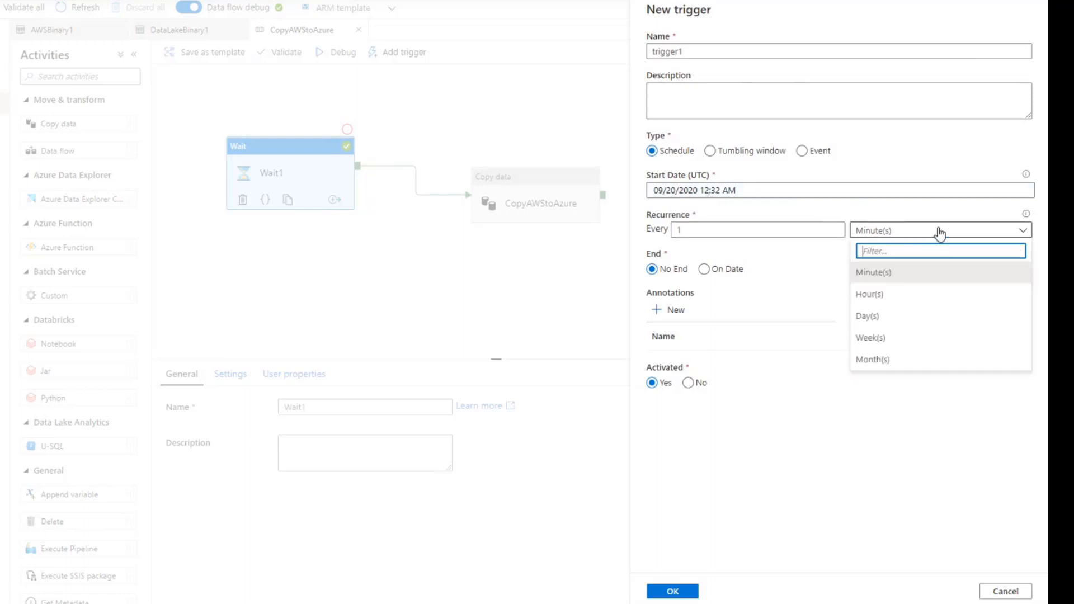
click(883, 315)
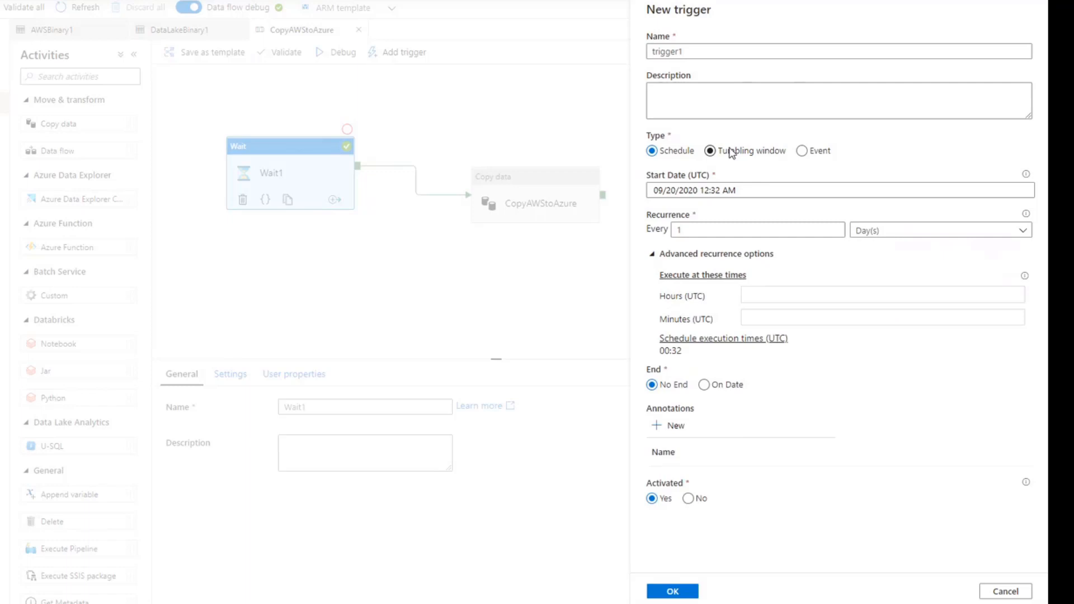
click(730, 150)
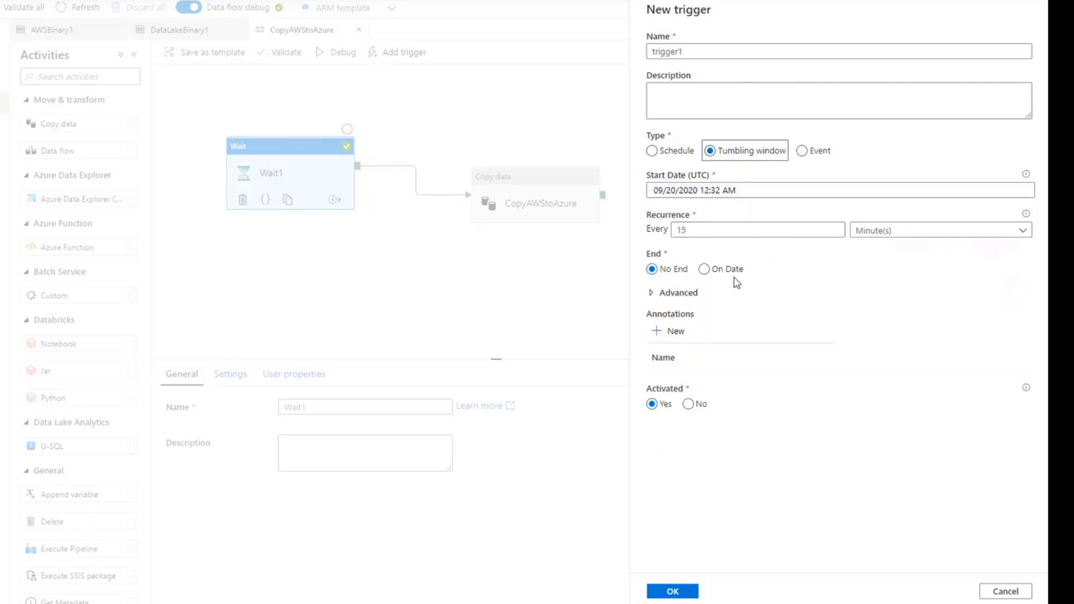
click(809, 153)
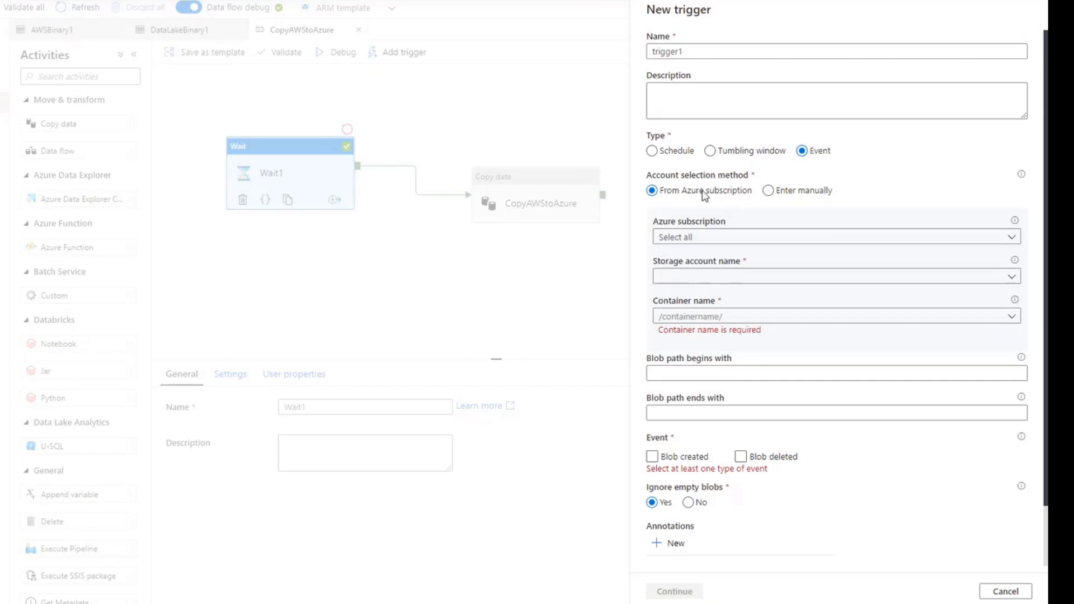
double_click(704, 242)
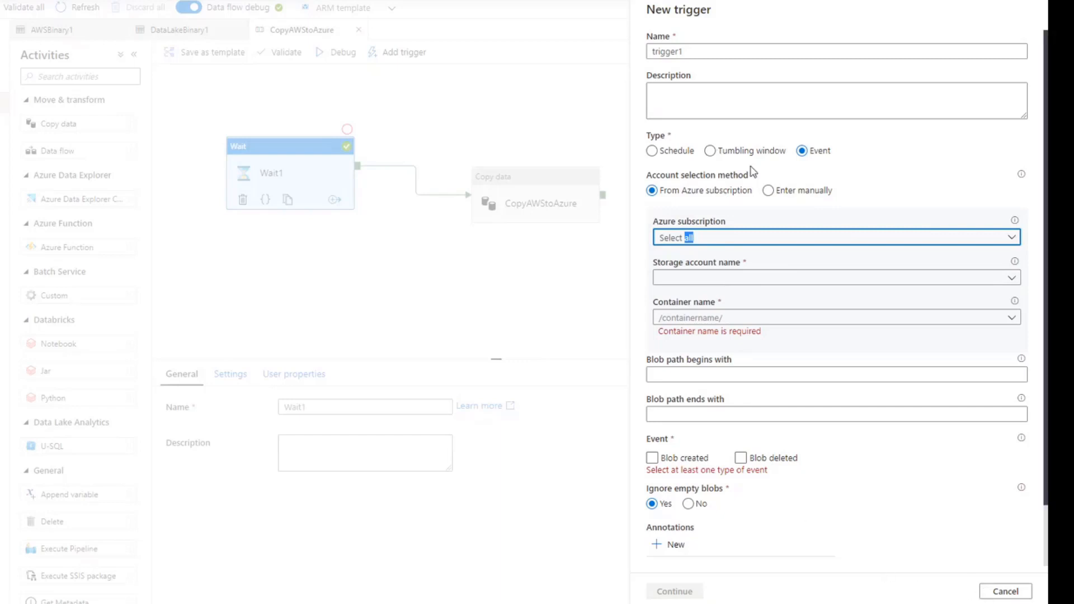
click(1005, 591)
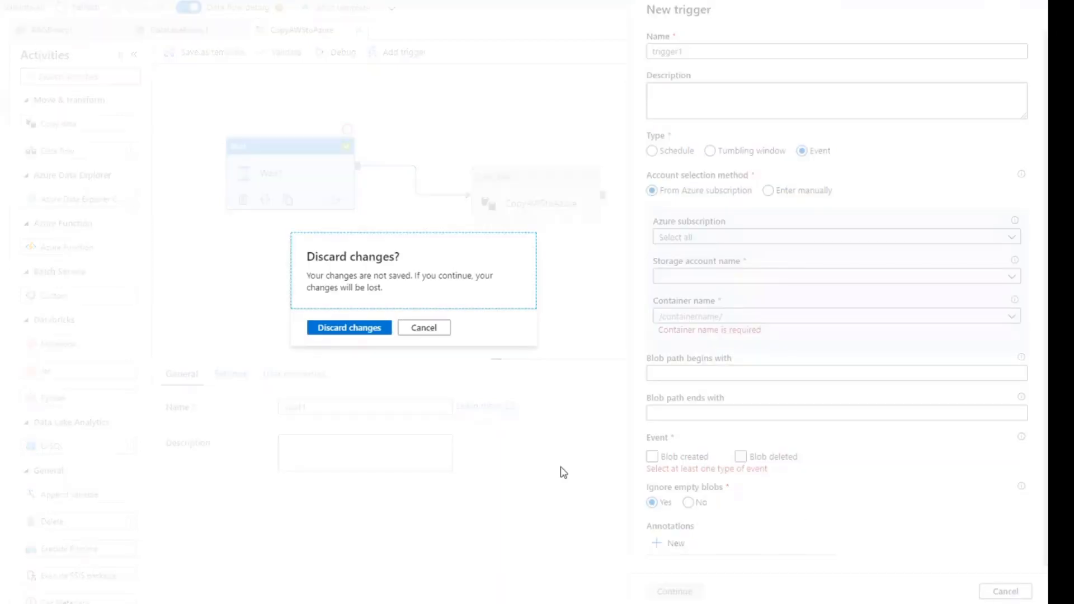
click(349, 328)
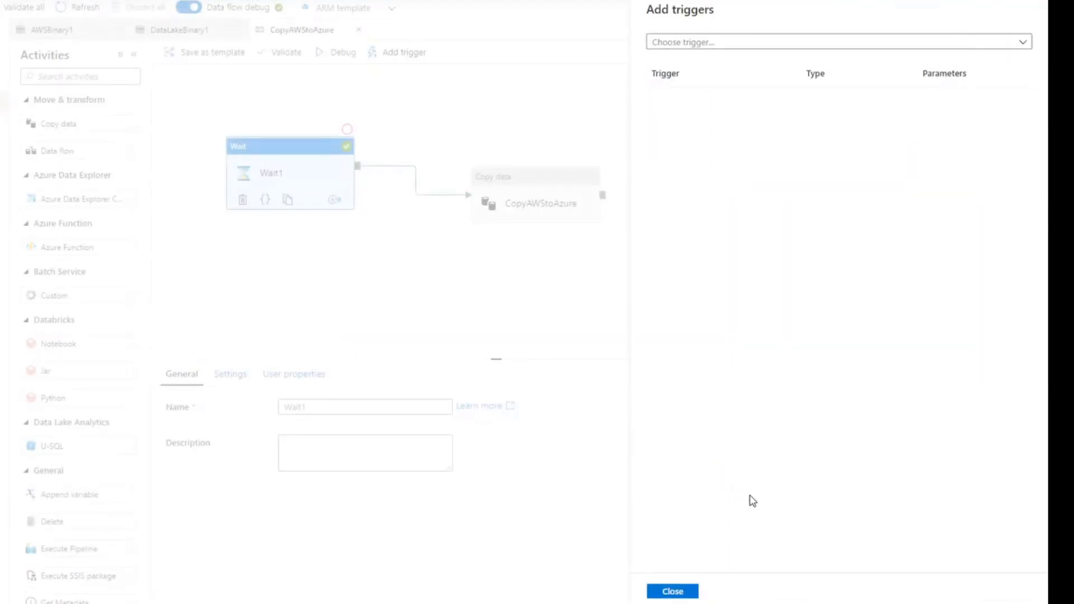
click(672, 591)
Check the datalake container and the azadfdemo2020 S3 bucket, and trigger the published CopyAWStoAzure pipeline to run immediately.
click(404, 53)
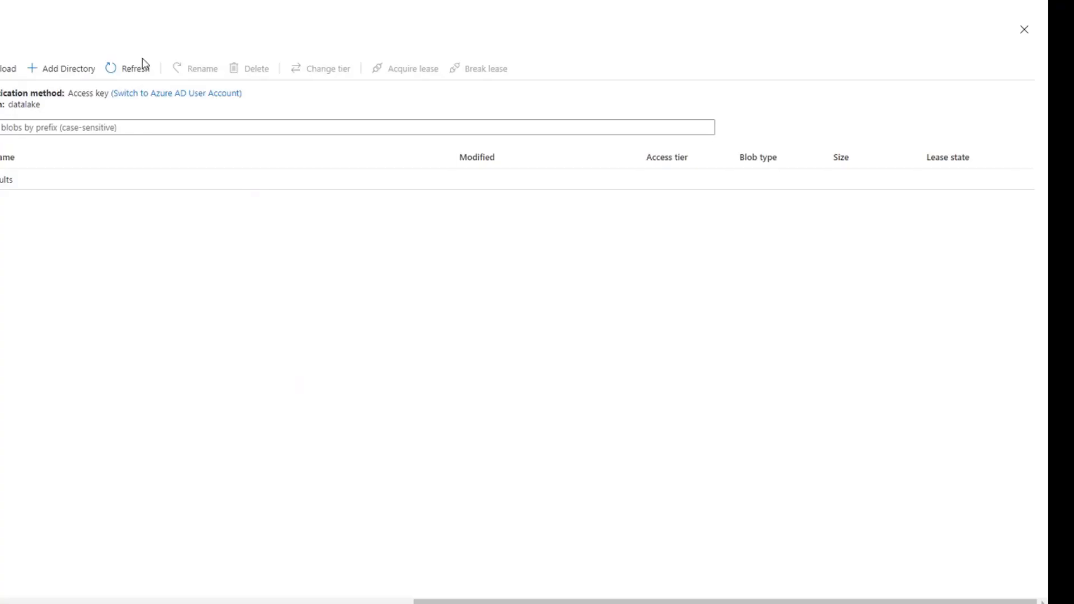
click(142, 64)
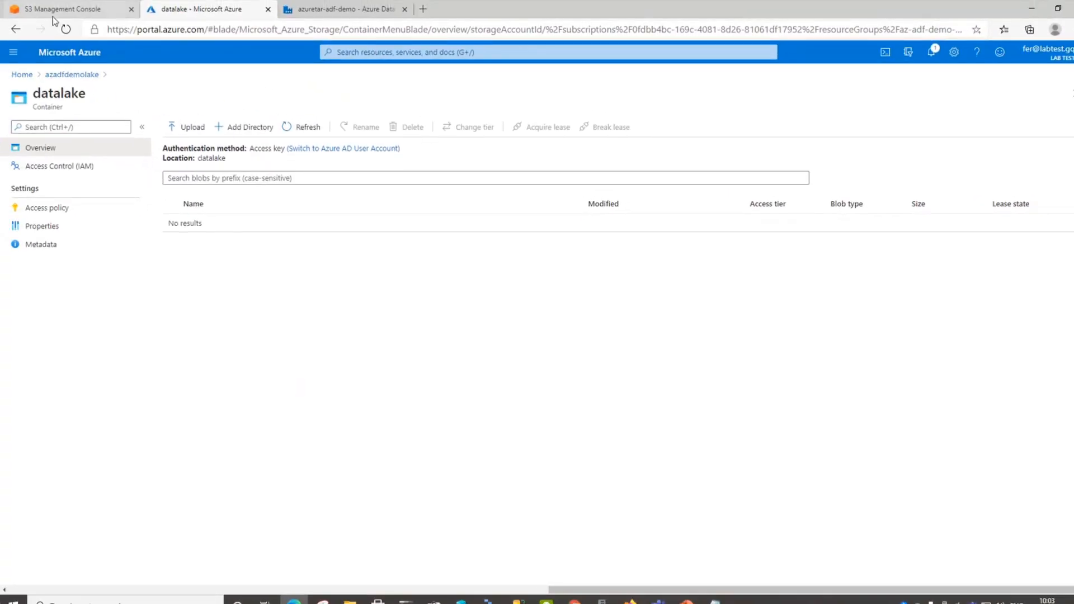
click(54, 11)
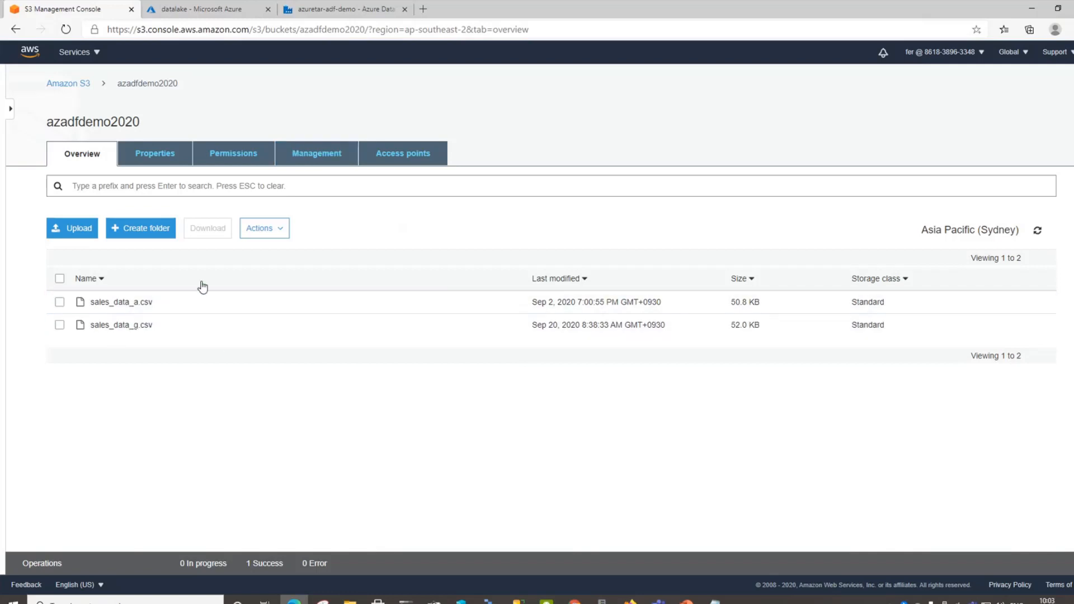
click(324, 9)
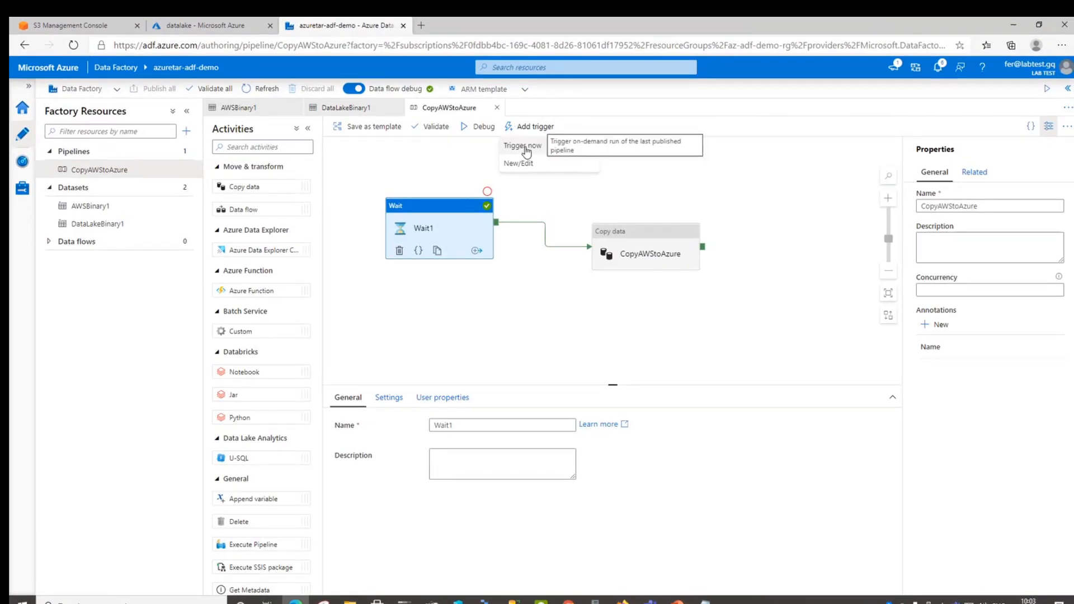
click(524, 146)
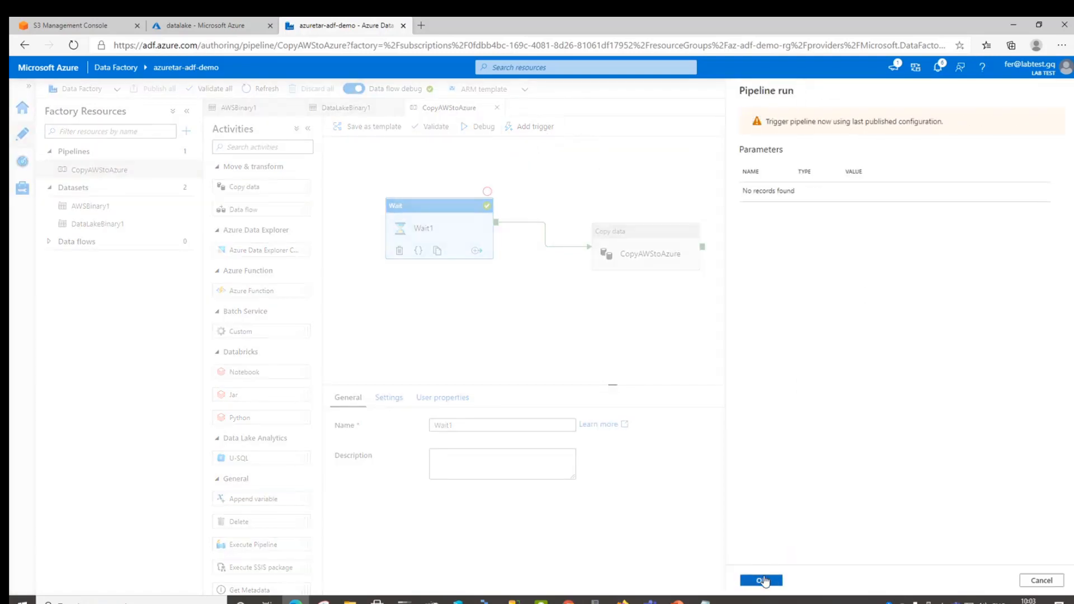
click(765, 581)
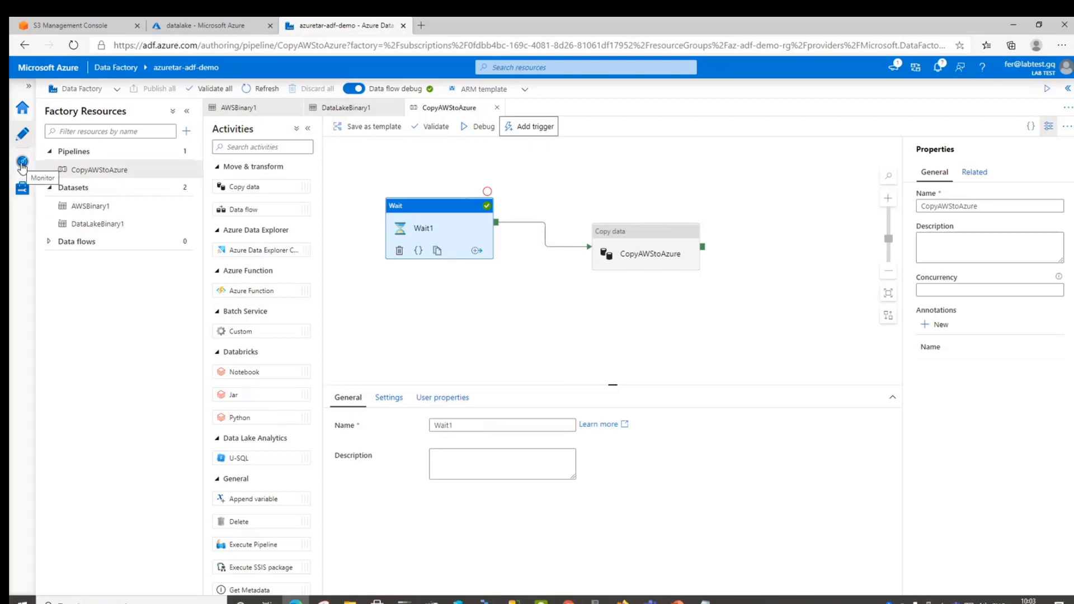
Open the manually triggered CopyAWStoAzure run in the pipeline run monitoring and move Wait1 farther from the copy activity in its diagram.
click(22, 163)
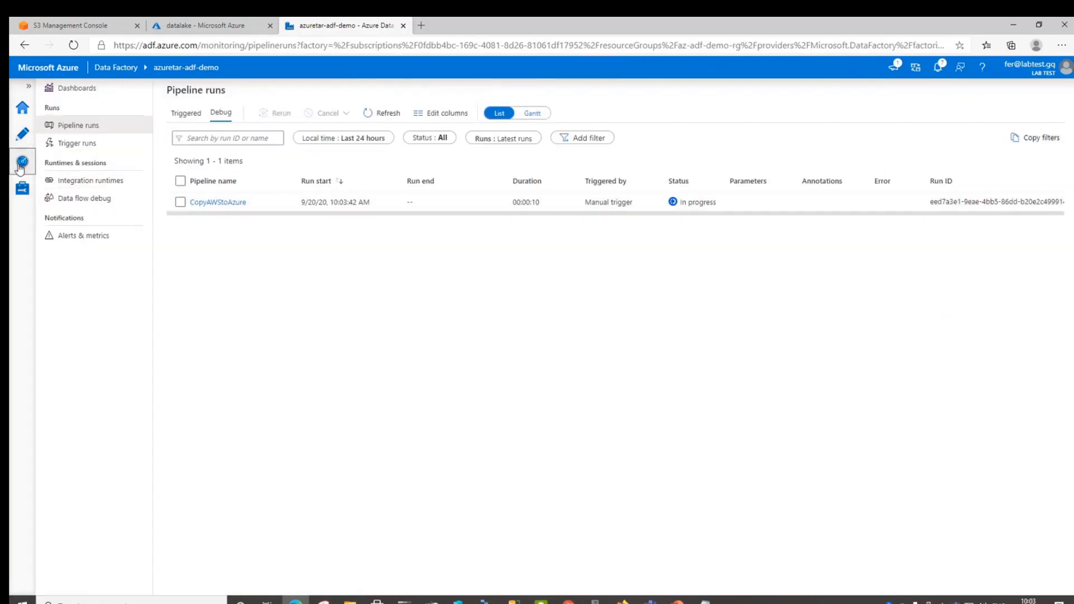
click(28, 86)
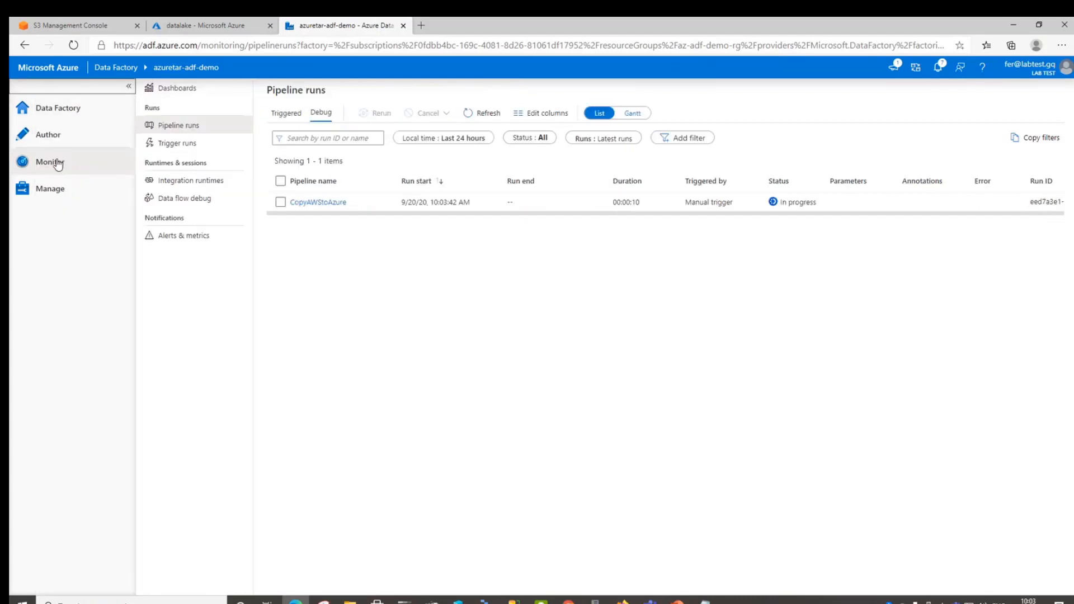
click(324, 205)
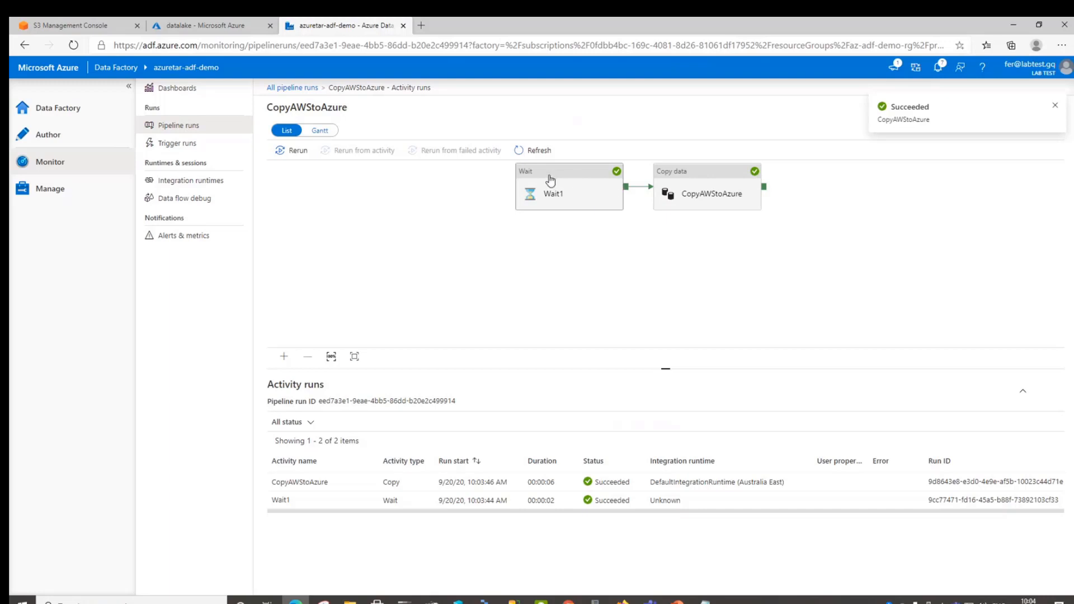
drag(550, 179, 510, 177)
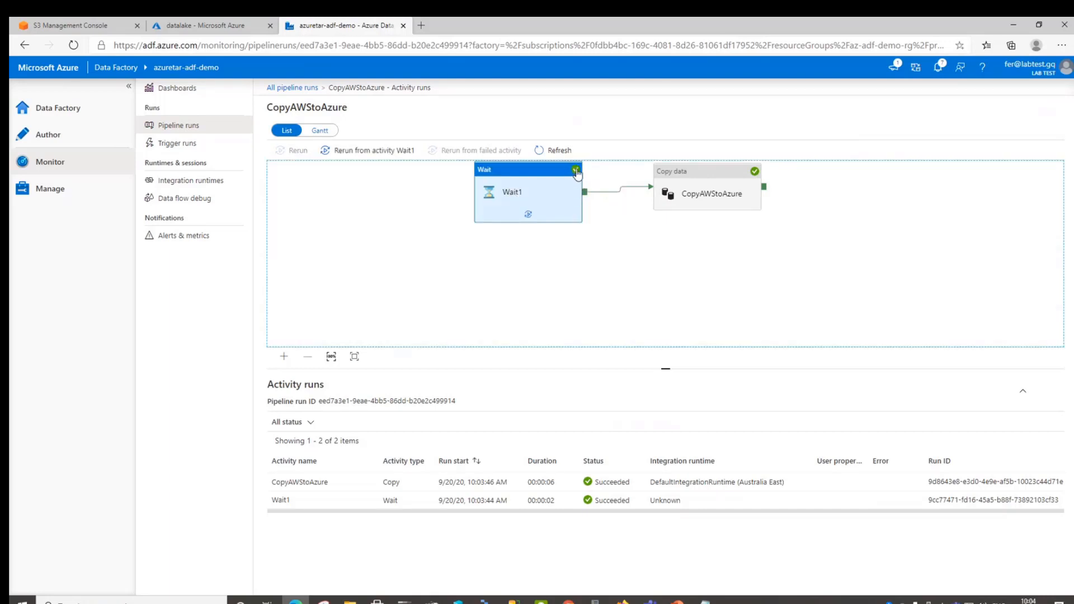
Examine the output of the Wait1 activity run and the input of the CopyAWStoAzure activity run.
mouse_move(345, 505)
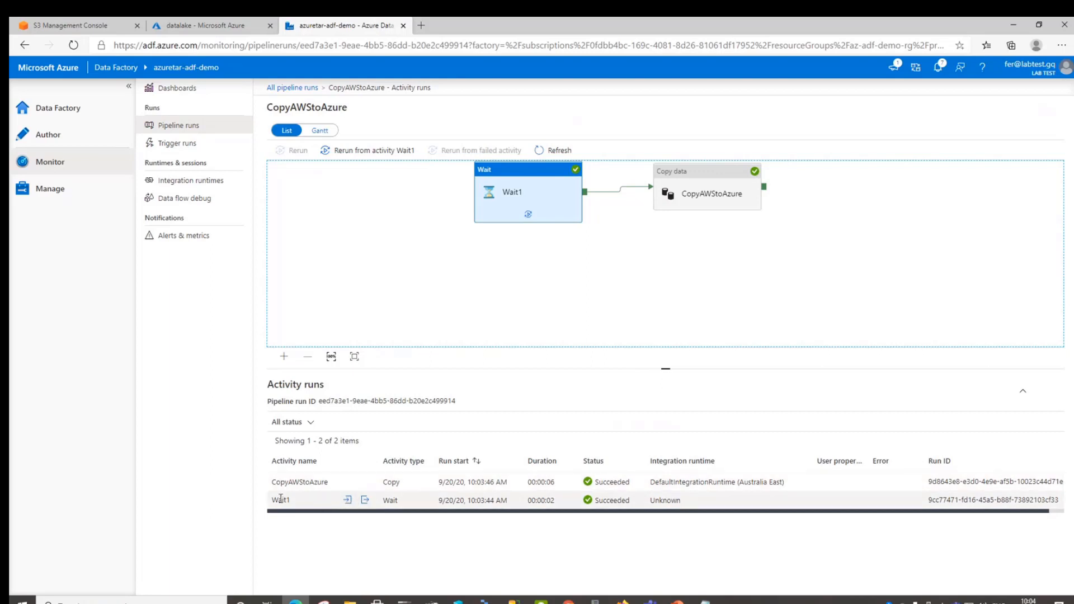
click(365, 499)
click(459, 344)
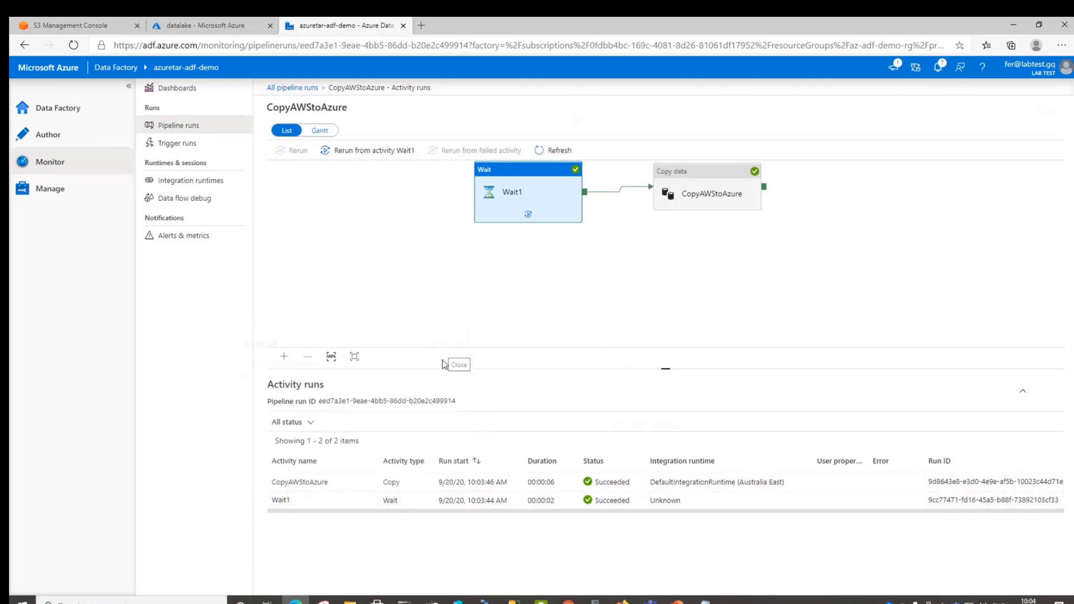
click(330, 482)
scroll(305, 389, down, 3)
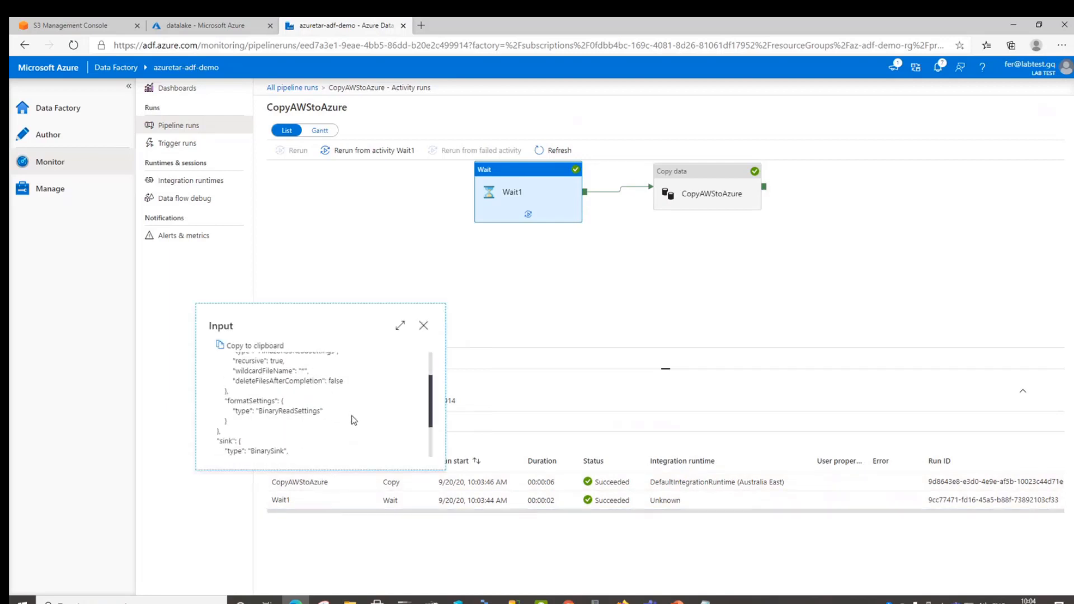
click(421, 333)
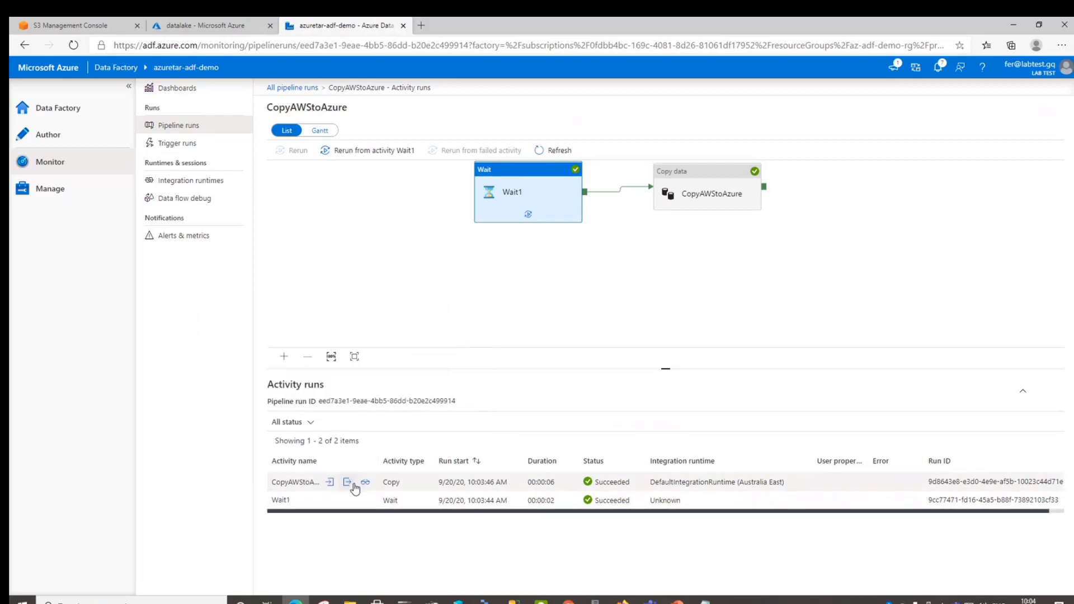
Examine the output of the CopyAWStoAzure activity run and its copy details, including data read, data written, throughput and duration.
click(351, 483)
click(442, 326)
click(365, 482)
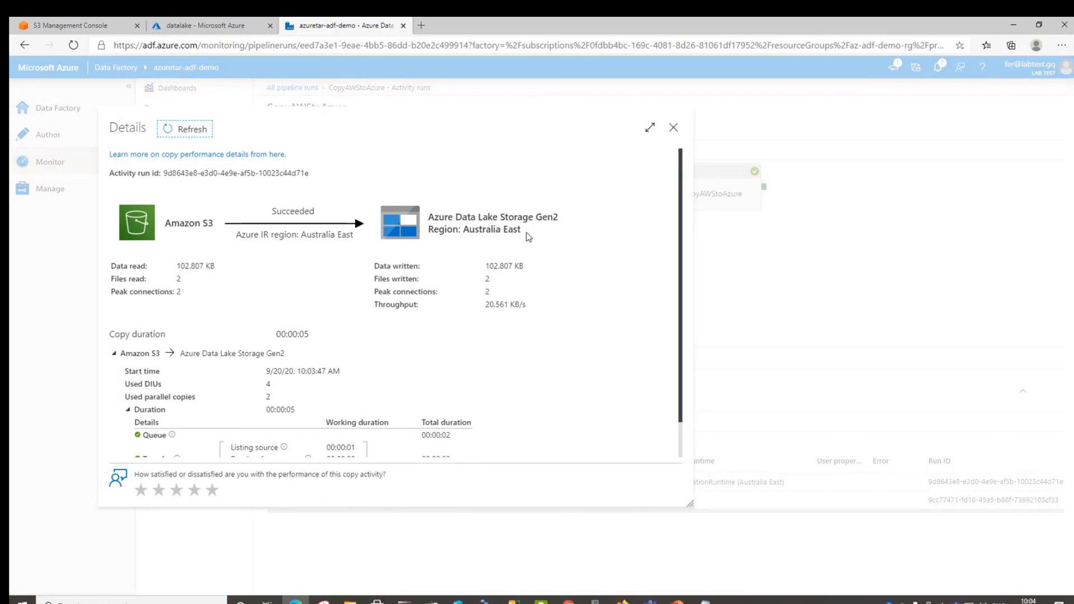
scroll(535, 231, down, 1)
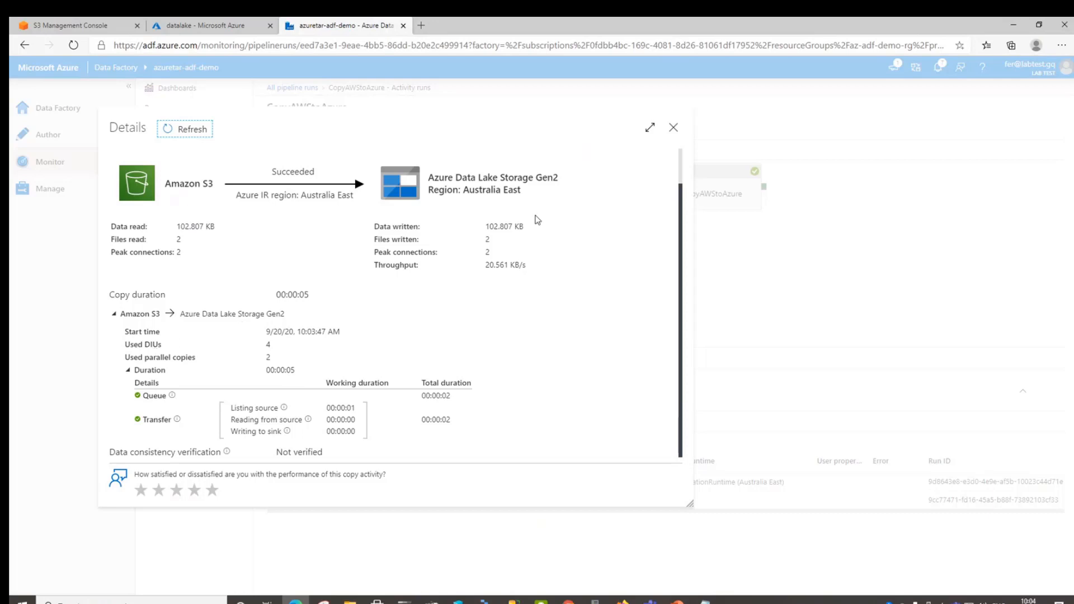
click(673, 127)
Refresh the datalake container in the Azure portal to check for the copied sales files, and return to the data factory.
click(216, 26)
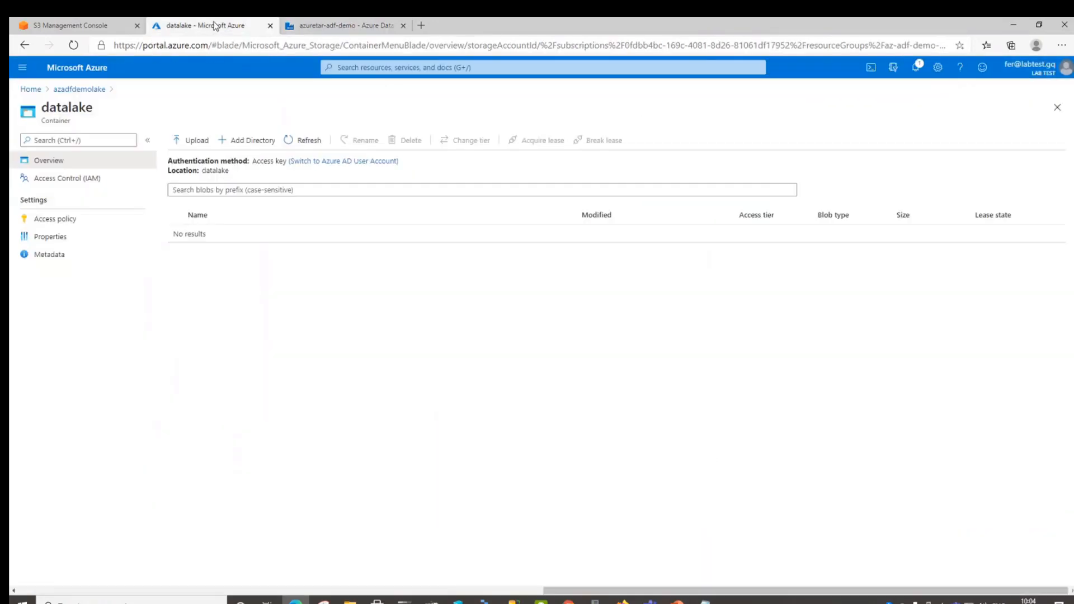
click(309, 141)
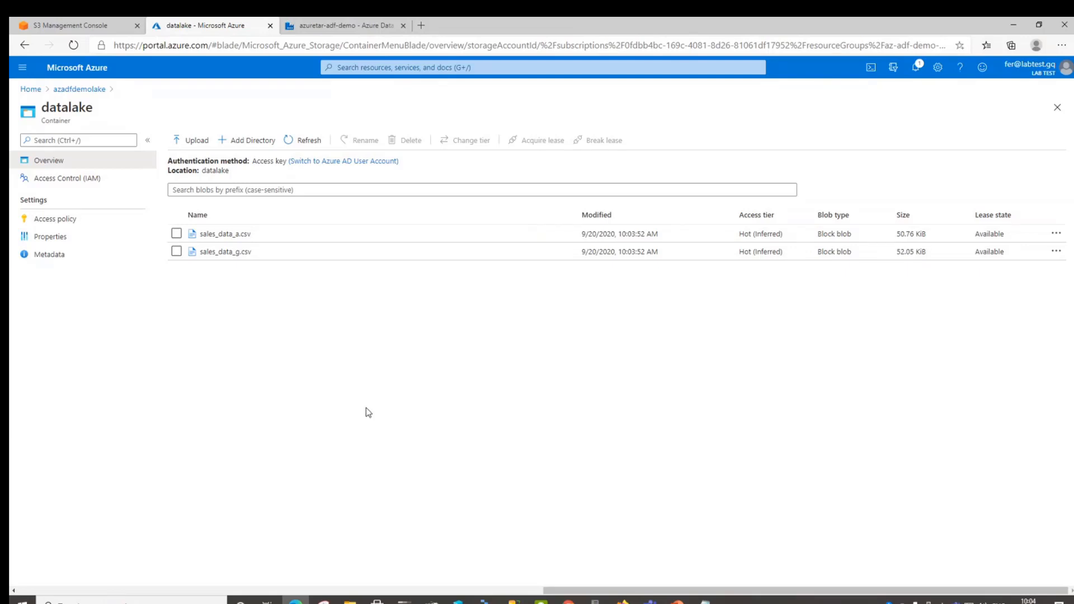
click(299, 26)
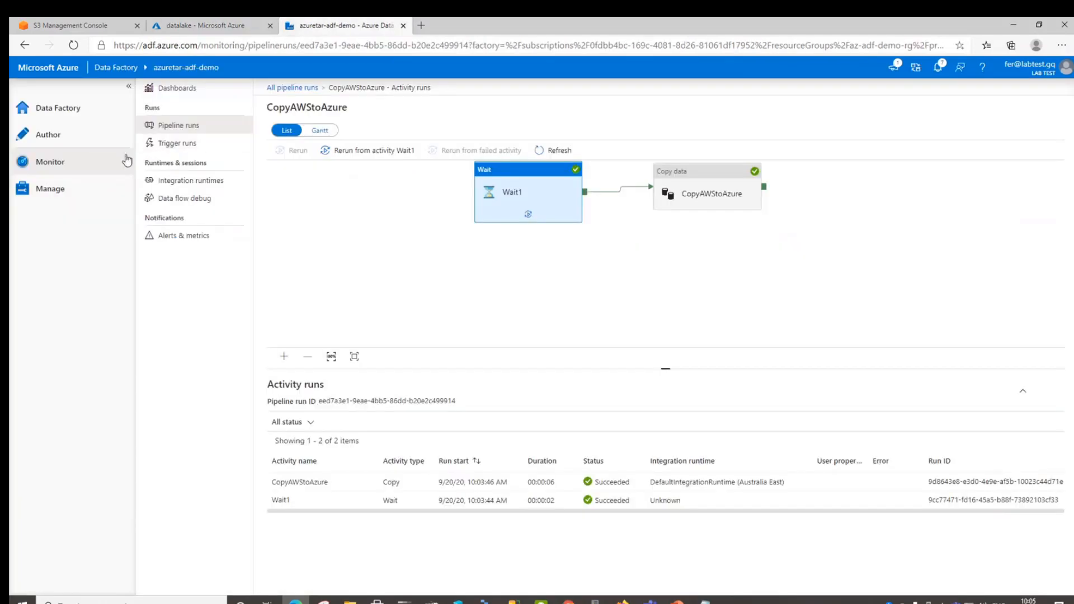
Open the CopyAWStoAzure pipeline for authoring and space out its diagram, with Wait1 farther from the copy activity and the copy activity lower.
click(48, 135)
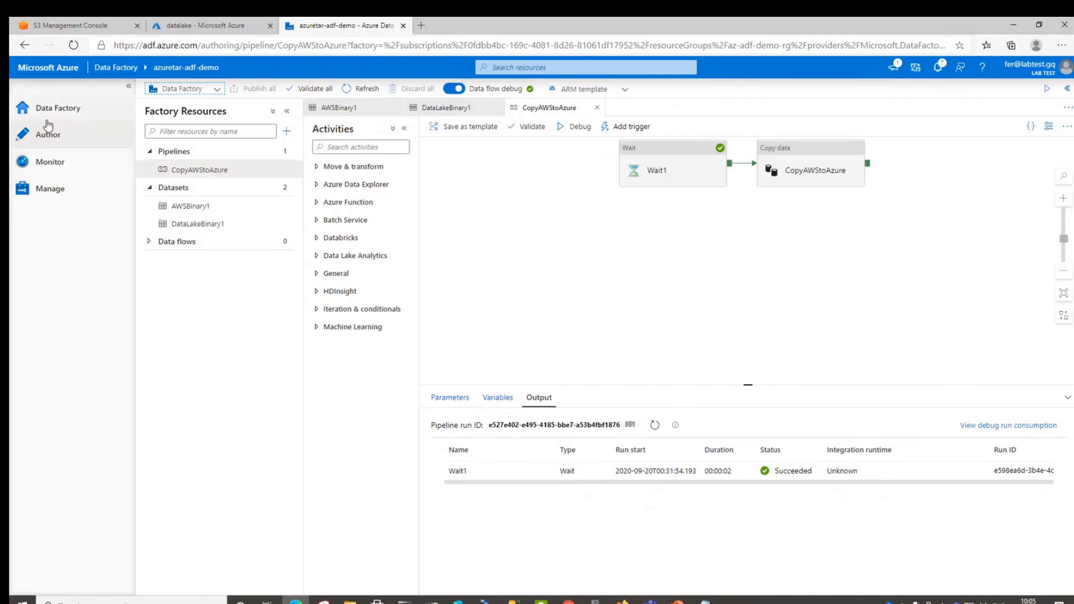
click(40, 137)
drag(632, 152, 578, 166)
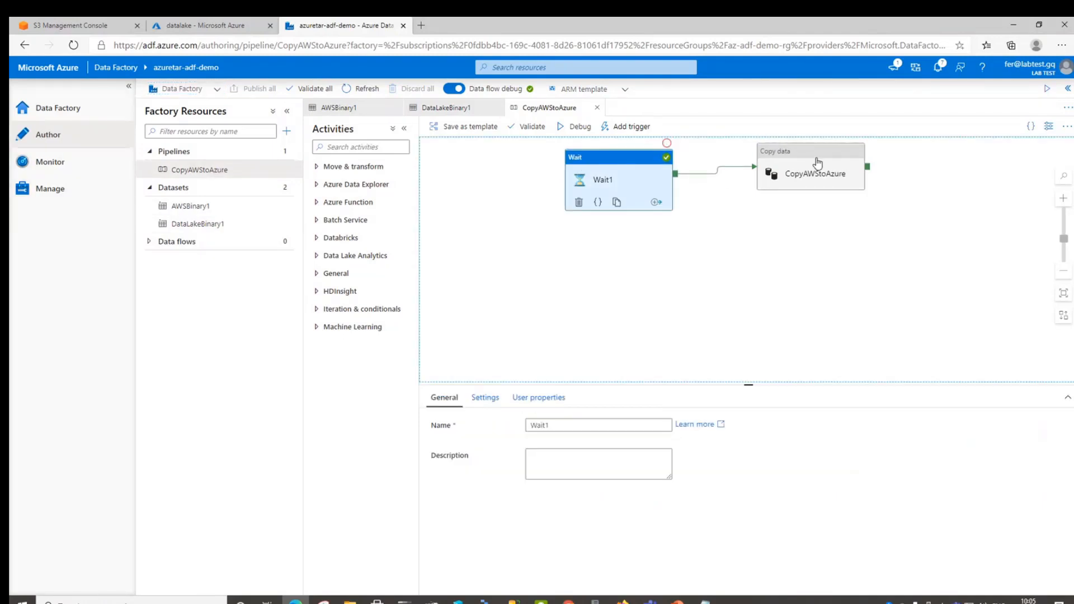
drag(814, 162, 799, 202)
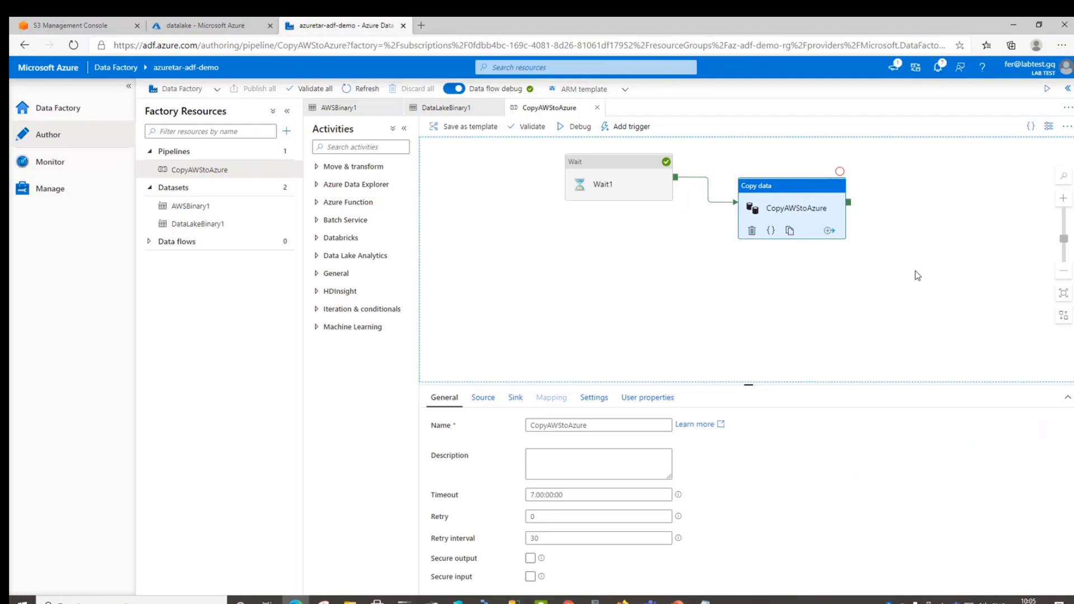